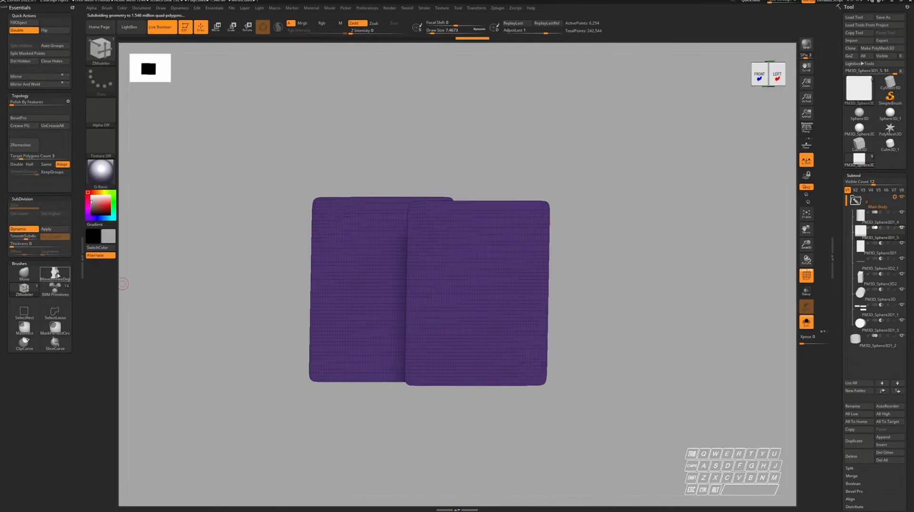
Step: Turn on dynamic subdivision for the overlapping flat panels, and select the PM3D_Sphere3D1 subtool to check its polyframe
key(d)
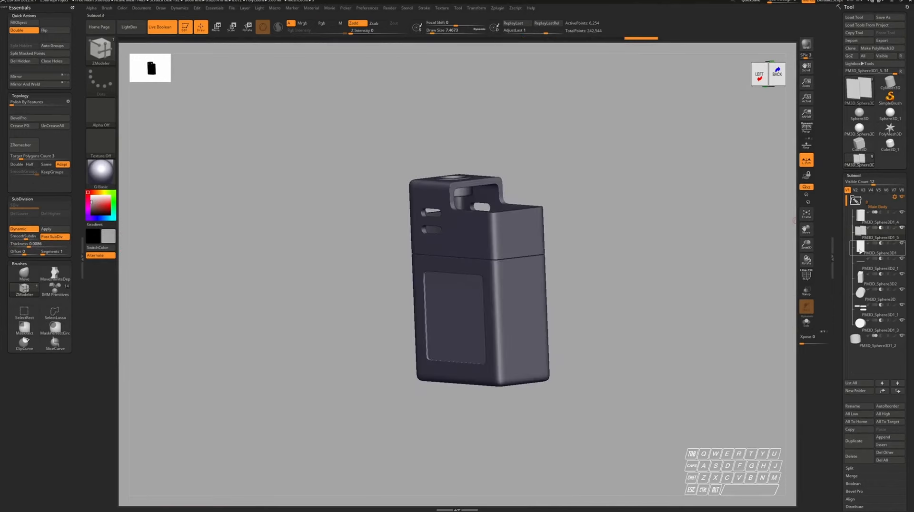
click(860, 252)
key(shift+f)
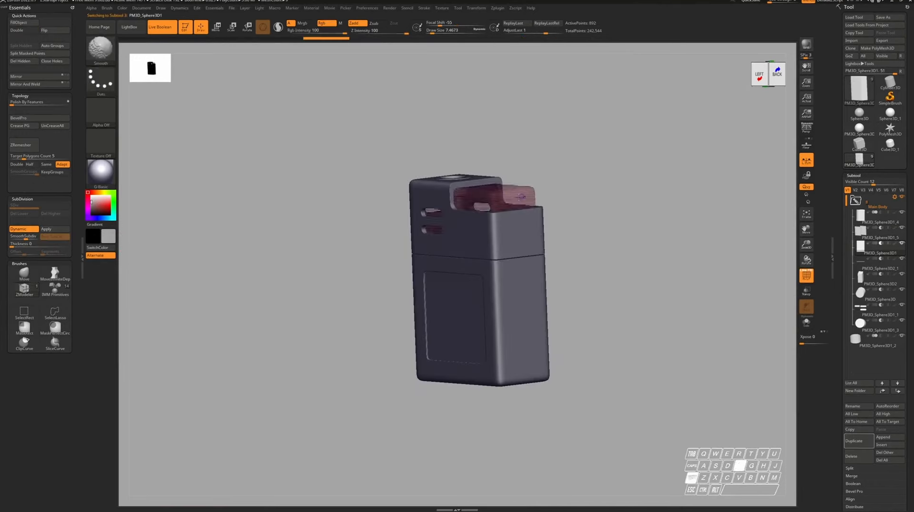
key(shift+f)
shift+drag(671, 224, 698, 231)
Step: Duplicate the PM3D_Sphere3D2 subtool and move the copy down the subtool list
click(860, 279)
key(ctrl+shift+d)
shift+click(898, 391)
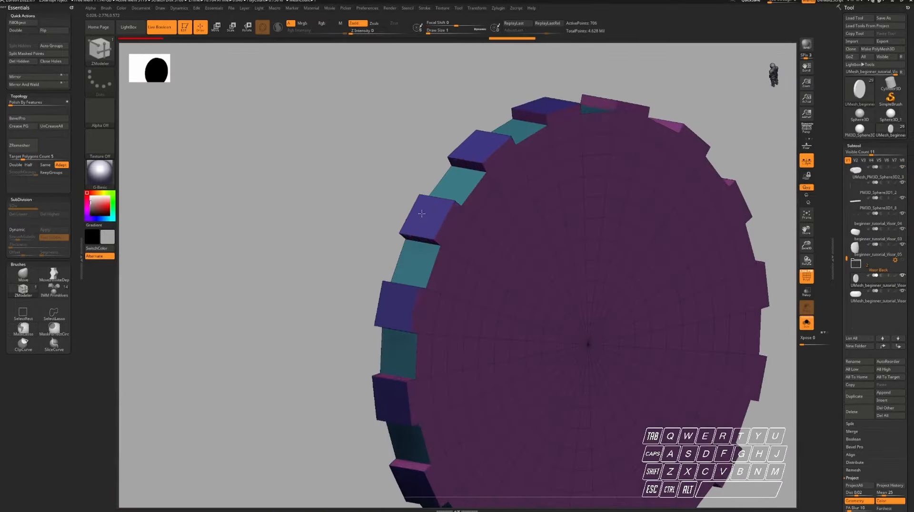
Step: Extrude the alternating rim blocks of the disc outward and scale them with the Polygroup All target and Polygon Center option
drag(416, 210, 414, 203)
key(alt)
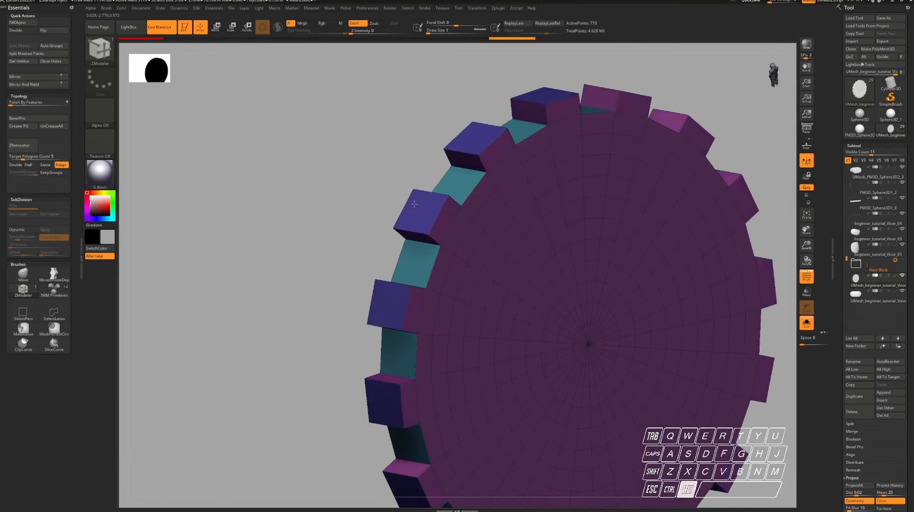
ctrl+right_drag(414, 202, 452, 223)
key(space)
click(438, 287)
click(449, 382)
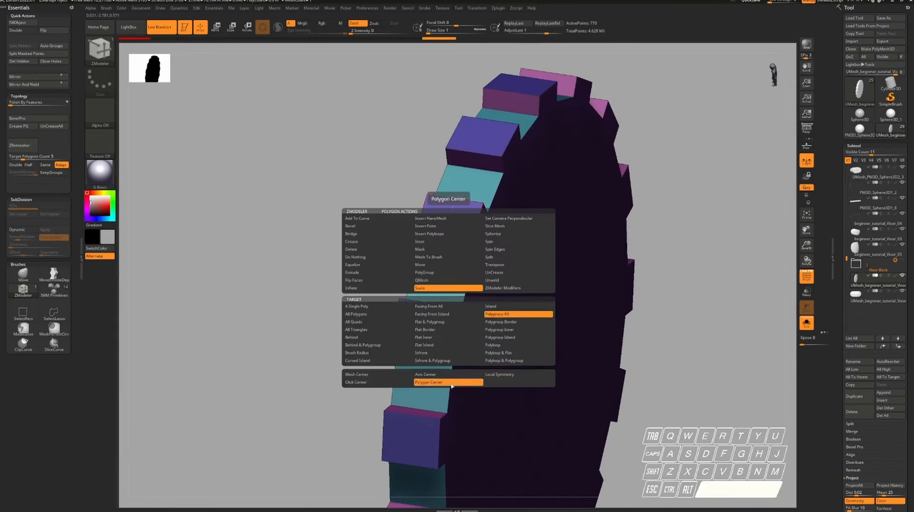
right_drag(450, 329, 428, 328)
drag(429, 328, 419, 324)
right_drag(419, 323, 490, 293)
Step: Hide the toothed disc's polyframe and preview the disc smoothed with dynamic subdivision
key(space)
click(477, 229)
key(shift+f)
key(d)
click(21, 237)
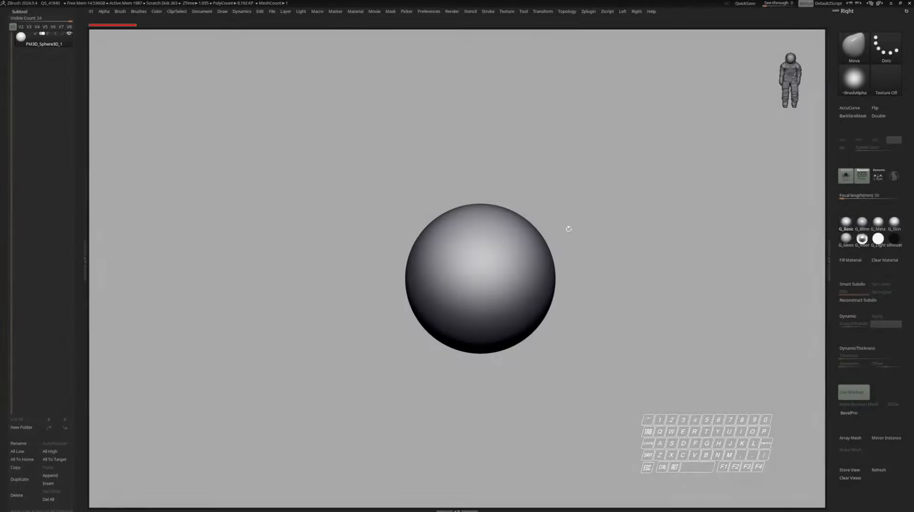
Step: Show the sphere's polyframe and frame the whole sphere in a side view
right_drag(569, 229, 516, 249)
key(w)
shift+drag(510, 272, 493, 257)
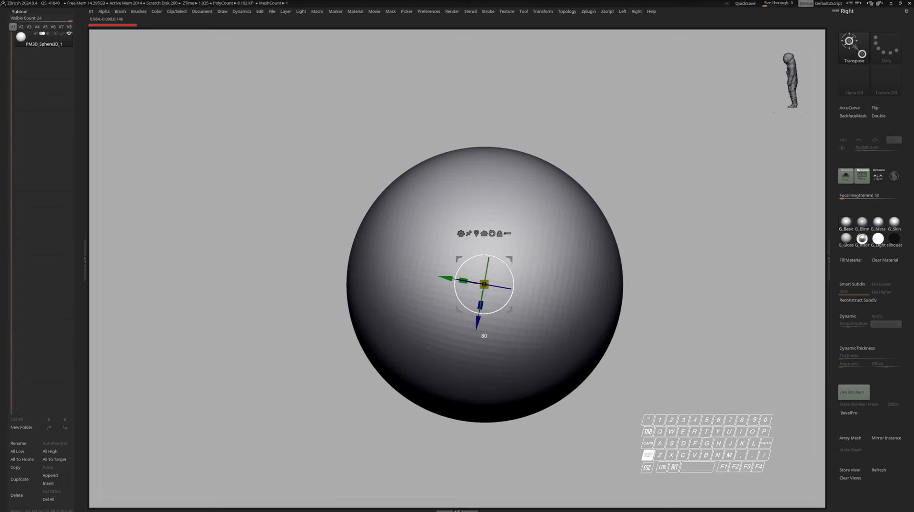
key(q)
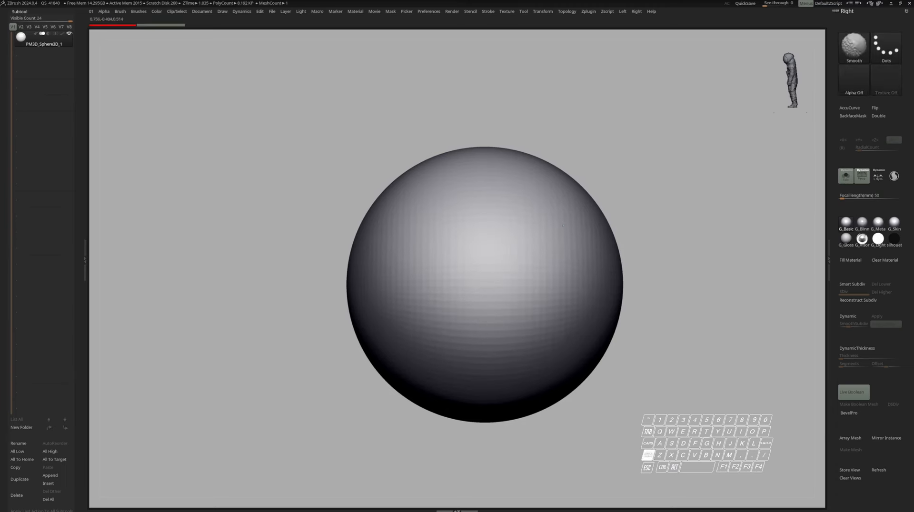
key(shift+f)
ctrl+right_drag(580, 225, 540, 232)
alt+right_drag(540, 232, 506, 232)
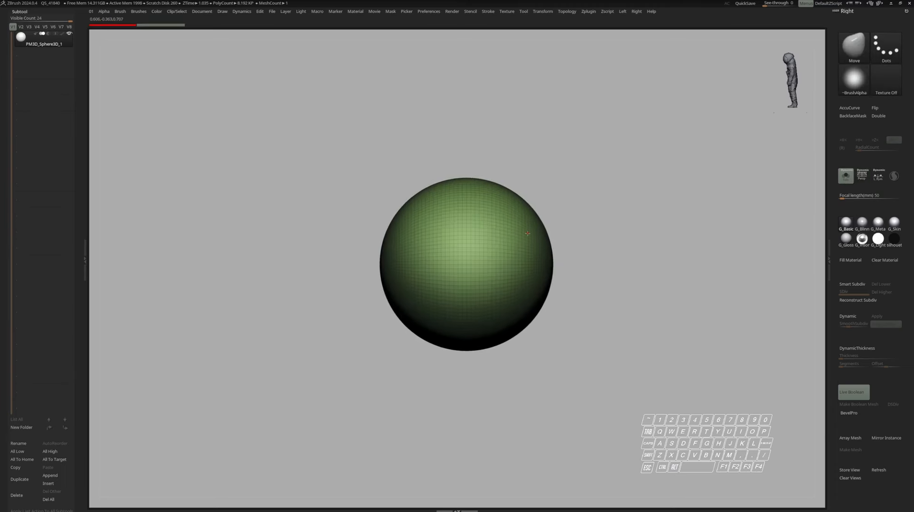
Step: Isolate one half of the sphere with a rectangular selection and assign it a new polygroup
key(shift+f)
key(r)
ctrl+shift+click(527, 234)
key(shift+f)
key(Escape)
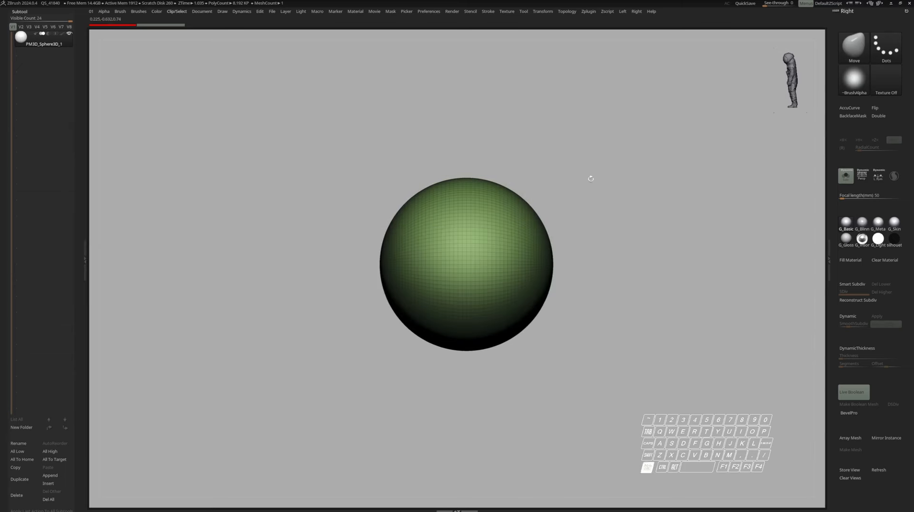
ctrl+shift+drag(643, 125, 465, 397)
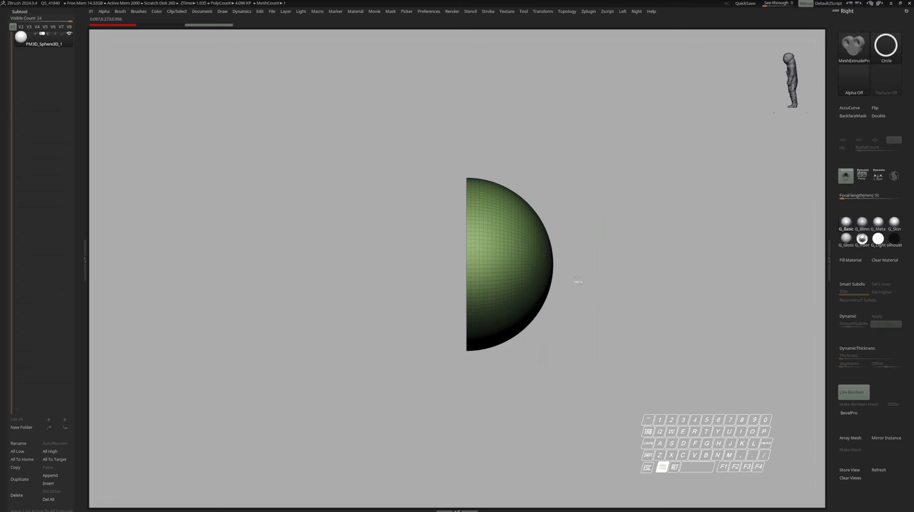
key(ctrl+w)
alt+drag(589, 264, 570, 276)
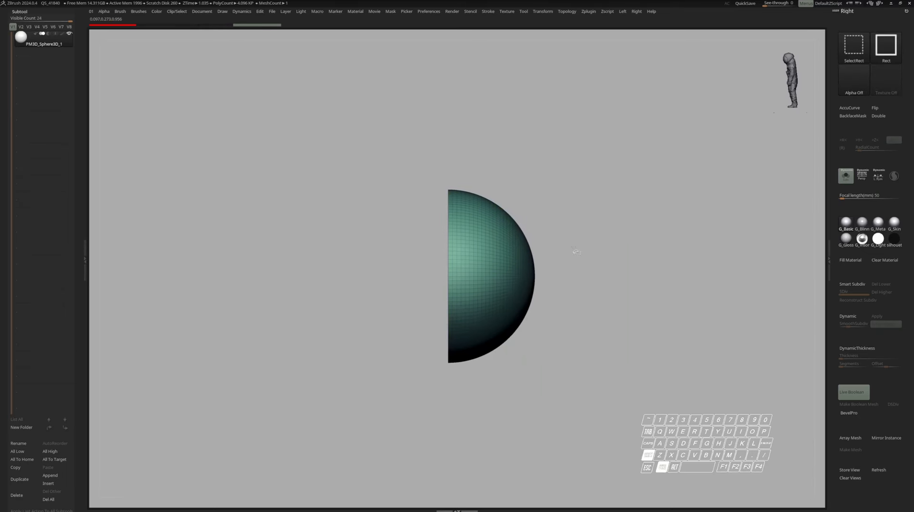
Step: Keep only the opposite half of the sphere and display it double-sided without the polyframe
mouse_move(592, 237)
ctrl+shift+mouse_down()
mouse_move(589, 259)
mouse_move(532, 259)
mouse_move(525, 231)
ctrl+shift+mouse_up()
key(shift+f)
click(871, 115)
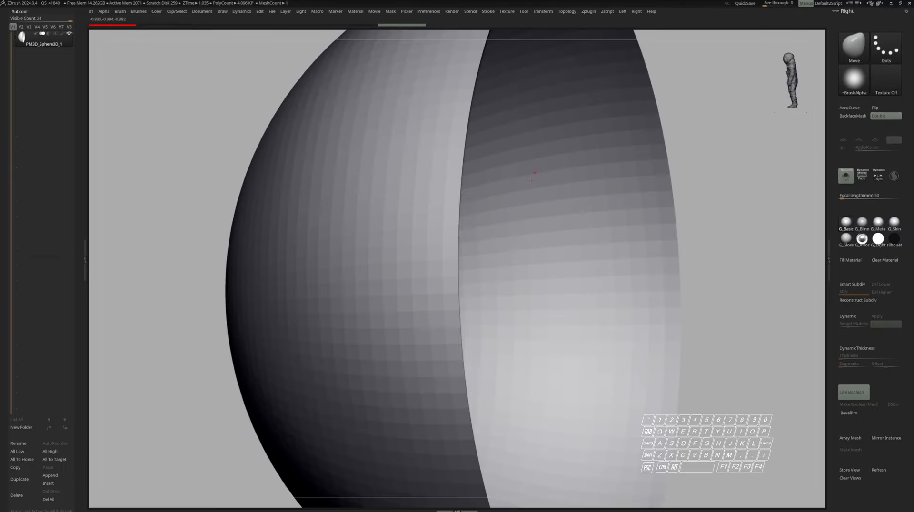
Step: Close the half-sphere's open side using the ZModeler edge action Close with Convex Hole and Polygroup Flat
key(b)
key(z)
key(m)
key(space)
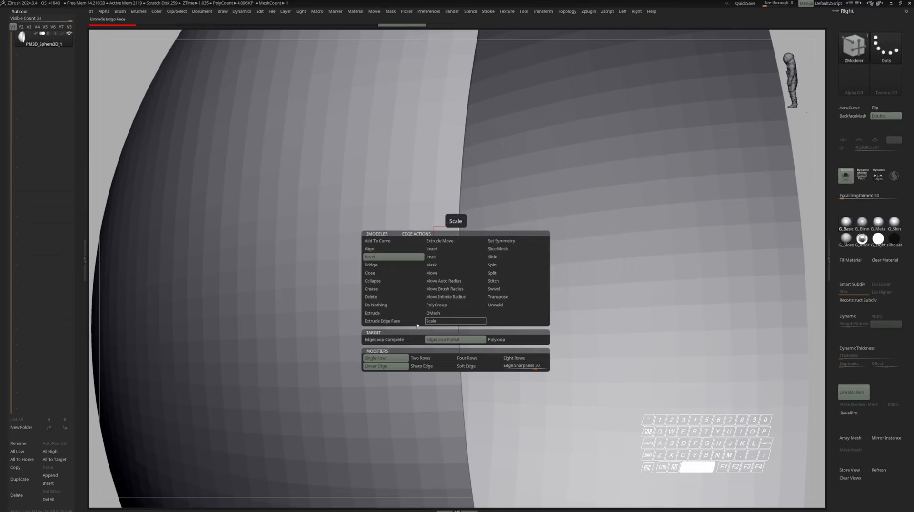
click(391, 273)
click(439, 340)
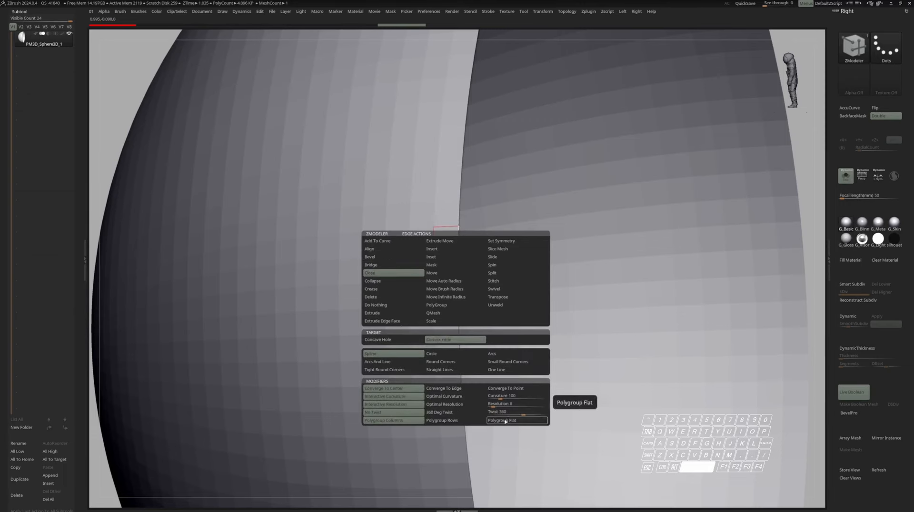
click(505, 420)
click(459, 324)
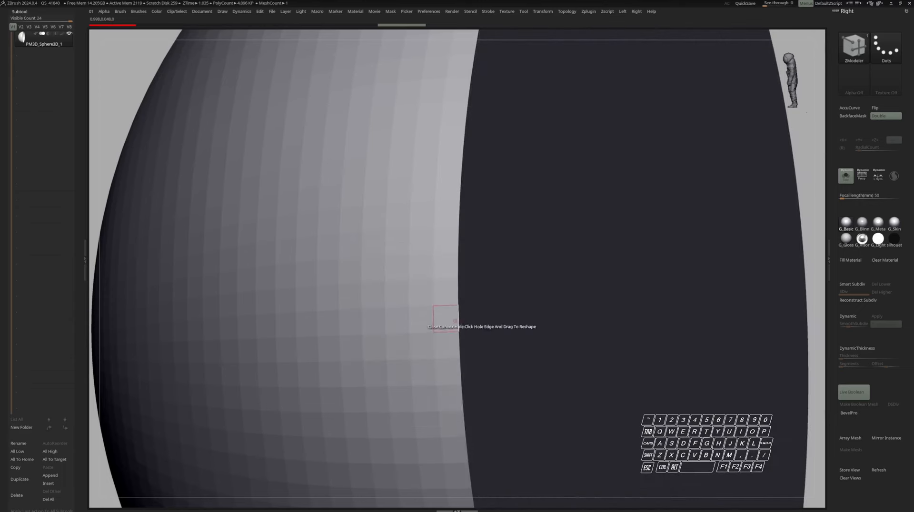
Step: Align the gizmo to the center of the flat cap and mask everything except the cap's polygroup
key(shift+f)
mouse_move(561, 230)
ctrl+right_down()
mouse_move(567, 244)
mouse_move(549, 241)
mouse_move(607, 234)
mouse_move(573, 247)
ctrl+right_up()
key(w)
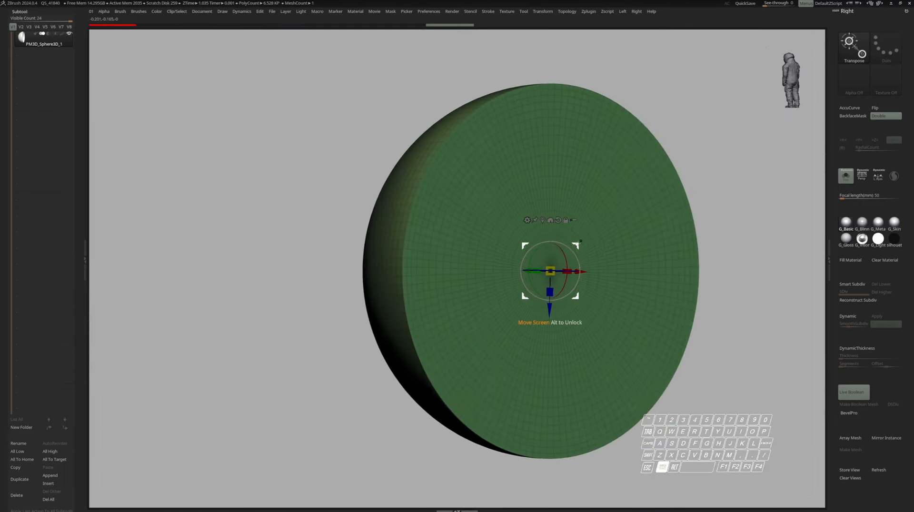
alt+drag(577, 243, 466, 276)
ctrl+click(552, 271)
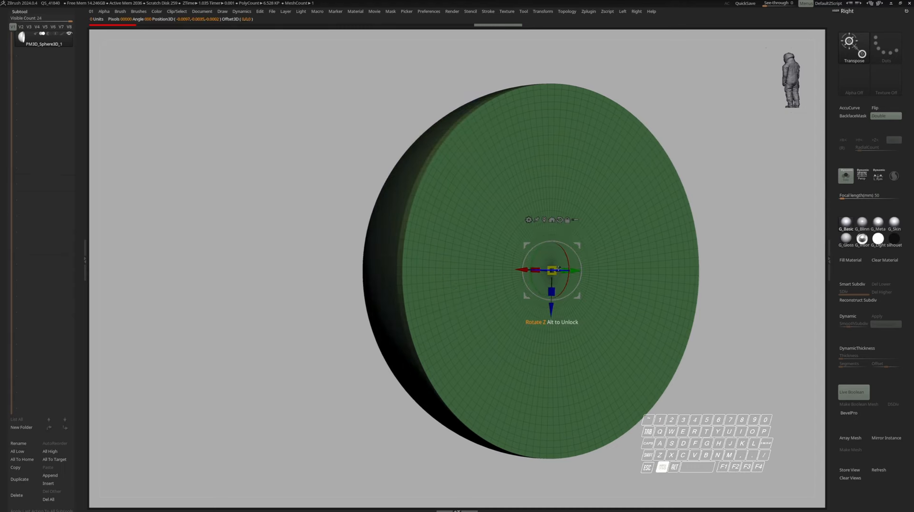
right_drag(553, 271, 582, 272)
ctrl+right_drag(582, 271, 588, 248)
alt+right_drag(588, 248, 449, 253)
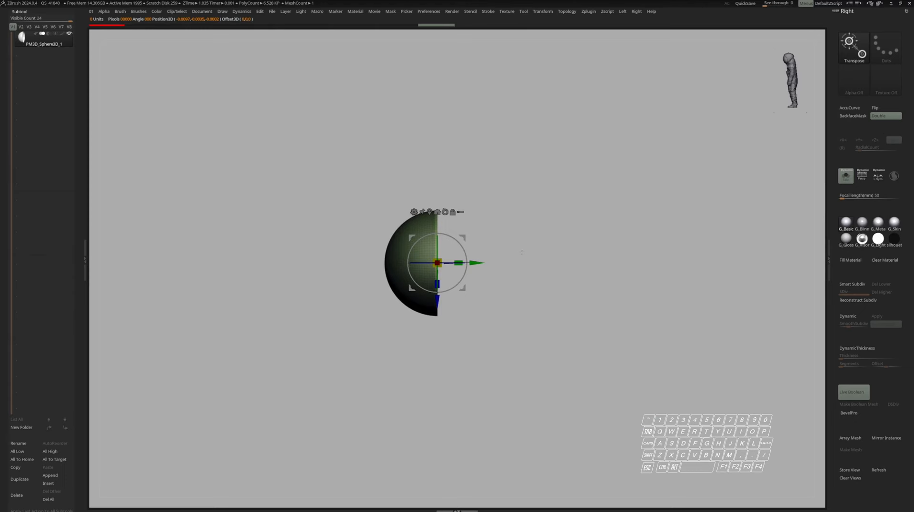
Step: Extrude the flat cap straight out from the half-sphere to form a long cylindrical body
ctrl+alt+drag(476, 263, 757, 263)
mouse_move(756, 240)
right_down()
mouse_move(697, 251)
mouse_move(755, 240)
mouse_move(756, 228)
mouse_move(661, 221)
mouse_move(635, 185)
right_up()
key(q)
mouse_move(635, 186)
right_down()
mouse_move(630, 197)
mouse_move(594, 206)
right_up()
key(w)
ctrl+drag(562, 295, 571, 307)
alt+right_drag(571, 307, 583, 326)
drag(611, 269, 671, 269)
mouse_move(612, 285)
alt+right_down()
mouse_move(664, 297)
mouse_move(663, 307)
alt+right_up()
alt+right_drag(663, 306, 668, 291)
Step: Mask the rounded nose end and move the cylinder's open end to adjust the body's length
key(ctrl+space)
ctrl+click(340, 276)
ctrl+drag(288, 219, 383, 306)
alt+right_drag(646, 278, 694, 274)
drag(734, 262, 680, 262)
key(q)
key(shift+f)
right_drag(676, 249, 662, 255)
ctrl+right_drag(661, 254, 661, 276)
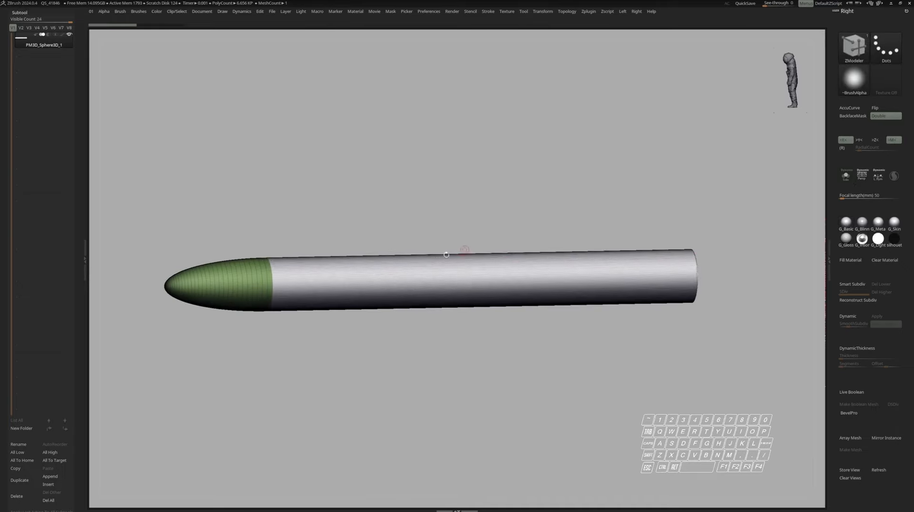
Step: Insert multiple evenly spaced edge loops along the entire length of the cylindrical body
ctrl+right_drag(447, 252, 442, 277)
alt+right_drag(545, 277, 461, 267)
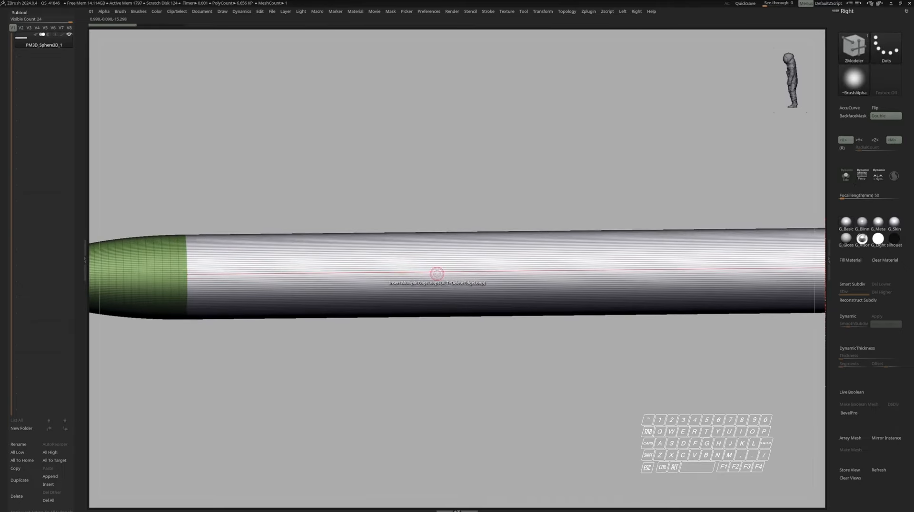
key(space)
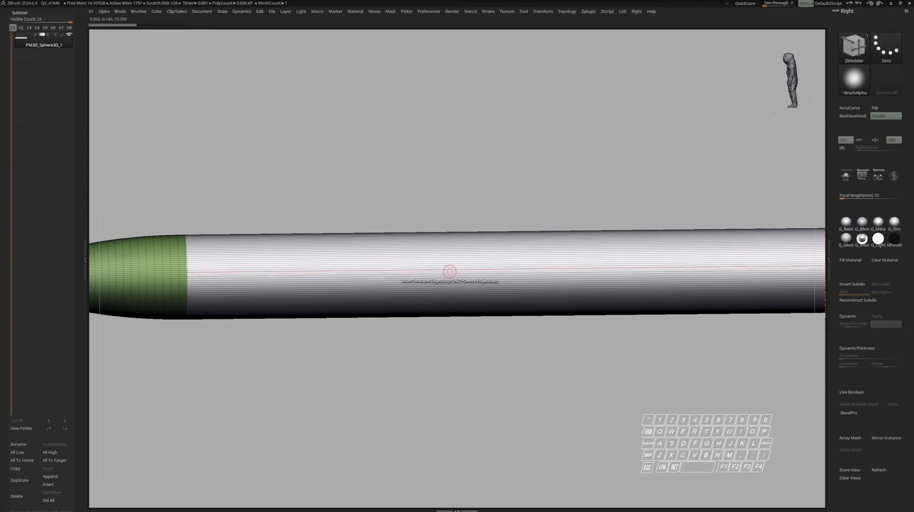
drag(467, 265, 564, 180)
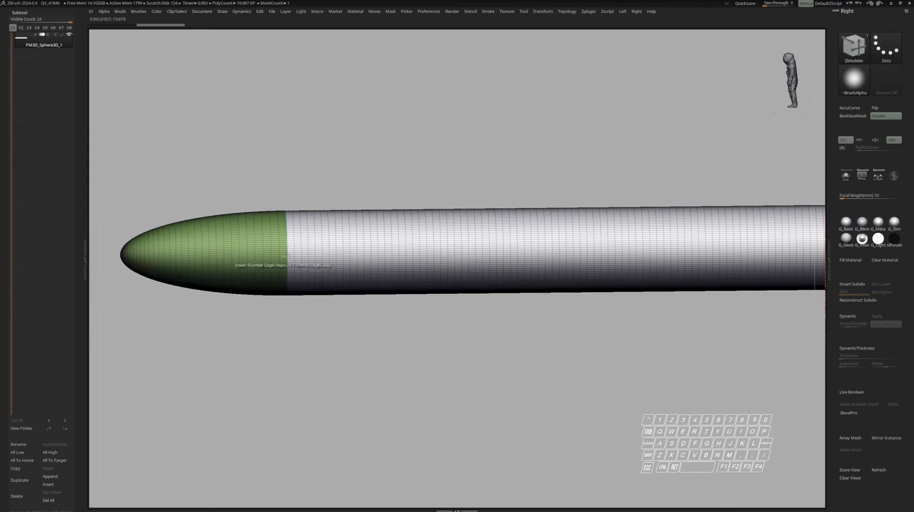
Step: Isolate a narrow rectangular strip of polygons on top of the cylinder's rear half and assign it a new polygroup
right_drag(229, 266, 267, 238)
alt+right_drag(618, 243, 478, 270)
key(r)
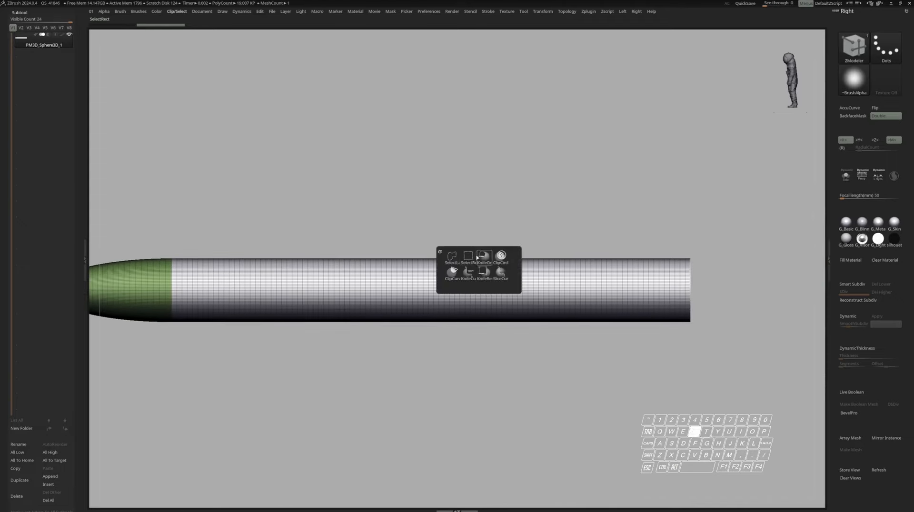
click(462, 260)
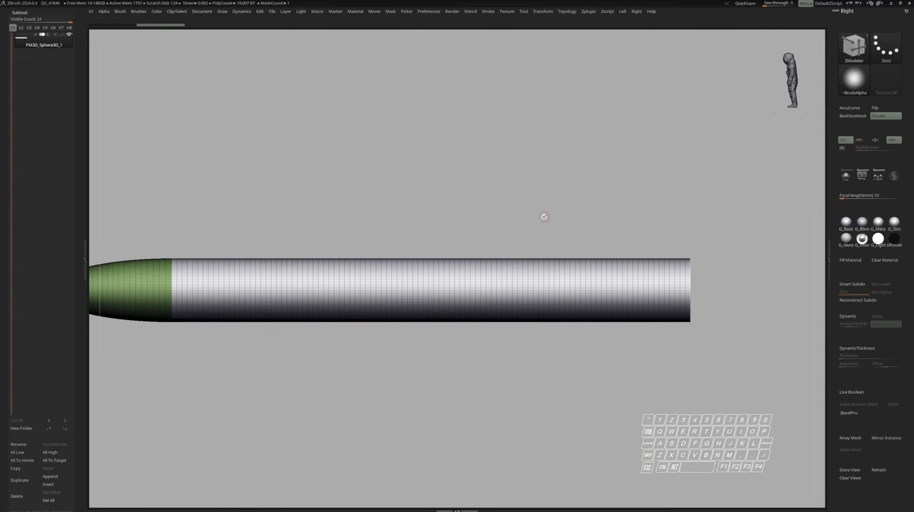
mouse_move(504, 224)
alt+right_down()
mouse_move(534, 207)
mouse_move(505, 270)
mouse_move(473, 271)
alt+right_up()
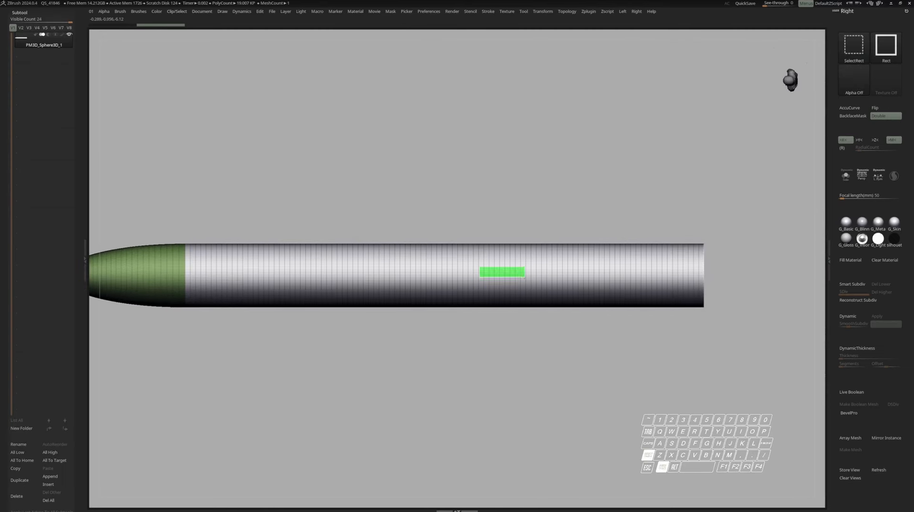
ctrl+shift+drag(578, 283, 614, 288)
right_drag(648, 286, 656, 259)
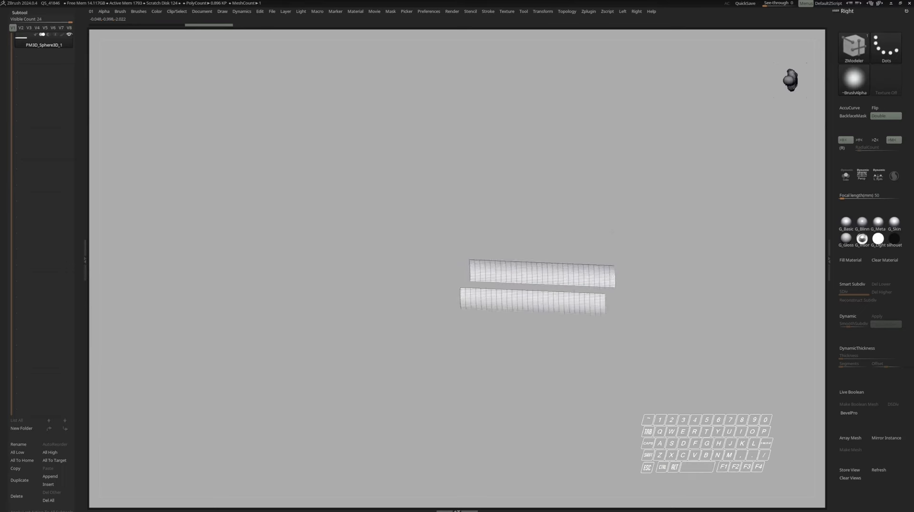
ctrl+alt+shift+drag(397, 390, 621, 330)
right_drag(621, 331, 571, 409)
ctrl+alt+shift+drag(342, 333, 643, 292)
key(ctrl+w)
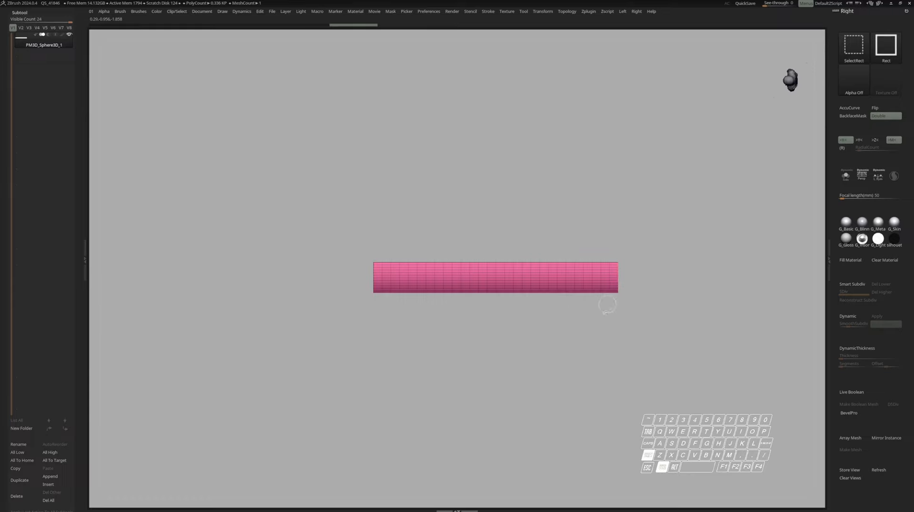
Step: Isolate the cylindrical body without the nose and strip, assign it its own polygroup, and show the whole model again
ctrl+shift+click(590, 321)
right_drag(589, 322, 572, 284)
ctrl+shift+click(565, 294)
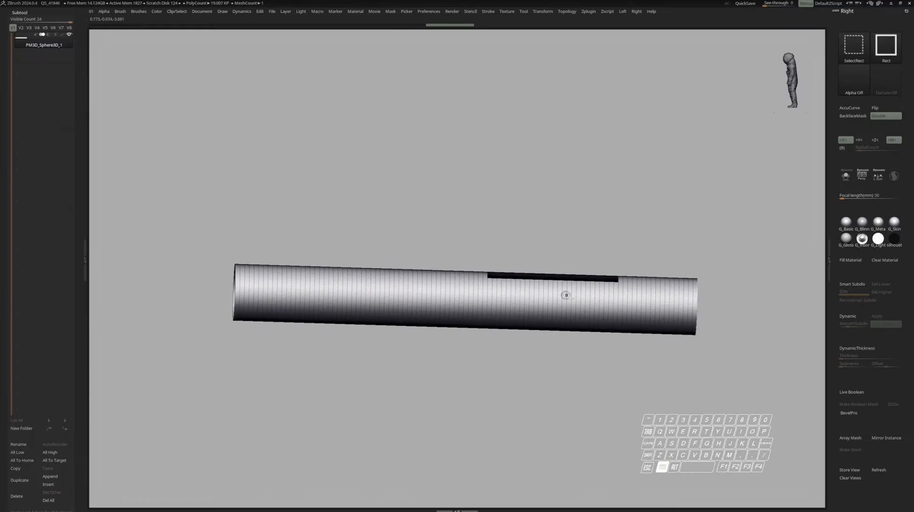
key(ctrl+w)
ctrl+shift+click(618, 243)
Step: Extrude the pink strip outward into a raised block using the ZModeler polygon action Extrude with the Polygroup All target
right_drag(617, 243, 587, 266)
ctrl+right_drag(588, 267, 609, 268)
mouse_move(609, 268)
alt+right_down()
mouse_move(565, 266)
mouse_move(560, 300)
alt+right_up()
key(b)
key(z)
key(m)
key(space)
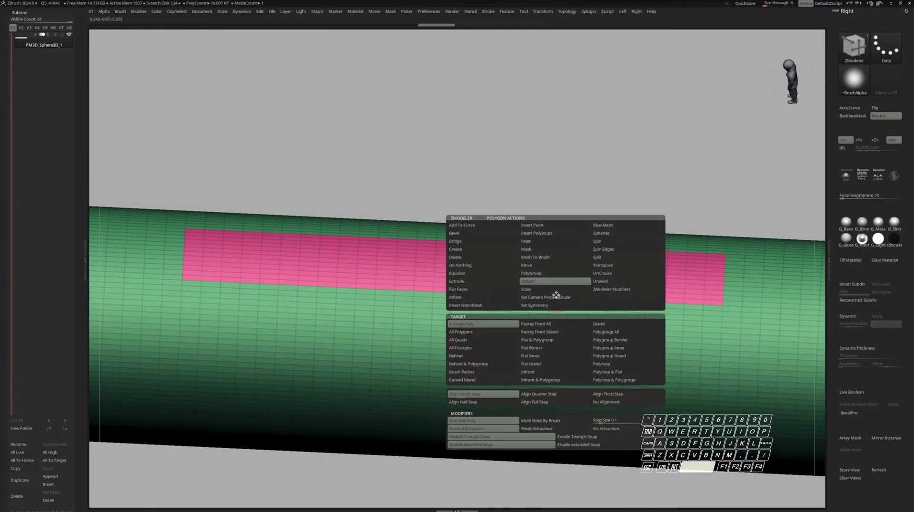
click(469, 282)
click(612, 333)
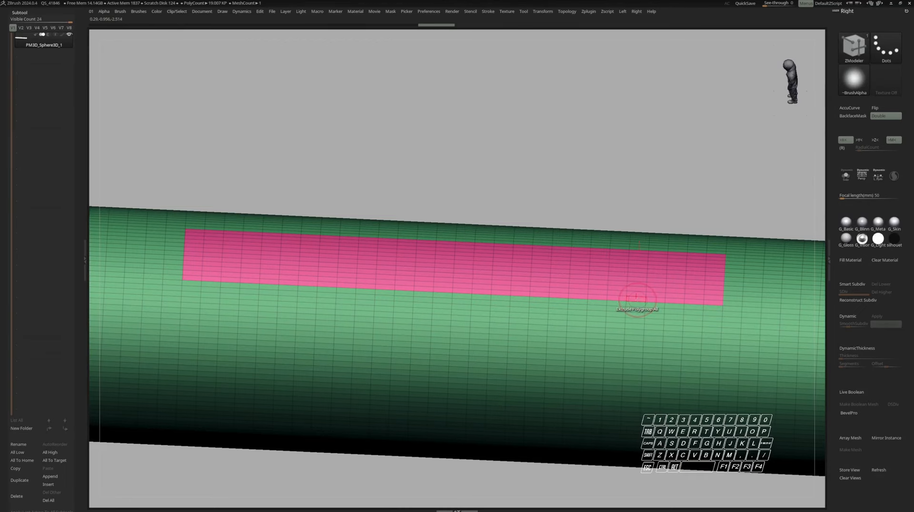
drag(614, 269, 610, 212)
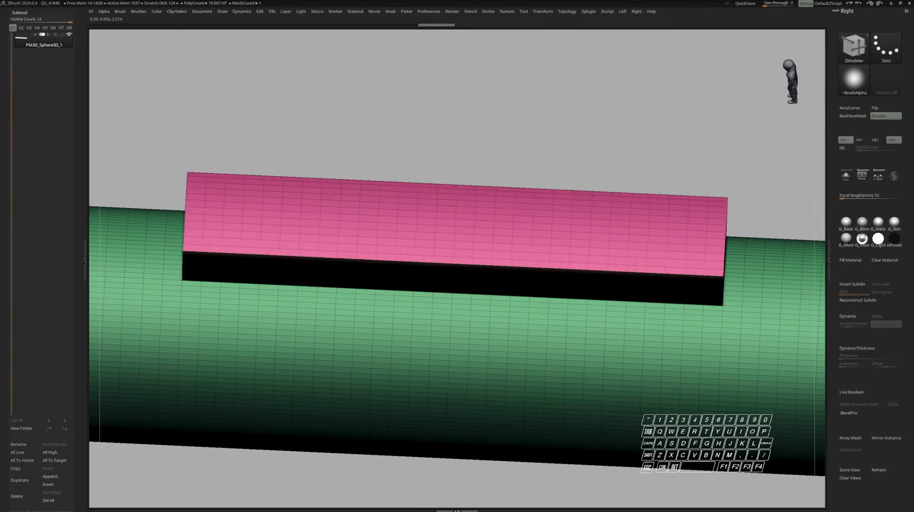
Step: Mask everything except the raised block's upper part and center the gizmo on the unmasked area
ctrl+right_drag(609, 212, 573, 184)
mouse_move(573, 184)
shift+right_down()
mouse_move(565, 181)
mouse_move(532, 236)
shift+right_up()
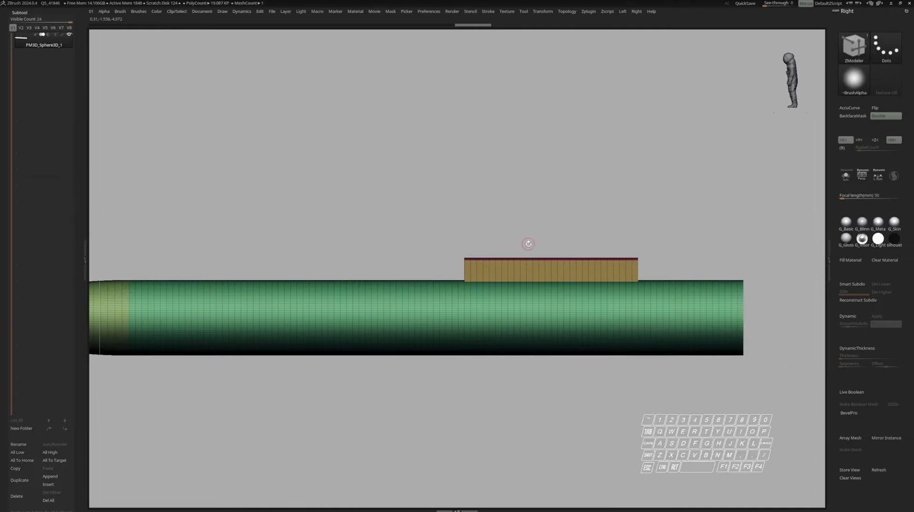
mouse_move(400, 210)
ctrl+mouse_down()
mouse_move(657, 239)
mouse_move(684, 267)
ctrl+mouse_up()
ctrl+click(679, 243)
shift+right_drag(618, 215, 606, 267)
key(w)
ctrl+right_drag(559, 231, 566, 254)
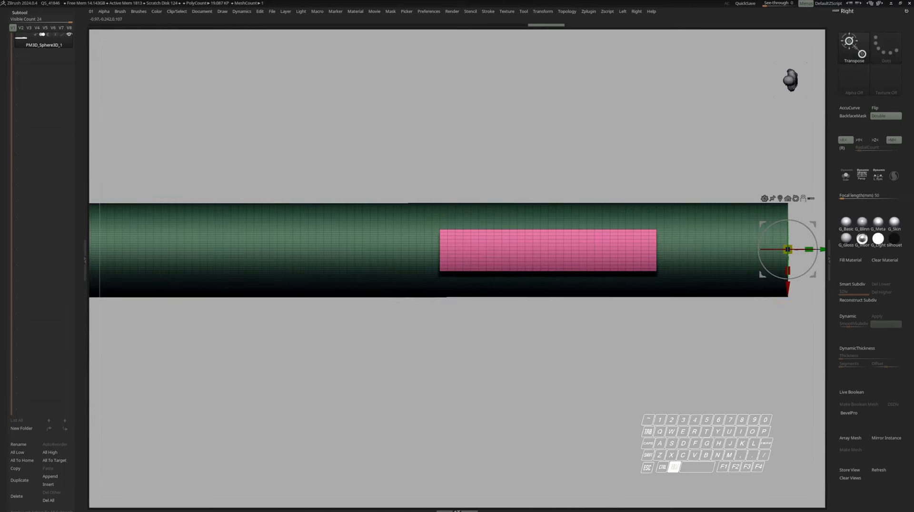
alt+click(779, 199)
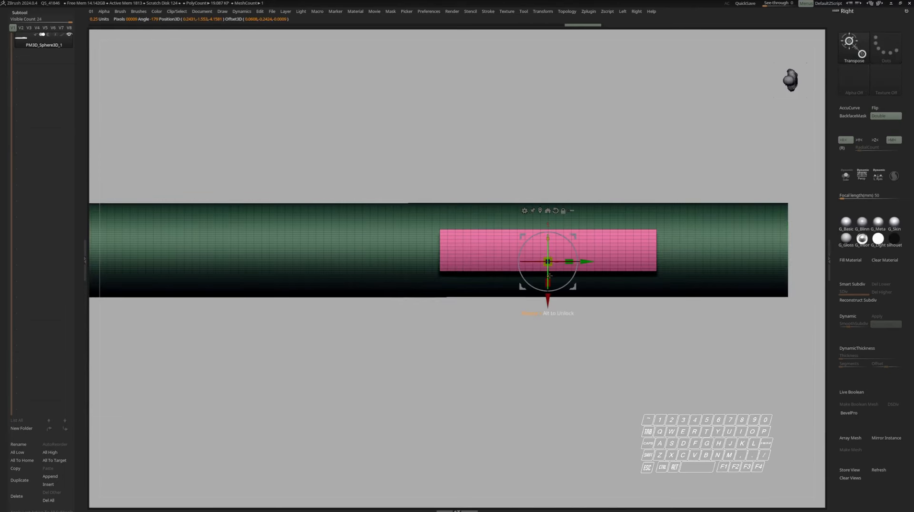
Step: Shape the raised block's unmasked top with the gizmo: lower it toward the cylinder and shift its front edge back for a longer front slope
drag(549, 275, 558, 260)
shift+right_drag(557, 260, 554, 214)
ctrl+right_drag(555, 214, 552, 247)
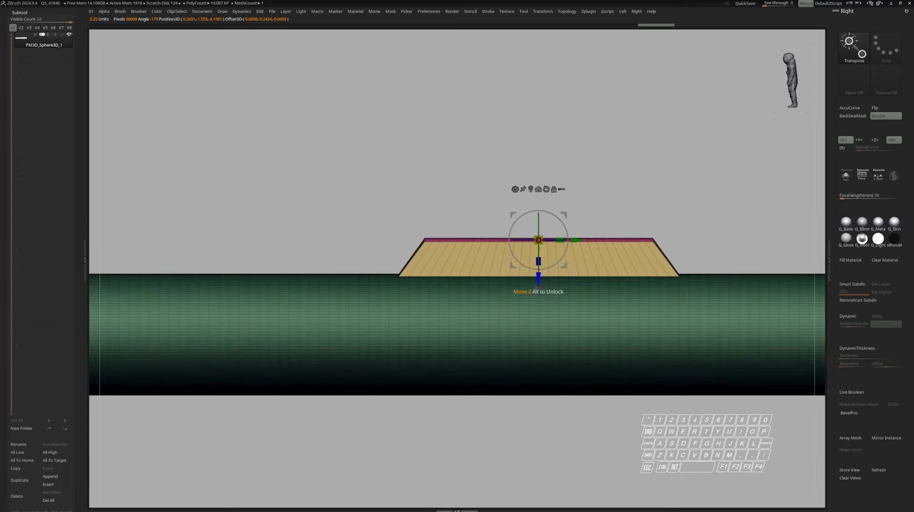
drag(539, 280, 538, 294)
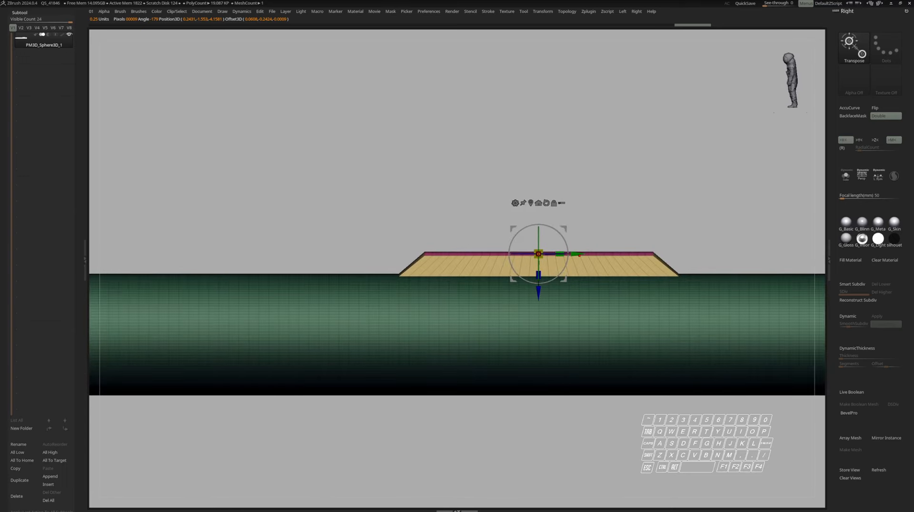
drag(595, 253, 567, 254)
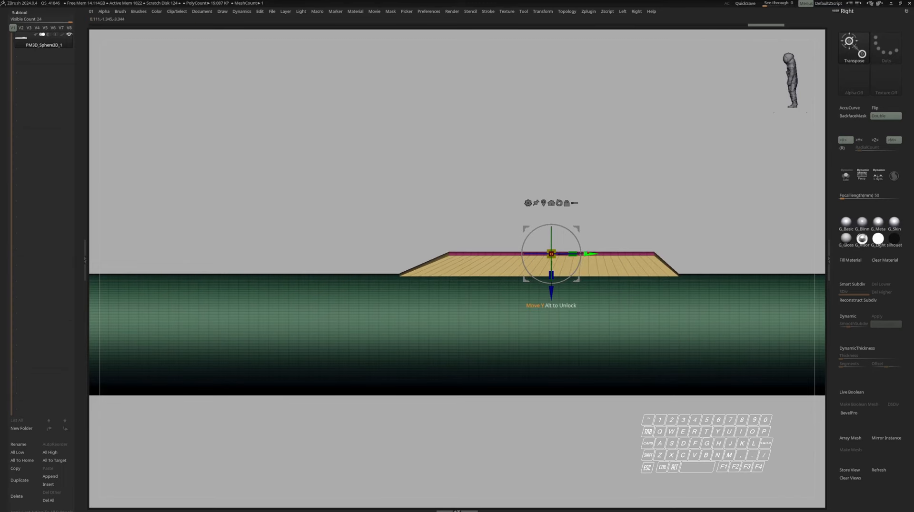
Step: Narrow the raised block's top across its width with the gizmo and clear the mask
key(q)
key(shift+f)
ctrl+right_drag(646, 210, 628, 218)
mouse_move(627, 218)
right_down()
mouse_move(598, 236)
mouse_move(593, 228)
mouse_move(576, 259)
right_up()
key(w)
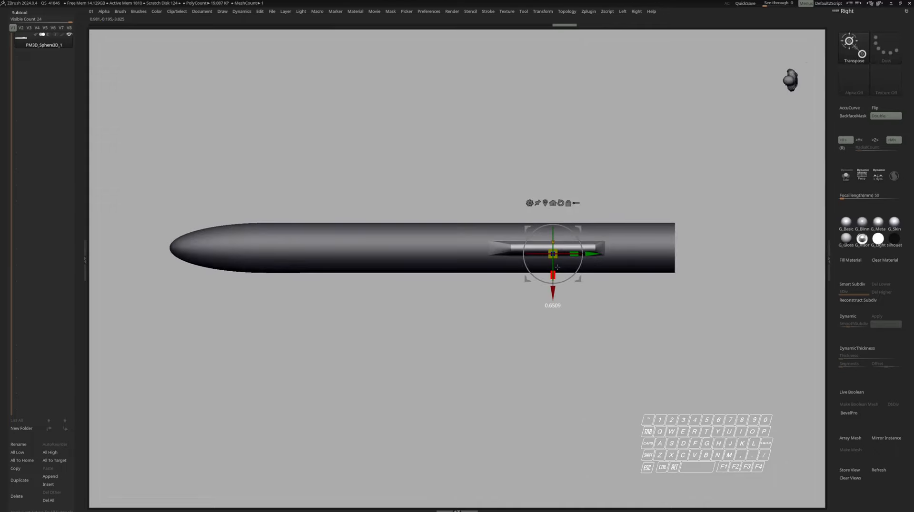
drag(557, 266, 557, 265)
key(q)
ctrl+drag(628, 171, 637, 181)
Step: Insert multiple edge loops along the raised block's sloped side faces with the ZModeler edge action
shift+right_drag(638, 181, 630, 147)
ctrl+right_drag(590, 309, 538, 264)
key(shift+f)
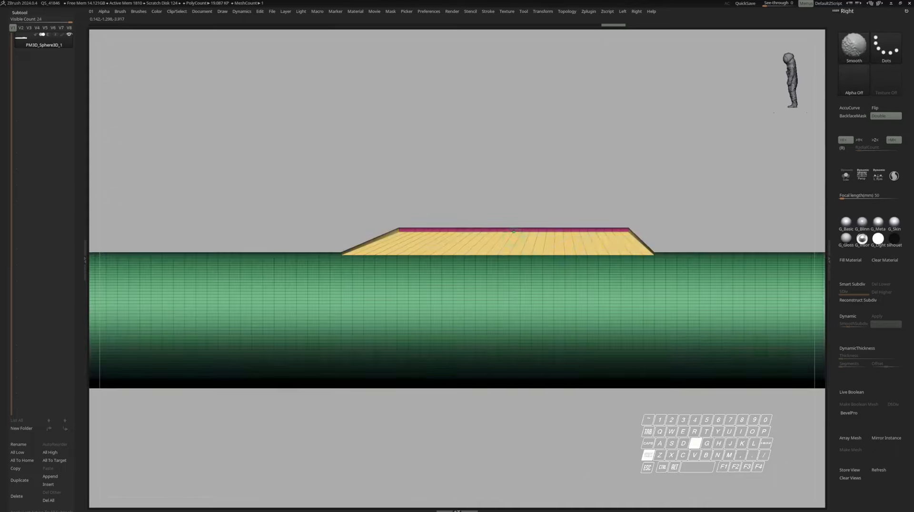
right_drag(513, 230, 519, 235)
mouse_move(520, 234)
ctrl+right_down()
mouse_move(527, 255)
mouse_move(552, 231)
ctrl+right_up()
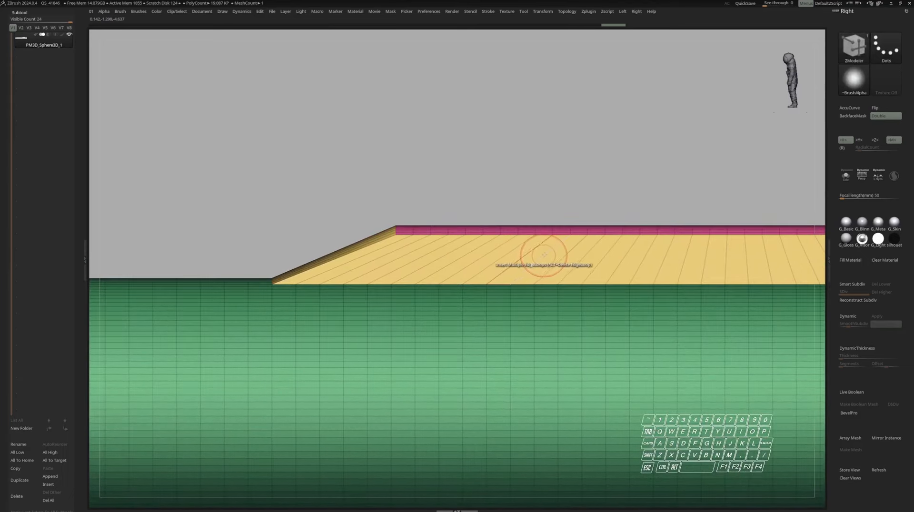
key(space)
click(536, 330)
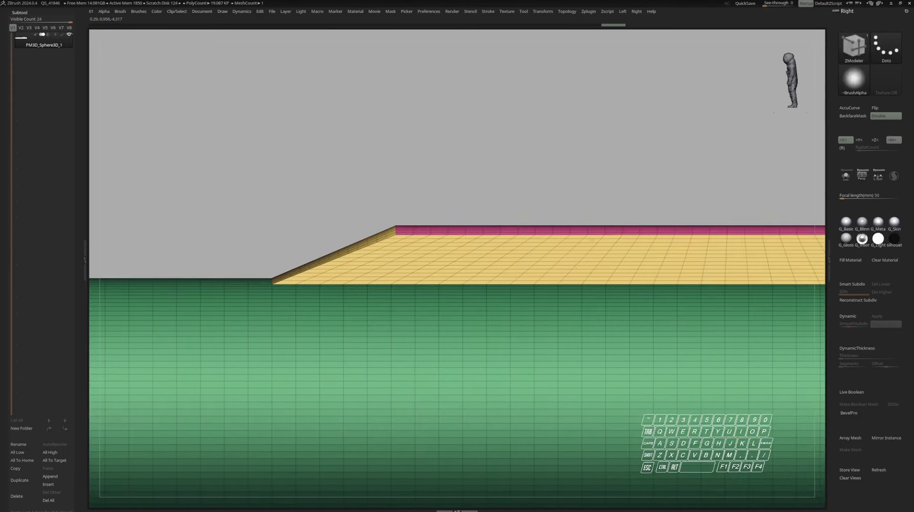
Step: Hide the polygroup wireframe and turn on Dynamic subdivision to smooth the cylindrical body and its block
click(841, 285)
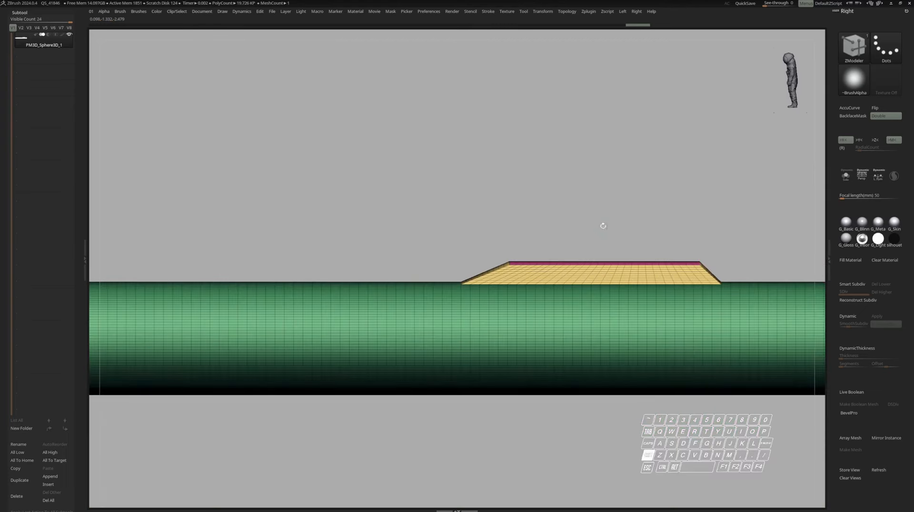
key(shift+f)
key(f)
drag(614, 229, 675, 260)
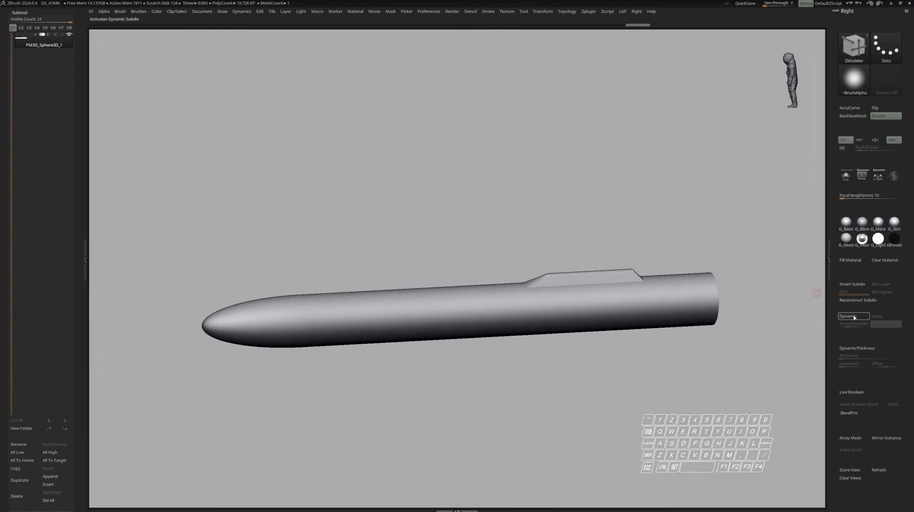
shift+drag(594, 218, 540, 223)
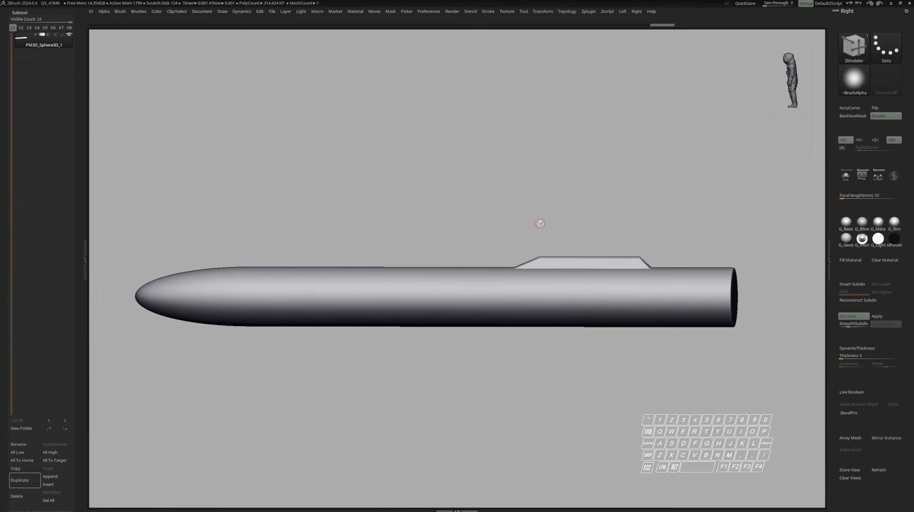
ctrl+right_drag(553, 225, 532, 248)
alt+right_drag(532, 247, 524, 234)
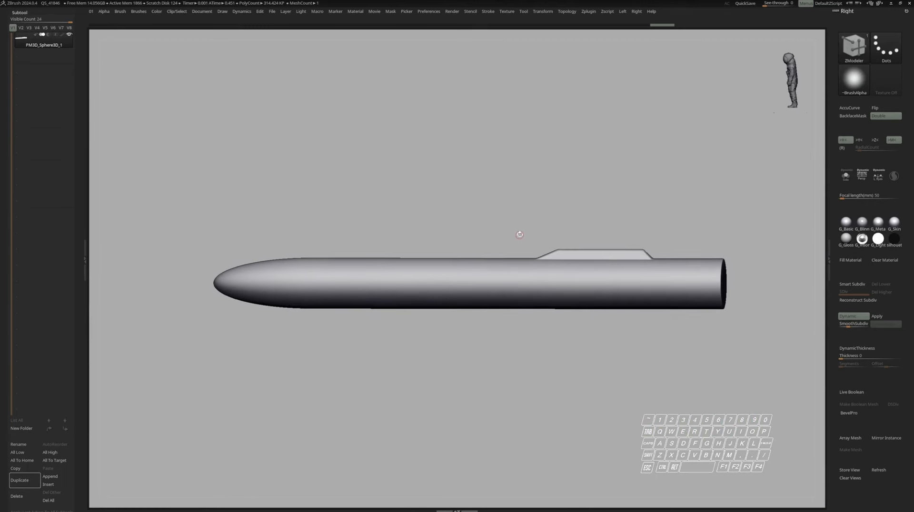
Step: Duplicate the body subtool, reset the gizmo position and replace the duplicate with a PolyPlane primitive
key(ctrl+shift+d)
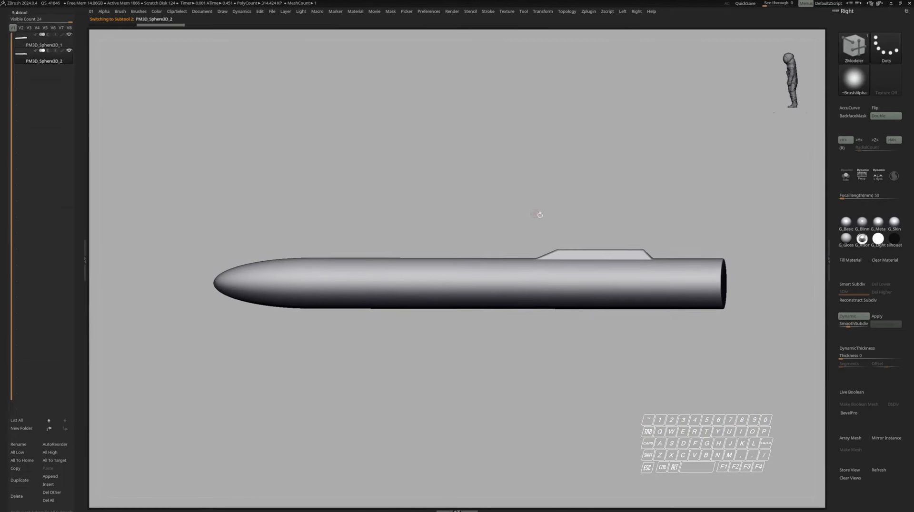
key(w)
shift+right_drag(625, 230, 576, 242)
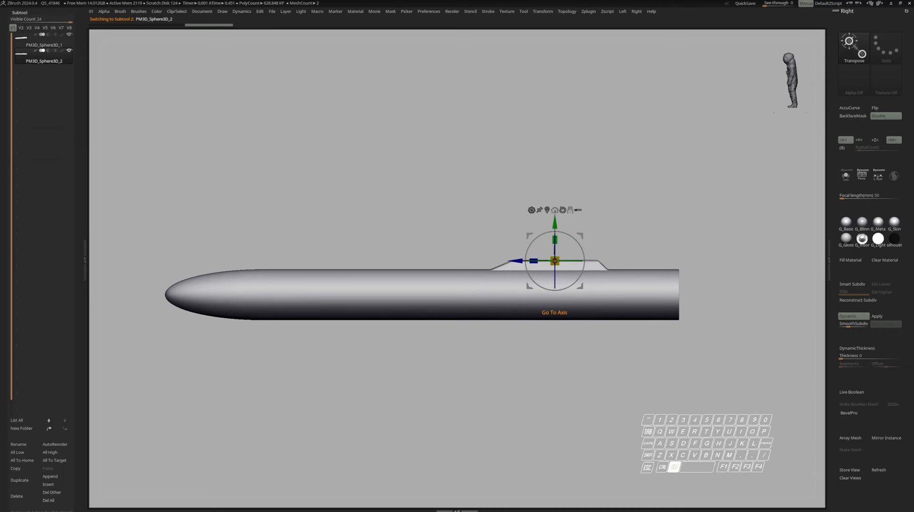
alt+click(555, 210)
alt+right_drag(666, 250, 620, 242)
right_drag(620, 241, 601, 238)
click(584, 238)
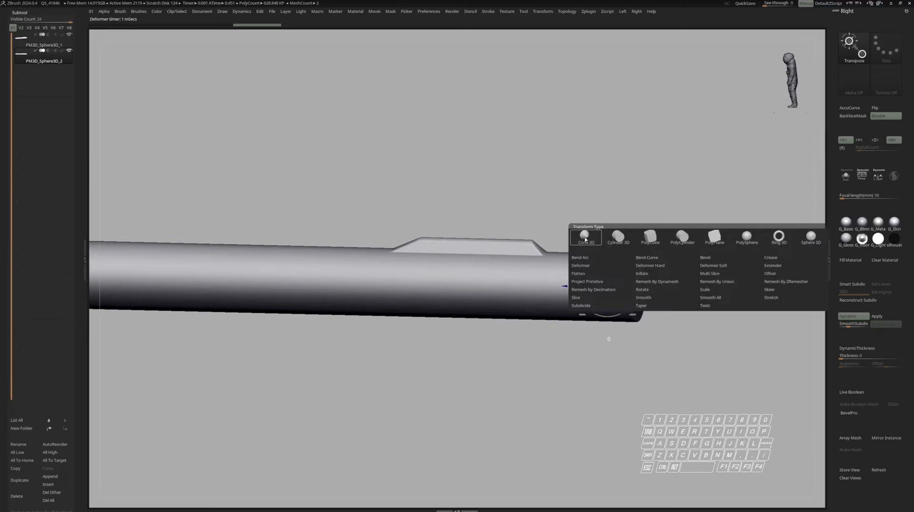
click(717, 238)
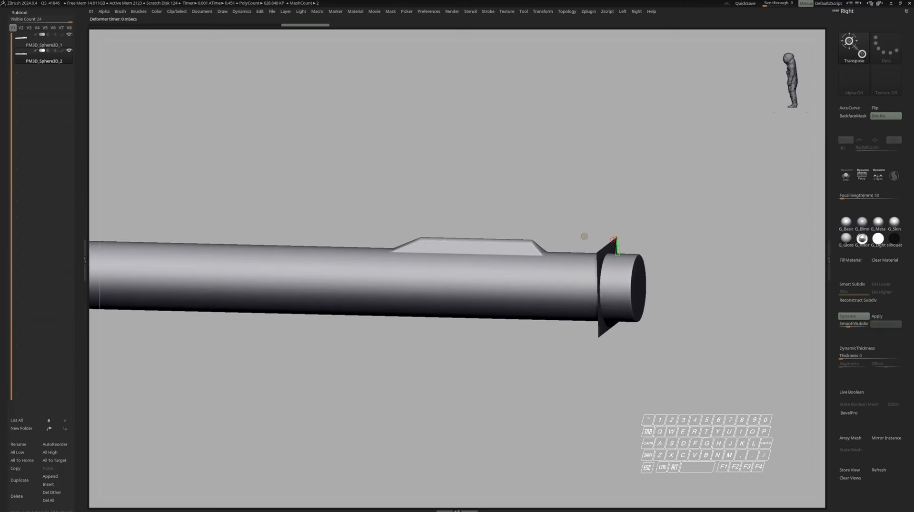
Step: Isolate the plane with its wireframe shown and place the gizmo pivot at the middle of its lower edge
shift+right_drag(685, 245, 609, 263)
key(w)
key(s)
key(s)
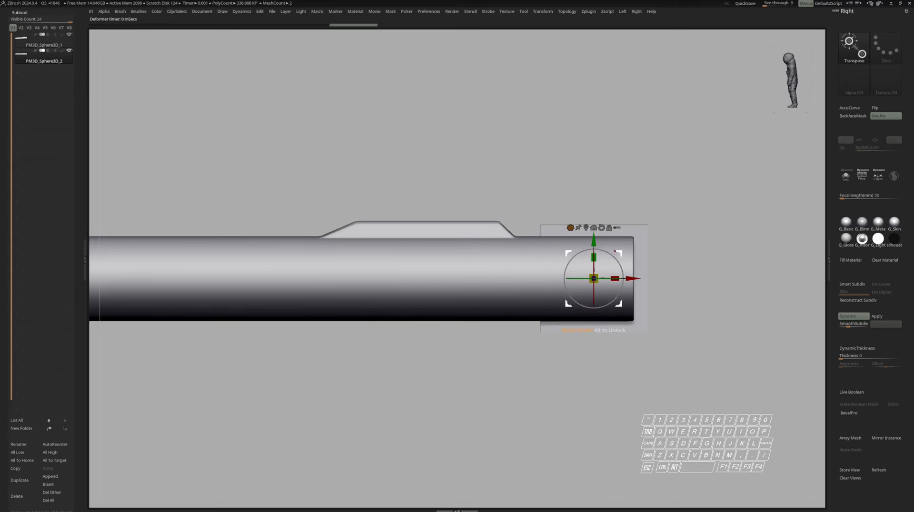
key(s)
key(shift+f)
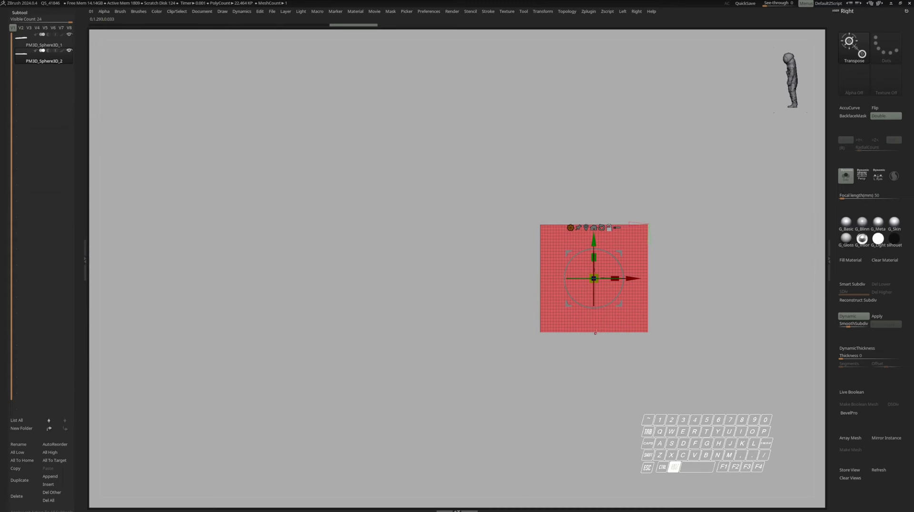
alt+click(595, 333)
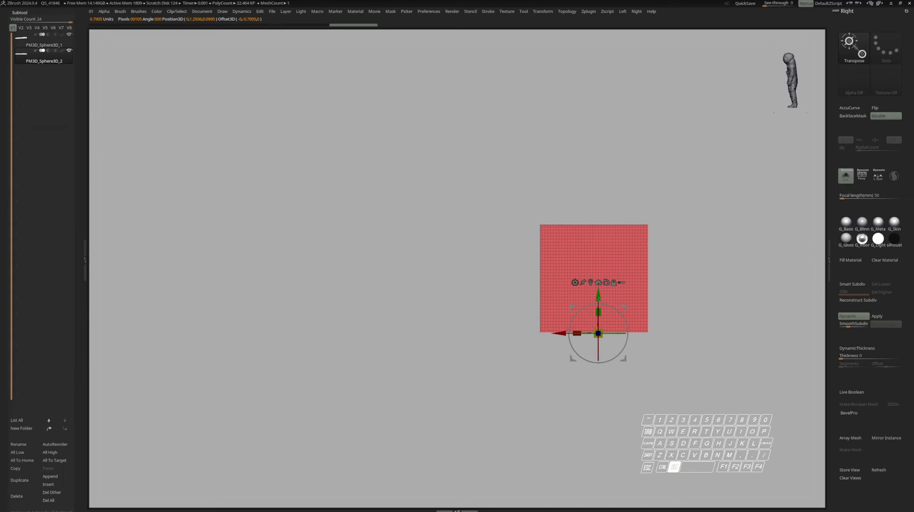
mouse_move(599, 303)
ctrl+right_down()
mouse_move(596, 412)
mouse_move(600, 316)
ctrl+right_up()
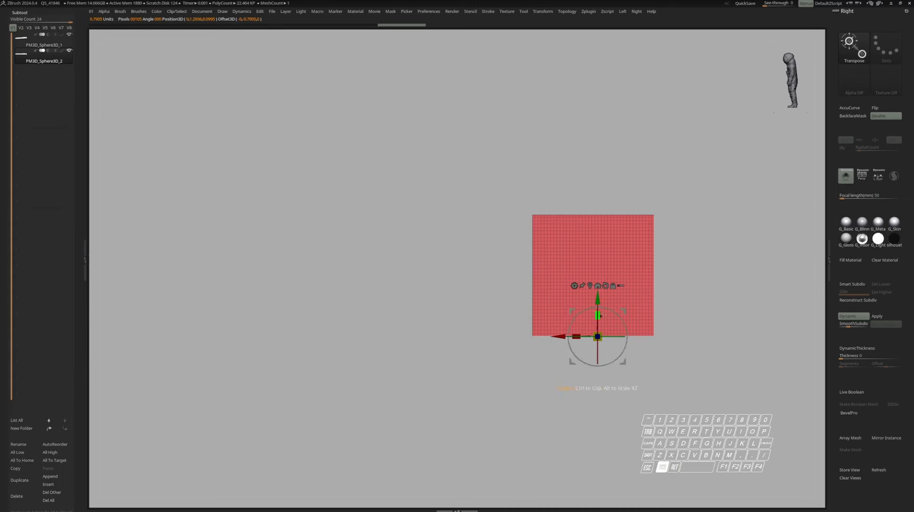
alt+drag(559, 337, 553, 337)
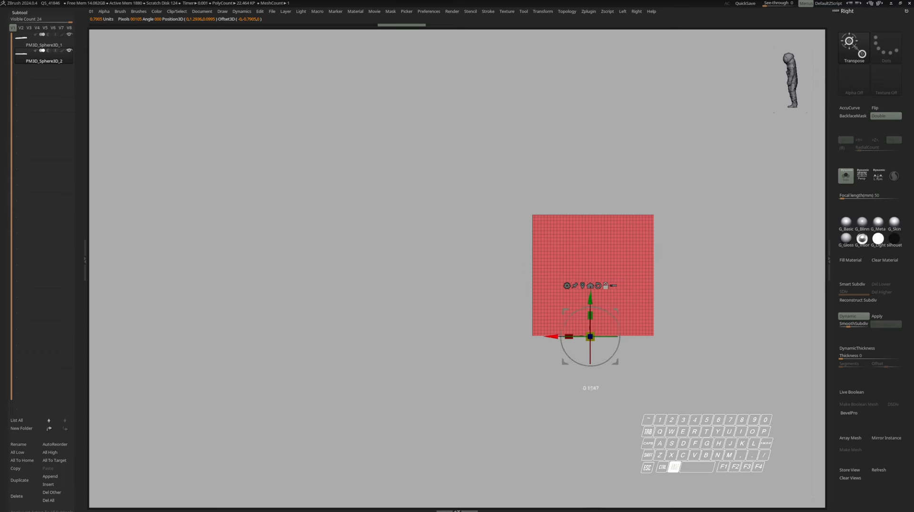
click(593, 286)
Step: Move the plane onto the body just ahead of the raised block, then scale it taller and narrower
ctrl+right_drag(593, 284, 598, 258)
key(s)
drag(561, 285, 386, 285)
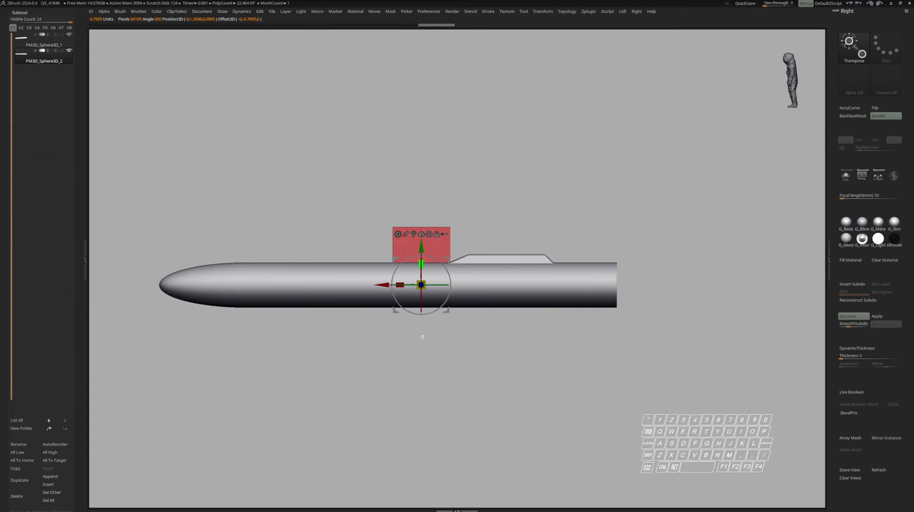
drag(425, 252, 426, 251)
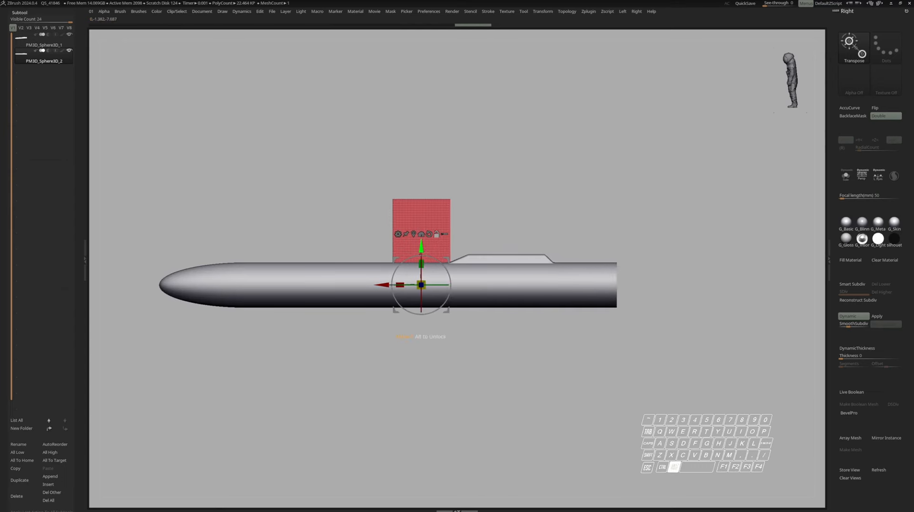
ctrl+right_drag(421, 253, 457, 257)
drag(465, 270, 440, 291)
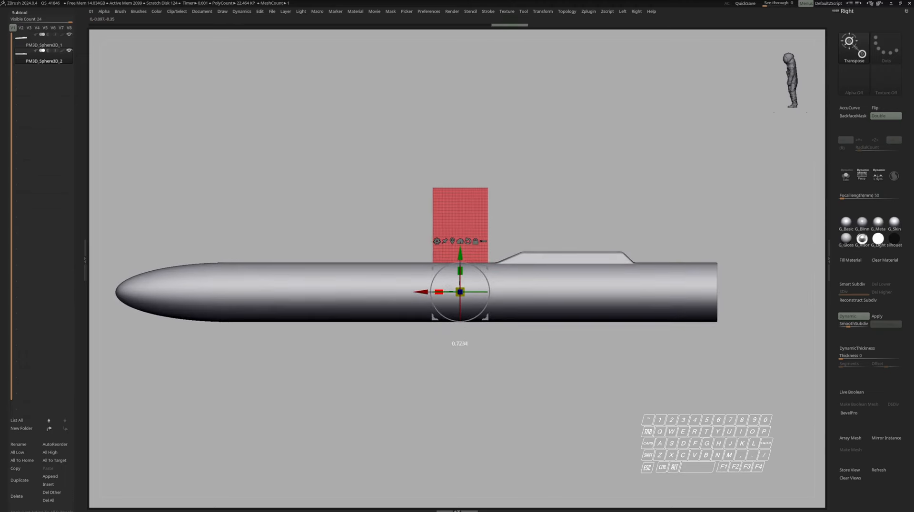
Step: Slice the plane along a slanted line at its front side and delete the cut-off part to form a tapered fin
key(b)
key(z)
key(m)
scroll(516, 248, up, 3)
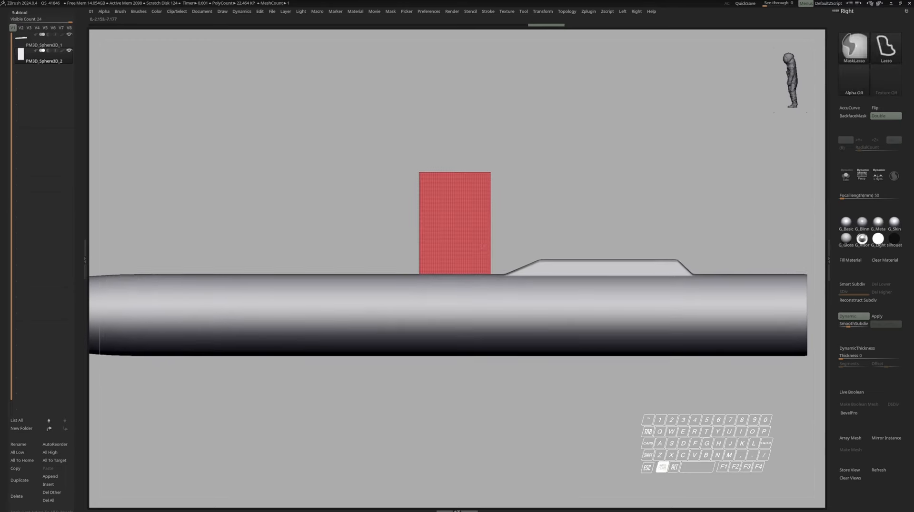
mouse_move(522, 261)
mouse_down()
mouse_move(495, 264)
mouse_move(517, 265)
mouse_up()
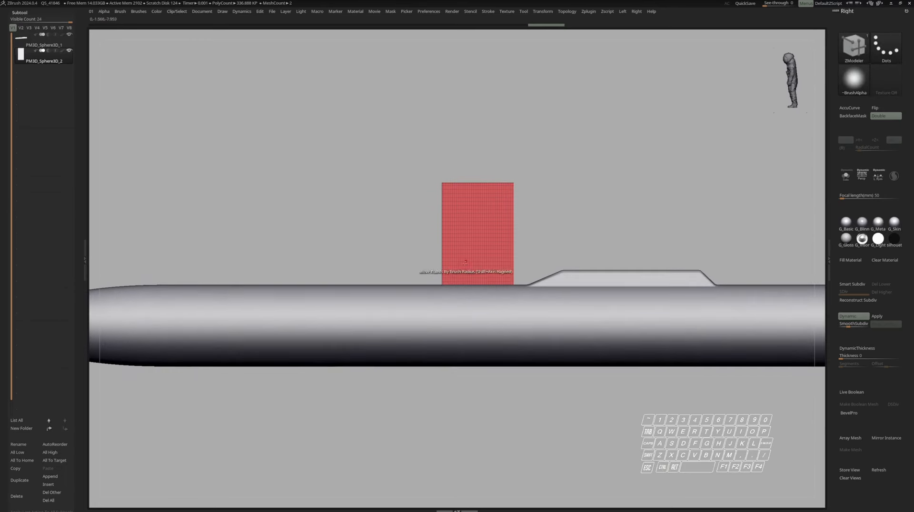
mouse_move(442, 305)
ctrl+shift+mouse_down()
mouse_move(484, 140)
mouse_move(475, 157)
ctrl+shift+mouse_up()
ctrl+shift+click(506, 204)
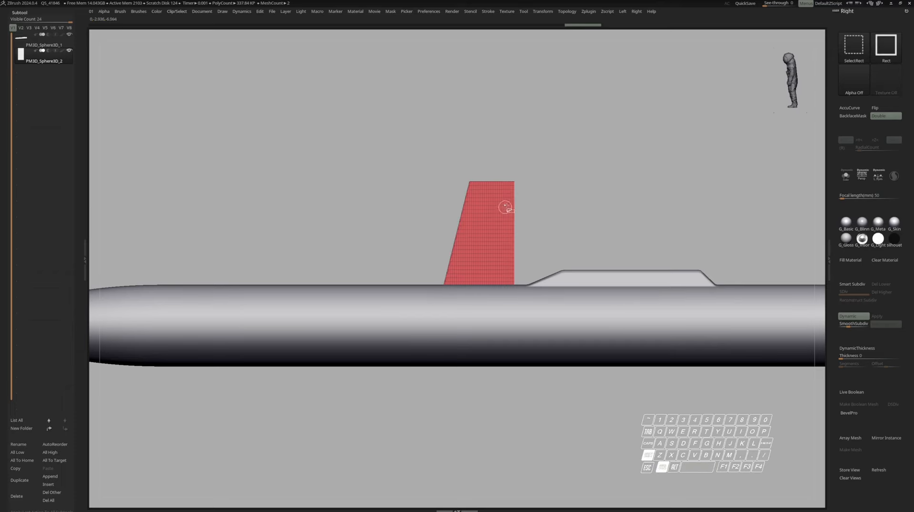
key(alt+d)
Step: Round the fin's corners with Polish By Features
mouse_move(514, 200)
right_down()
mouse_move(499, 205)
mouse_move(530, 208)
right_up()
key(y)
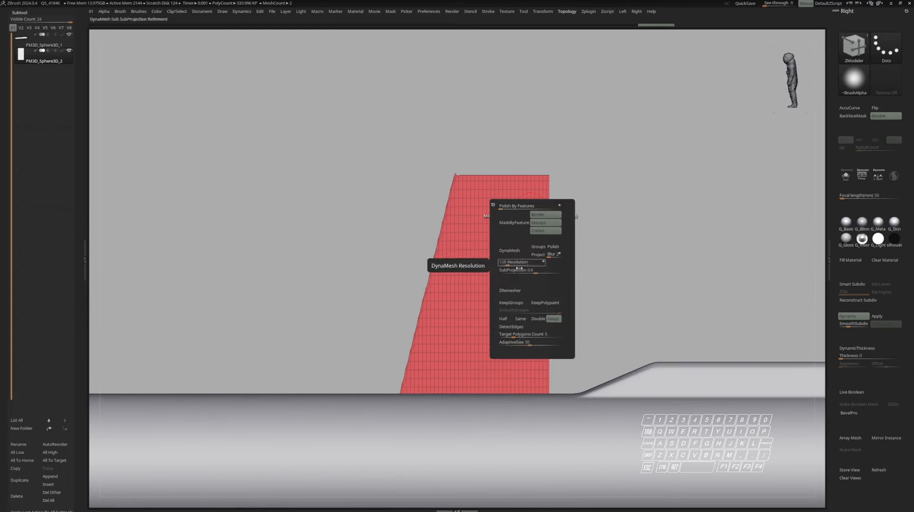
click(556, 207)
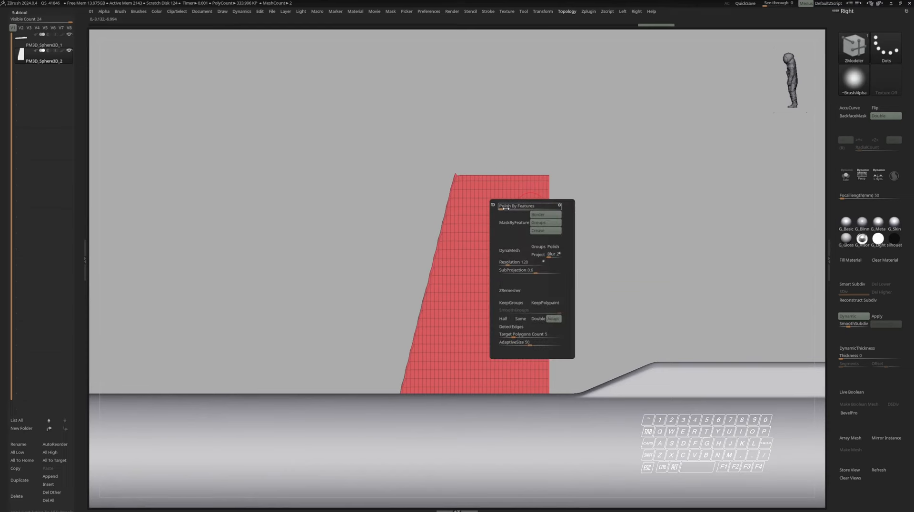
ctrl+right_drag(597, 194, 562, 211)
key(y)
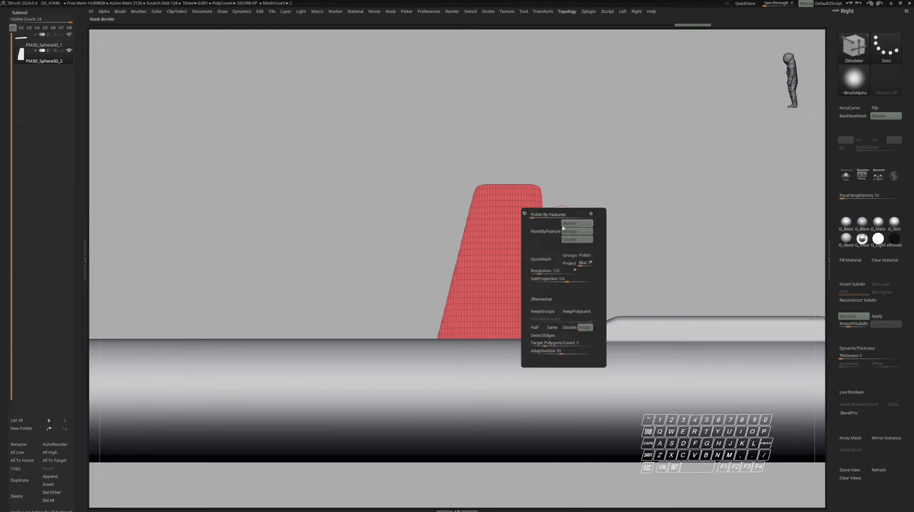
Step: Isolate the fin, remesh it with ZRemesher using the Same polygon count option, and show the body again
key(s)
key(alt+d)
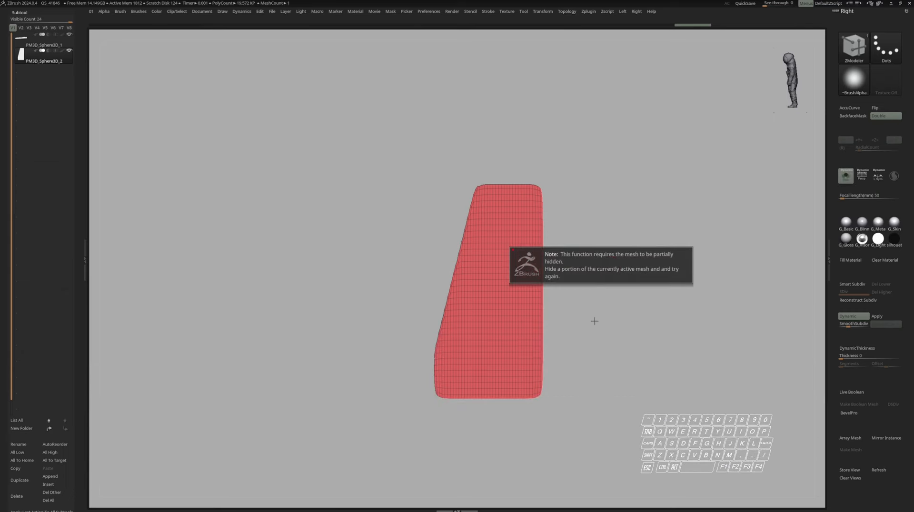
key(y)
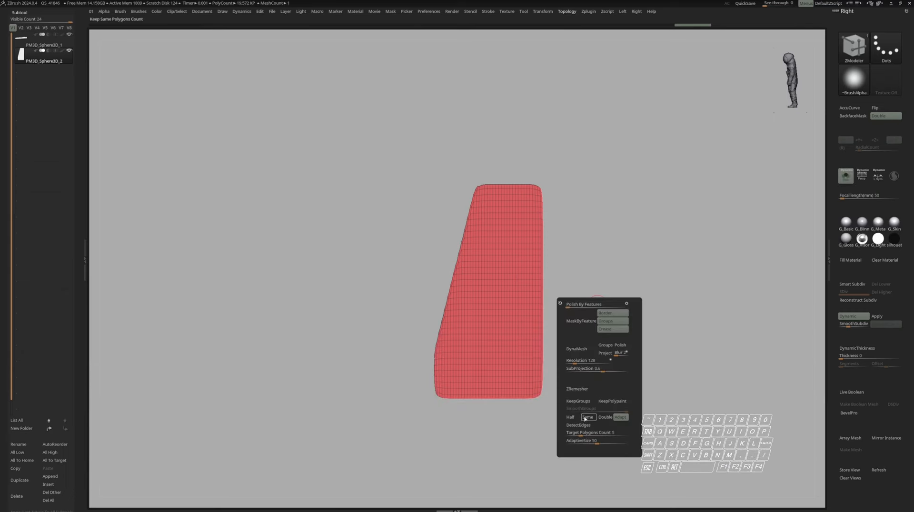
click(581, 389)
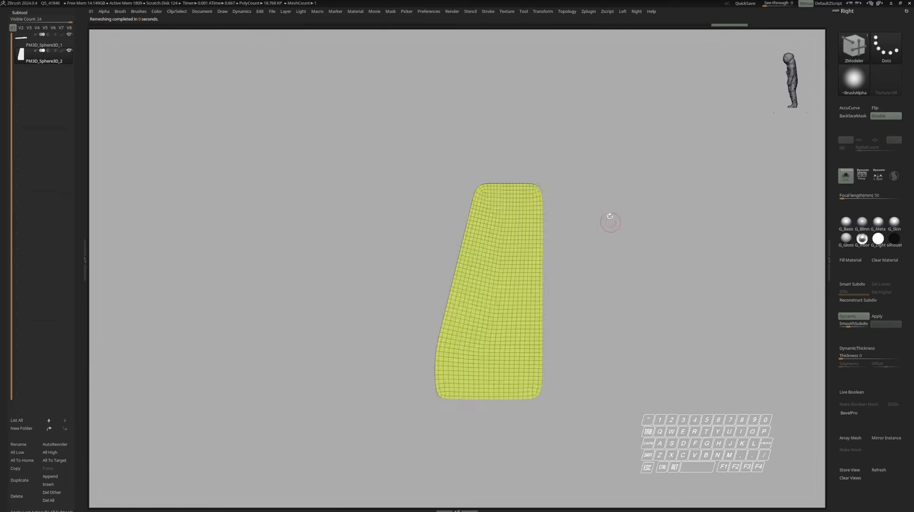
key(shift+f)
key(s)
Step: Enable DynamicThickness on the fin and raise its Thickness to about 0.03, viewing it end-on
drag(616, 216, 819, 299)
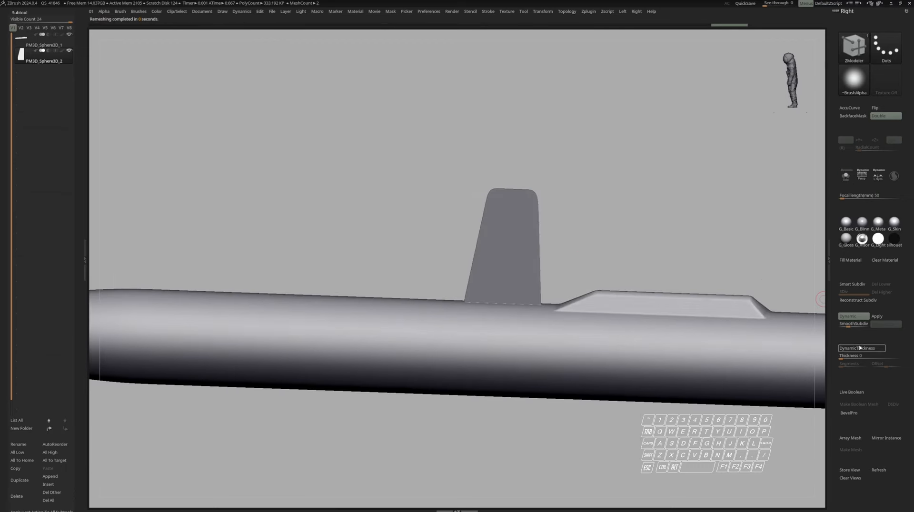
click(859, 348)
shift+drag(583, 223, 565, 208)
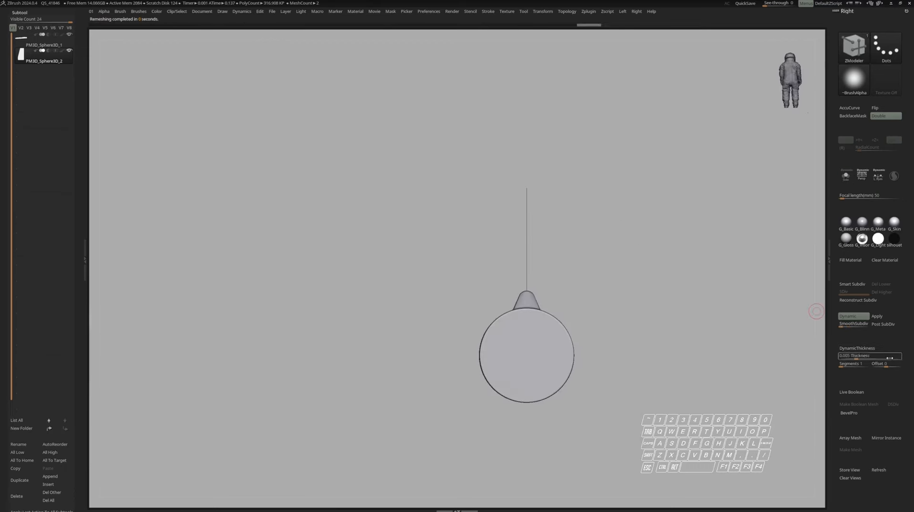
drag(858, 356, 859, 356)
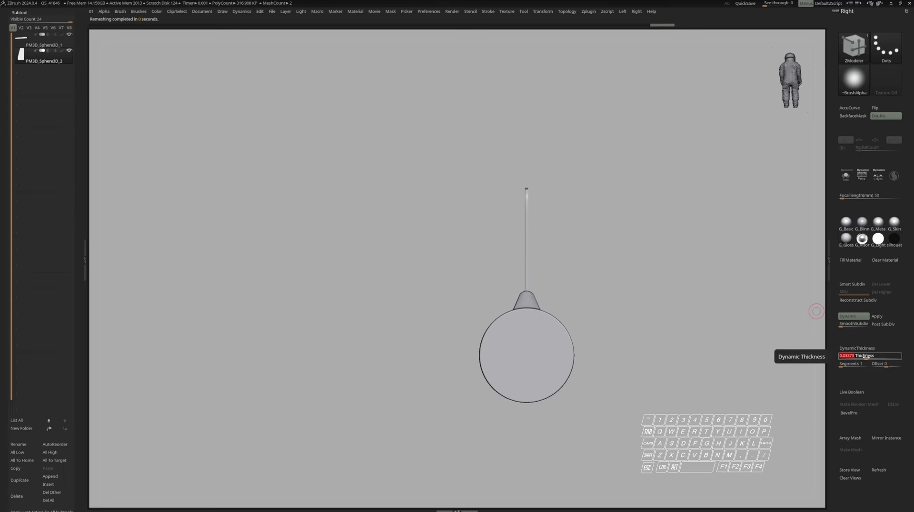
Step: Enable Array Mesh on the fin with Lock Pos and X Mirror turned on
right_drag(624, 266, 714, 252)
ctrl+right_drag(633, 238, 619, 230)
mouse_move(619, 231)
alt+right_down()
mouse_move(571, 243)
mouse_move(516, 193)
alt+right_up()
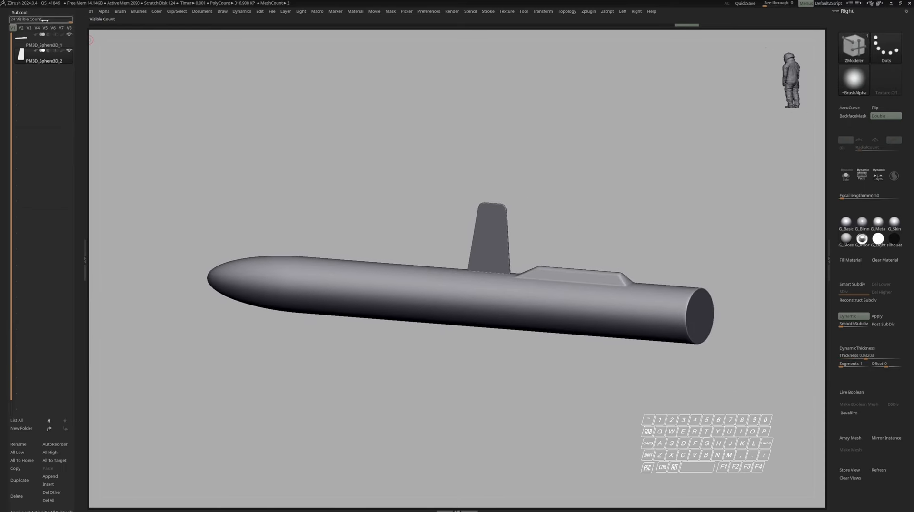
click(33, 12)
click(24, 27)
click(24, 52)
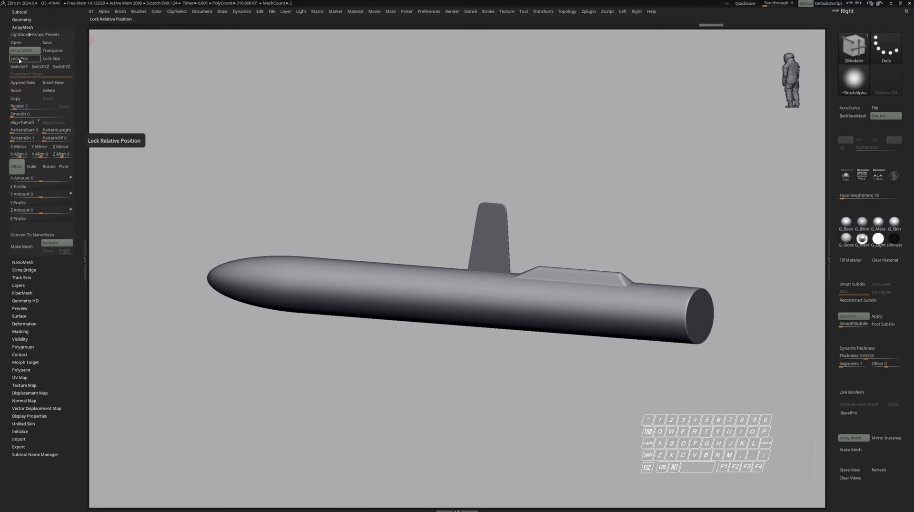
click(19, 59)
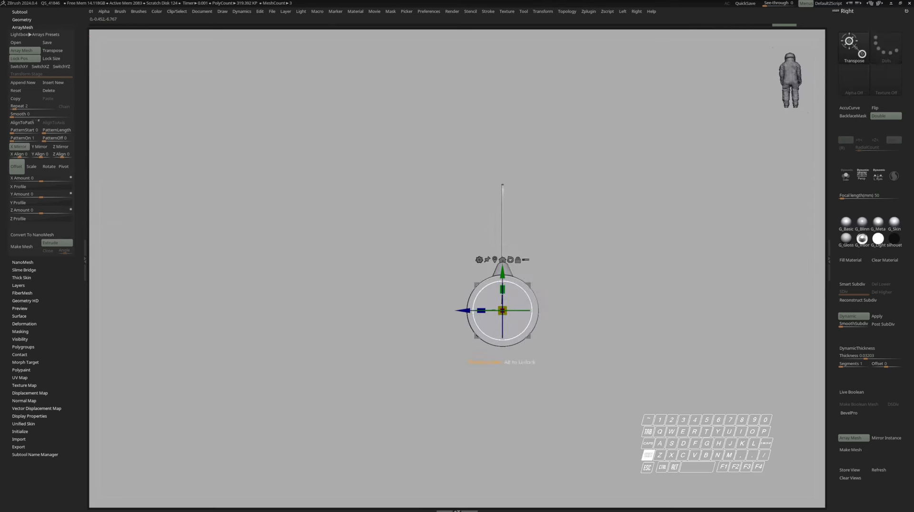
Step: Rotate the mirrored fins diagonally about the body's axis and append a second array stage with Y Mirror
shift+drag(532, 310, 523, 290)
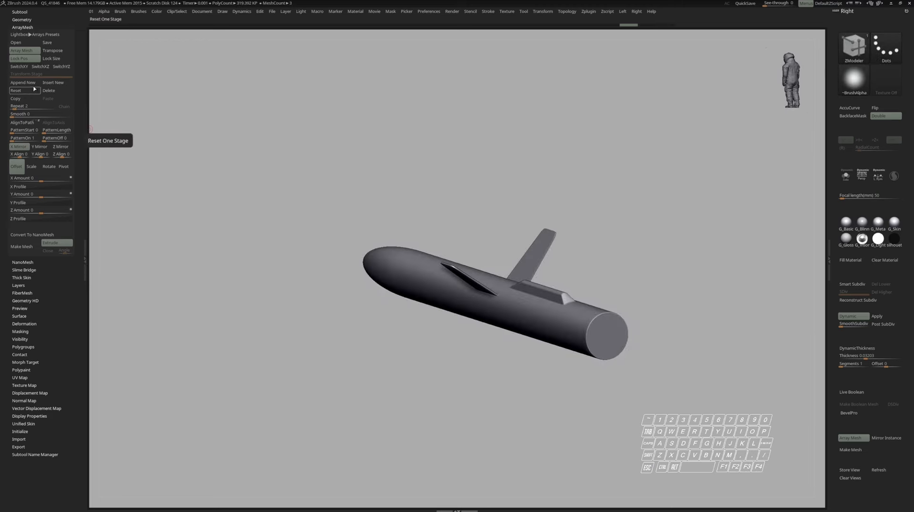
click(35, 84)
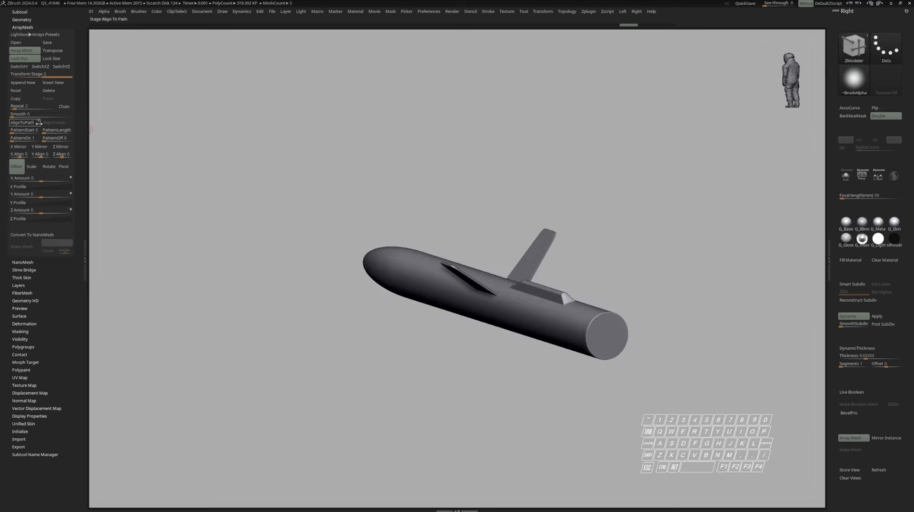
click(42, 148)
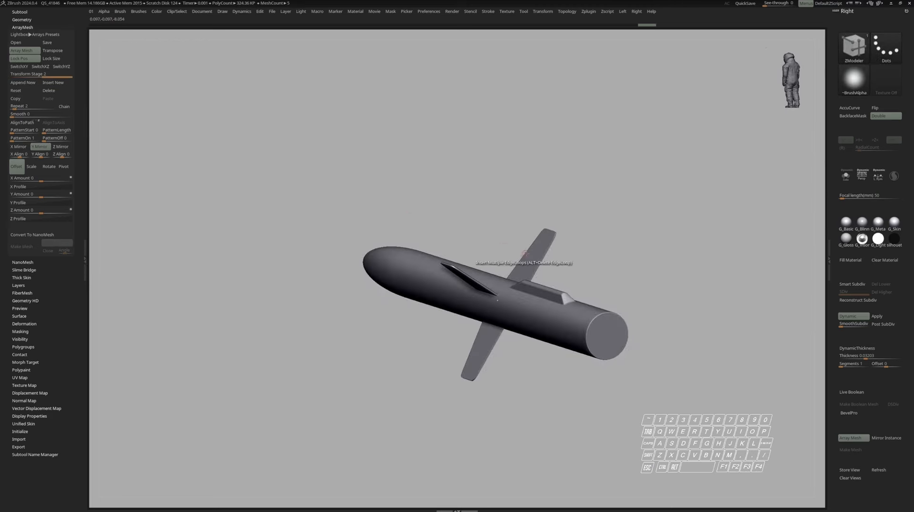
Step: Try to reshape the fin's tip with the Move brush, and undo the change
mouse_move(476, 238)
mouse_down()
mouse_move(571, 234)
mouse_move(557, 246)
mouse_move(516, 224)
mouse_move(516, 252)
mouse_move(470, 258)
mouse_move(507, 260)
mouse_move(452, 239)
mouse_up()
key(b)
key(m)
key(v)
key(space)
key(space)
right_drag(452, 239, 450, 233)
key(space)
drag(450, 233, 459, 234)
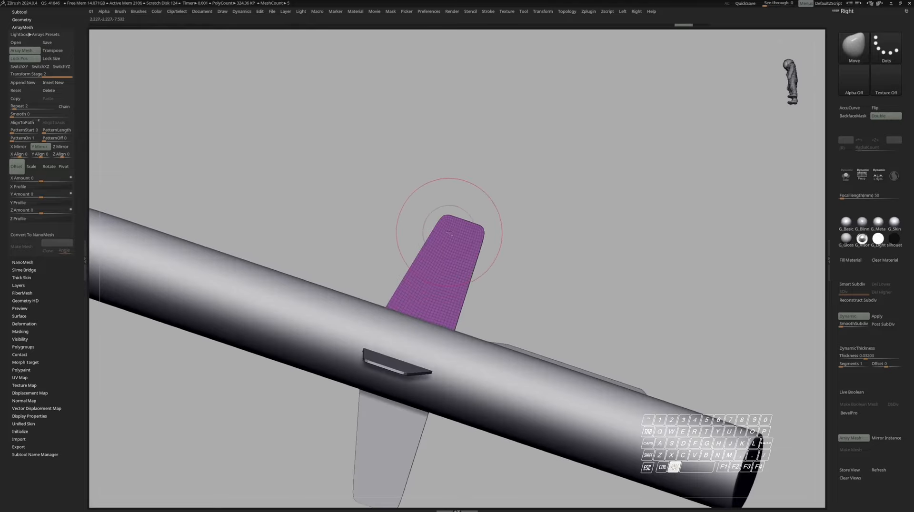
right_drag(448, 228, 456, 226)
key(space)
drag(450, 224, 429, 220)
mouse_move(428, 219)
right_down()
mouse_move(468, 283)
mouse_move(488, 207)
right_up()
key(ctrl+z)
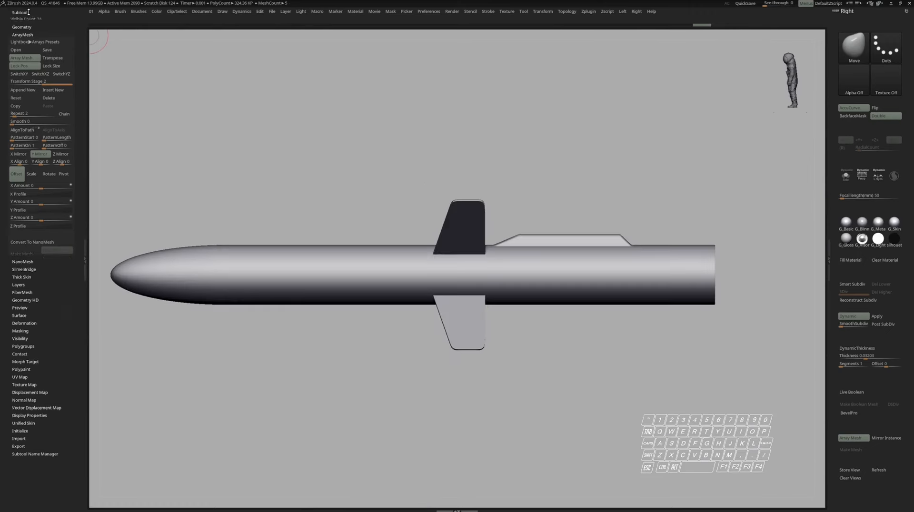
Step: Duplicate the four-fin subtool and move the copy back along the body toward the tail
click(19, 12)
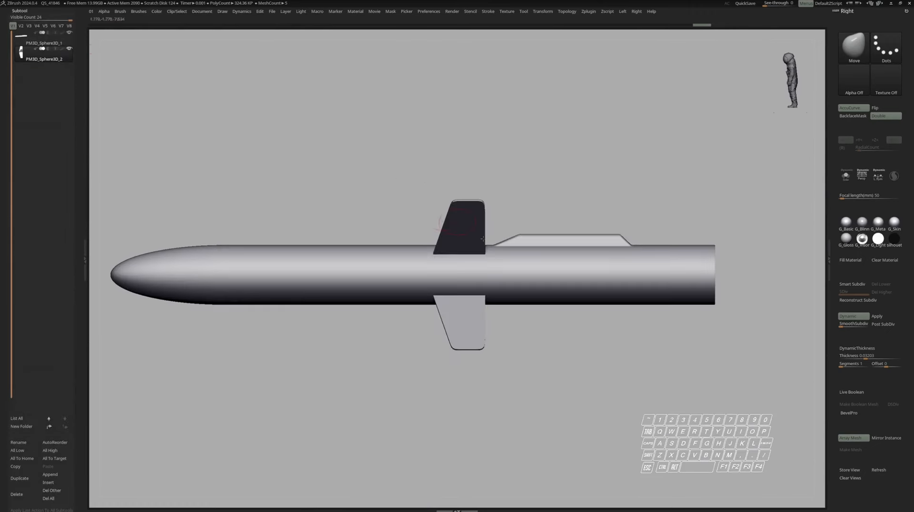
key(ctrl+shift+d)
key(w)
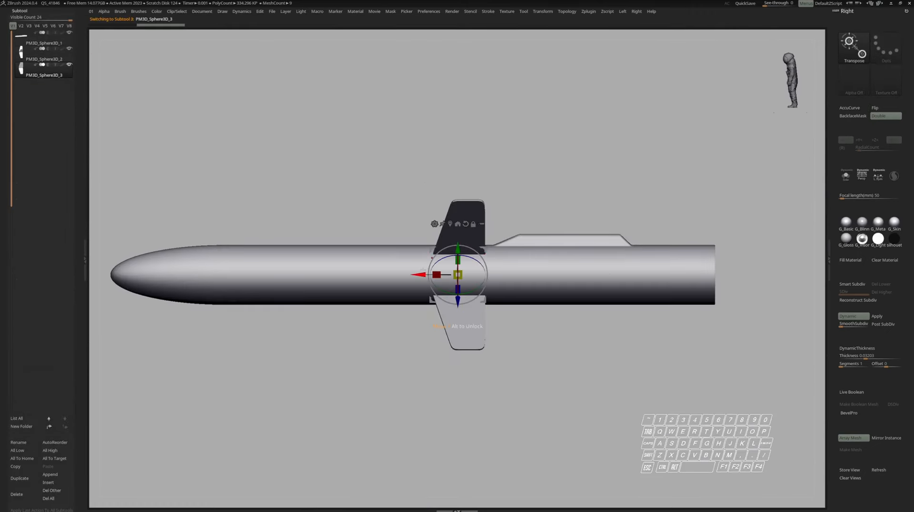
drag(419, 275, 640, 276)
Step: Rotate the smaller rear fin set 30 degrees about the body's axis, seen end-on
shift+right_drag(737, 314, 548, 310)
ctrl+right_drag(548, 311, 549, 323)
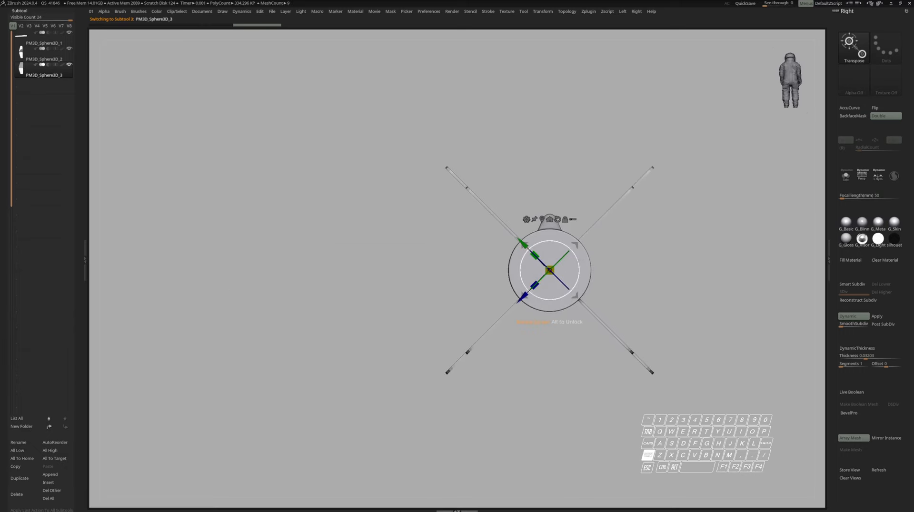
shift+drag(579, 270, 575, 255)
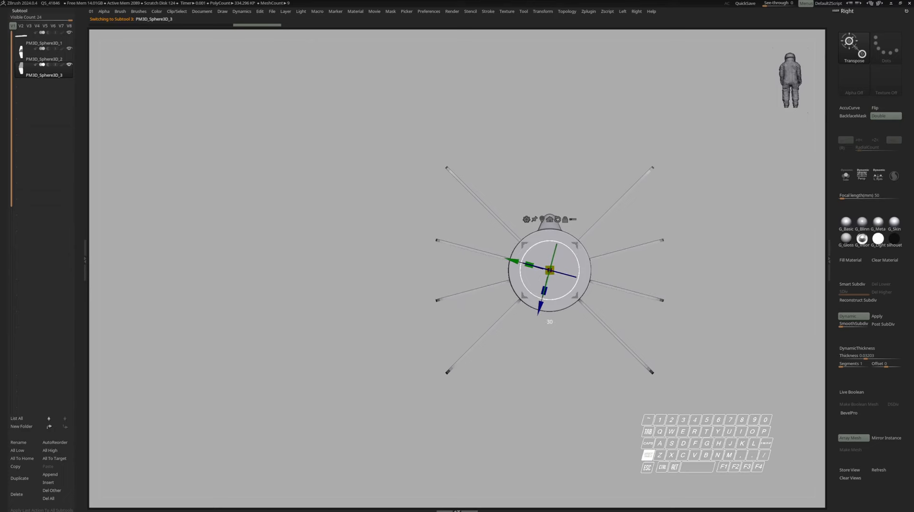
key(q)
mouse_move(542, 250)
right_down()
mouse_move(595, 241)
mouse_move(595, 217)
right_up()
right_drag(595, 216, 590, 267)
key(w)
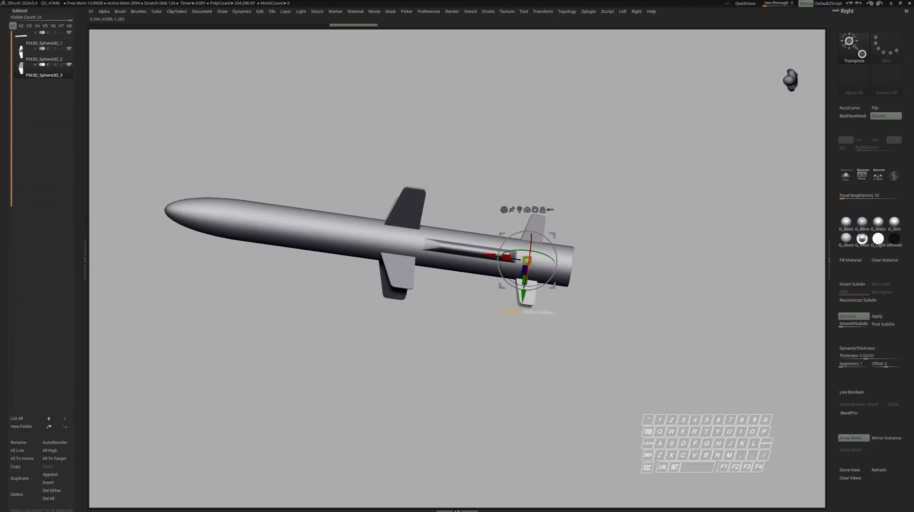
Step: Slide the rear fin set forward along the body by about 2.59 in an aligned top view
right_drag(509, 258, 535, 255)
key(q)
mouse_move(535, 254)
ctrl+right_down()
mouse_move(537, 268)
mouse_move(519, 266)
ctrl+right_up()
key(w)
key(q)
shift+right_drag(519, 266, 533, 259)
ctrl+right_drag(533, 259, 552, 252)
key(w)
drag(569, 247, 523, 250)
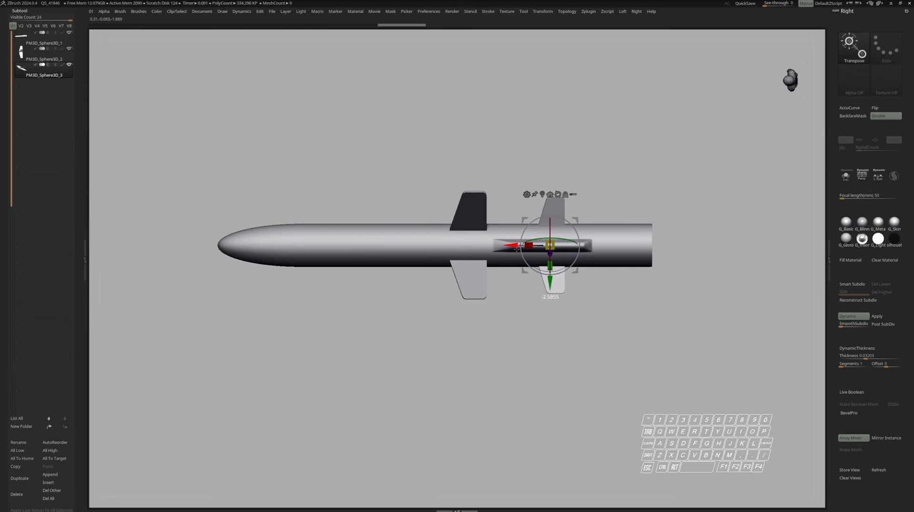
Step: Select the front fin set and move it about 0.88 toward the nose
key(q)
alt+click(453, 290)
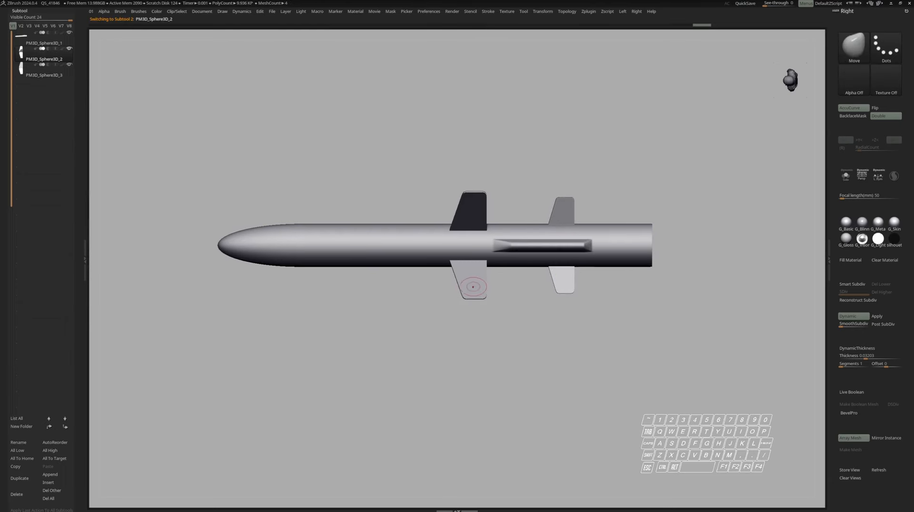
key(w)
drag(429, 245, 409, 245)
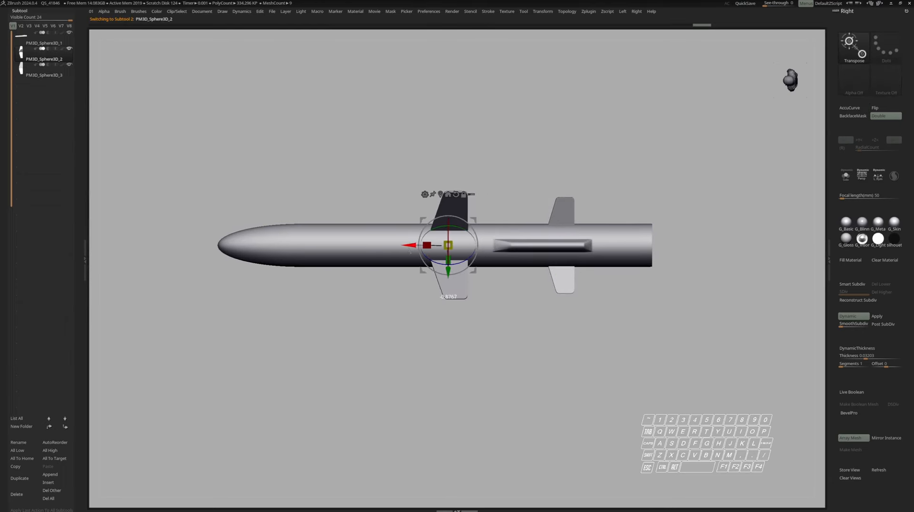
Step: Isolate the front fin set and lasso-mask the trailing corner of its tip
key(q)
mouse_move(429, 329)
right_down()
mouse_move(457, 274)
mouse_move(464, 300)
mouse_move(478, 277)
right_up()
key(shift+f)
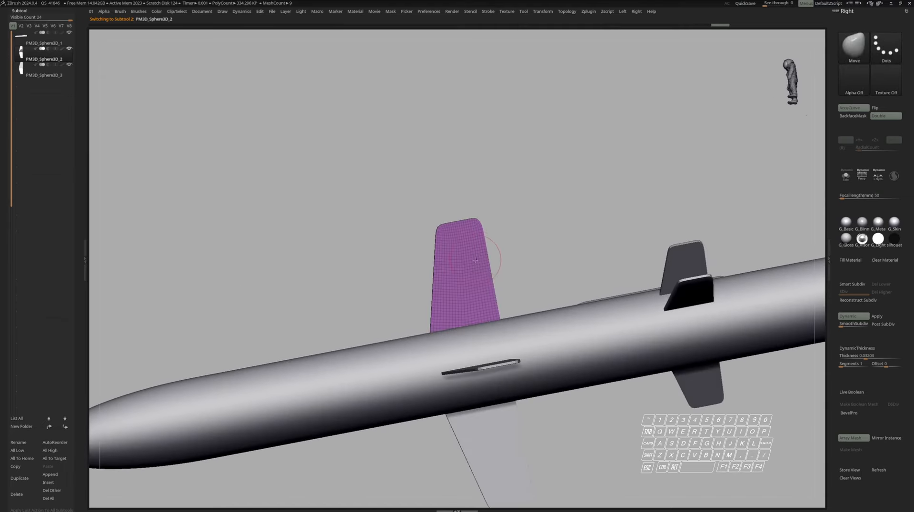
key(F1)
click(499, 282)
mouse_move(475, 228)
ctrl+right_down()
mouse_move(503, 194)
mouse_move(490, 285)
ctrl+right_up()
key(ctrl+b)
key(alt+s)
key(space)
mouse_move(536, 204)
alt+right_down()
mouse_move(520, 256)
mouse_move(555, 198)
alt+right_up()
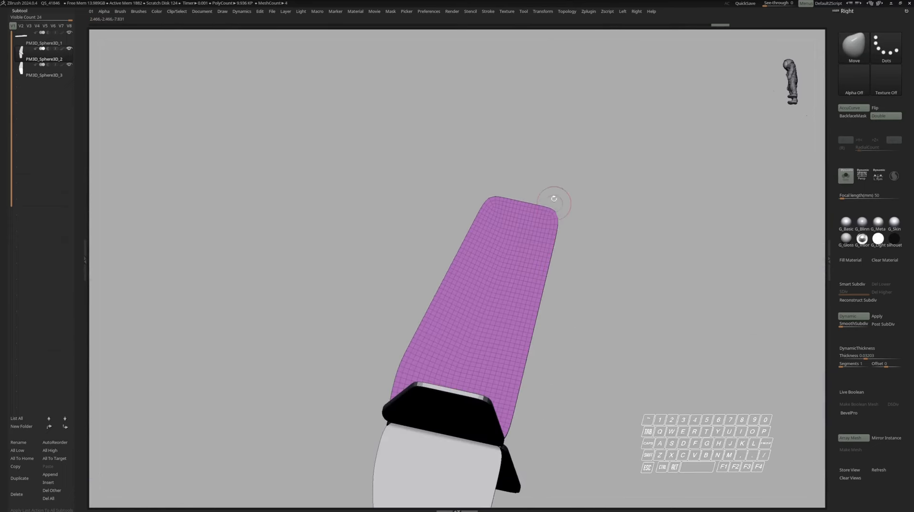
mouse_move(543, 193)
ctrl+mouse_down()
mouse_move(579, 243)
mouse_move(560, 203)
ctrl+mouse_up()
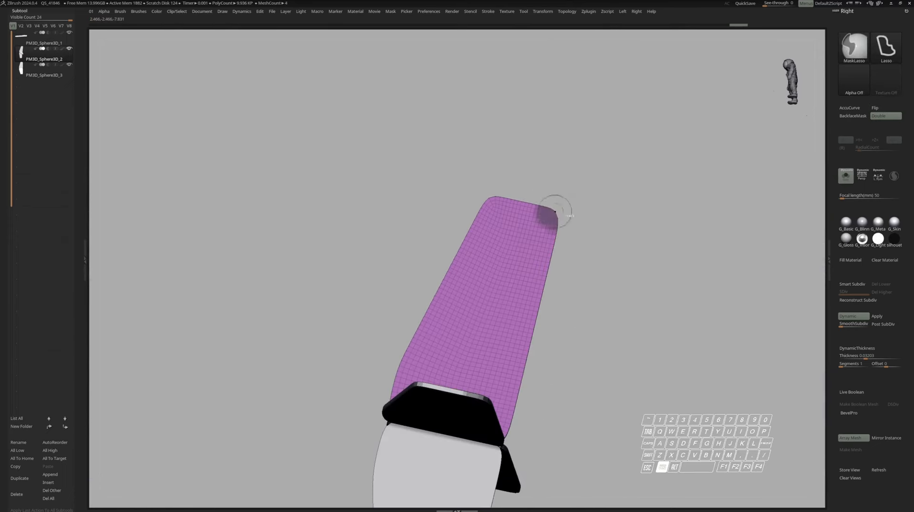
Step: Invert the mask, pull the tip's trailing corner backward about 0.31 into an overhanging lip, and clear the mask
key(w)
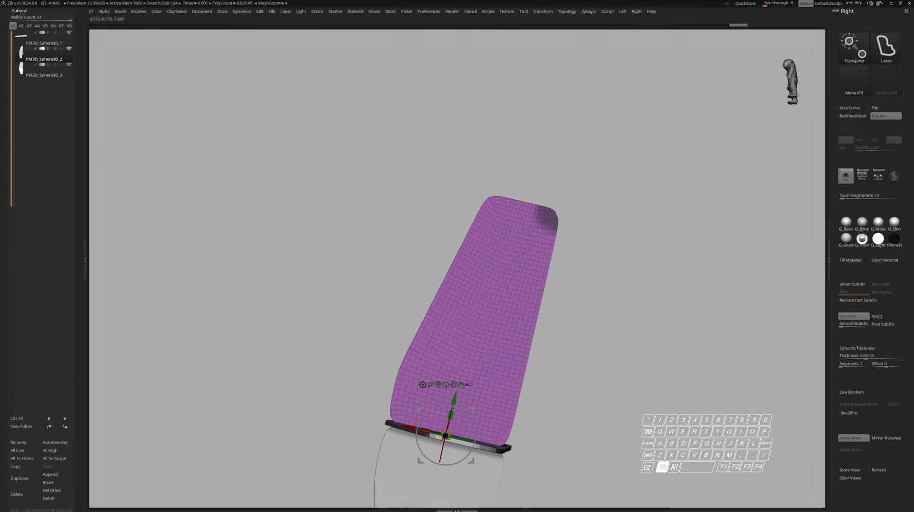
ctrl+click(571, 260)
click(438, 384)
key(ctrl+z)
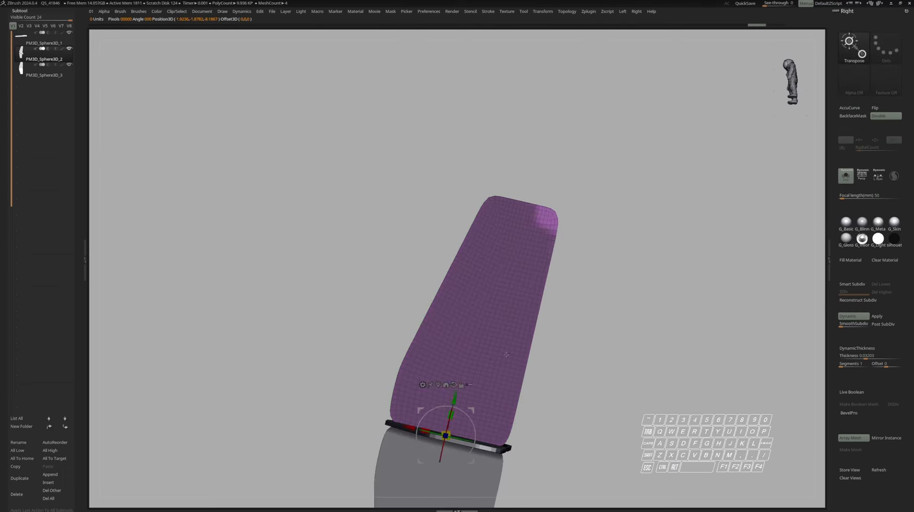
drag(410, 433, 430, 432)
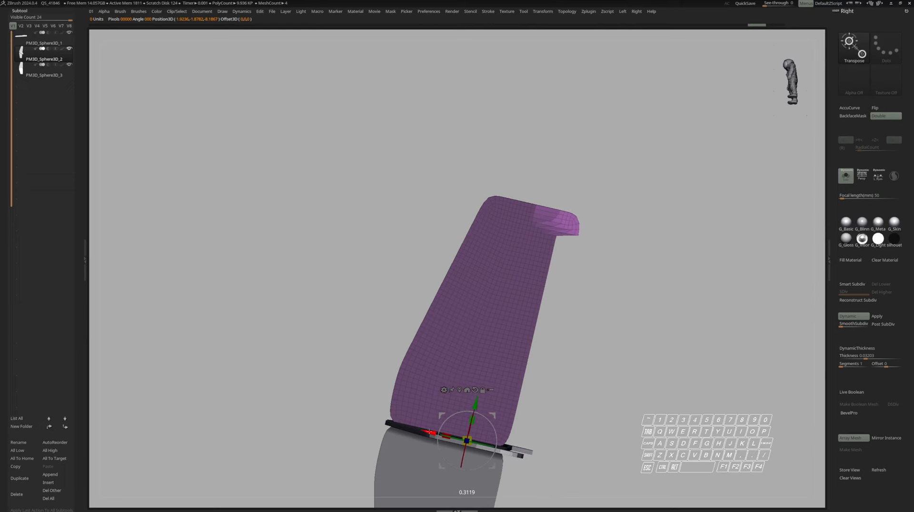
mouse_move(542, 419)
ctrl+right_down()
mouse_move(553, 353)
mouse_move(593, 245)
mouse_move(595, 255)
mouse_move(585, 257)
ctrl+right_up()
click(553, 353)
key(q)
click(583, 245)
key(shift+f)
ctrl+drag(584, 257, 552, 295)
alt+right_drag(598, 235, 611, 210)
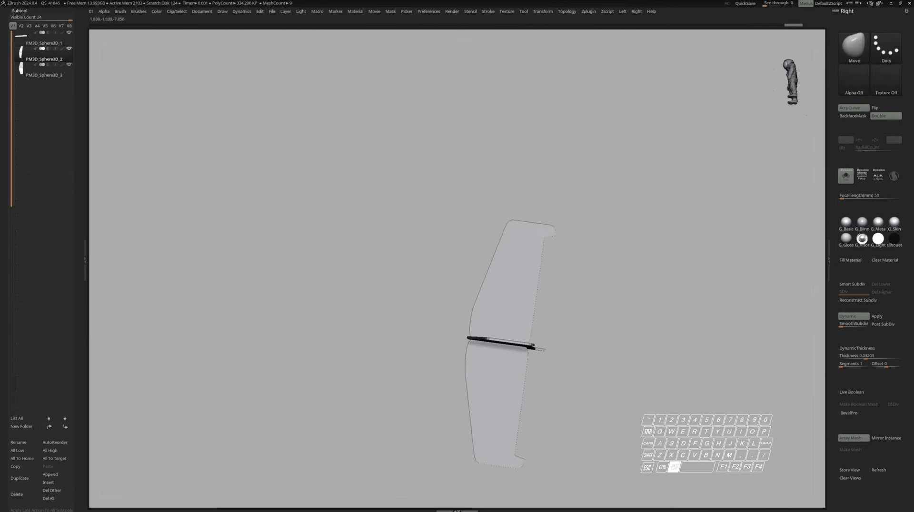
Step: Remesh the reshaped front fin with ZRemesher using the Same polygon count option
ctrl+right_drag(557, 223, 549, 277)
key(shift+f)
key(t)
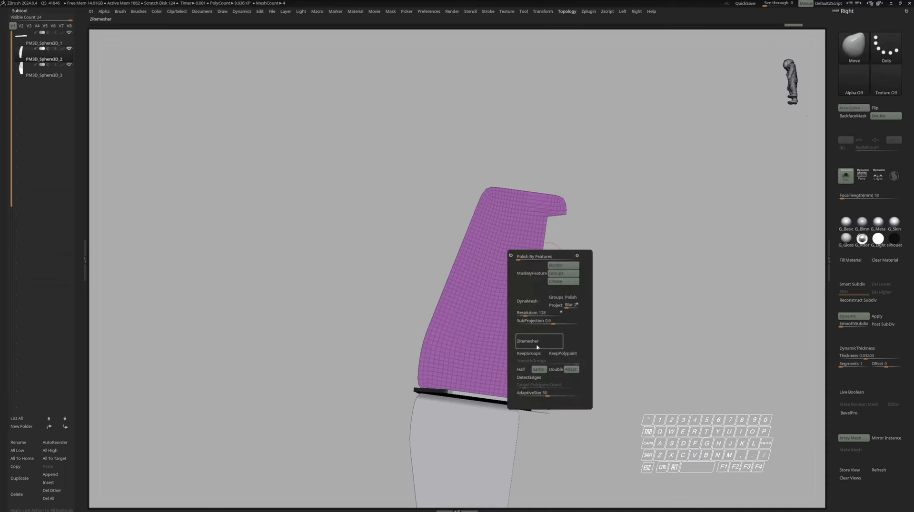
key(shift+f)
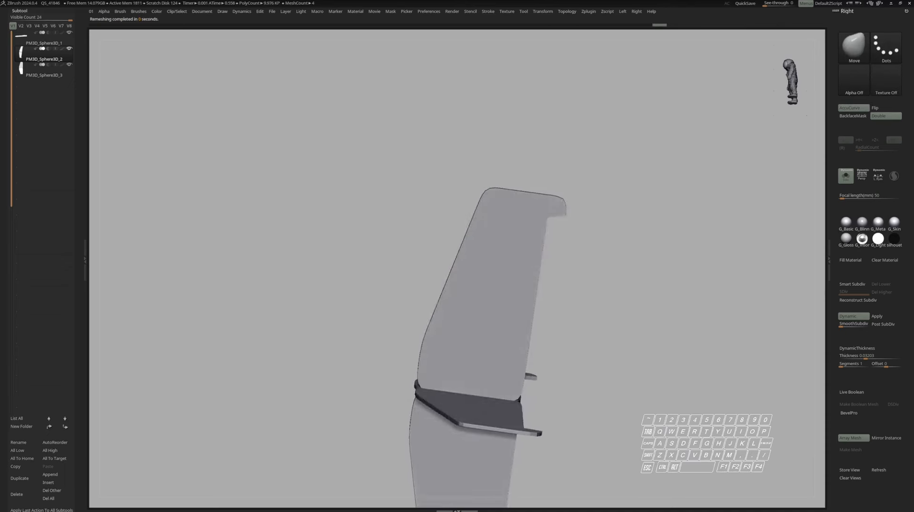
Step: Show the body as transparent and slice a narrow strip along the front fin's leading edge with SliceCurve
right_drag(416, 335, 423, 316)
key(shift+f)
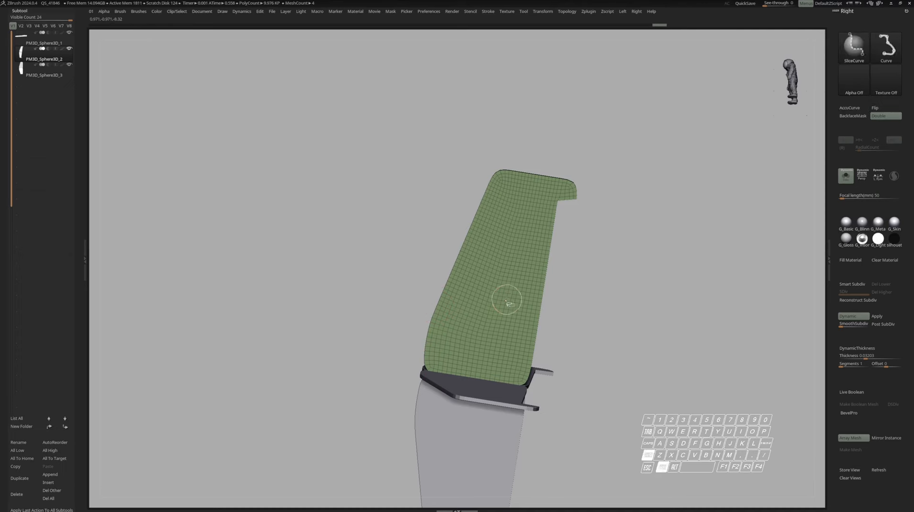
key(alt+t)
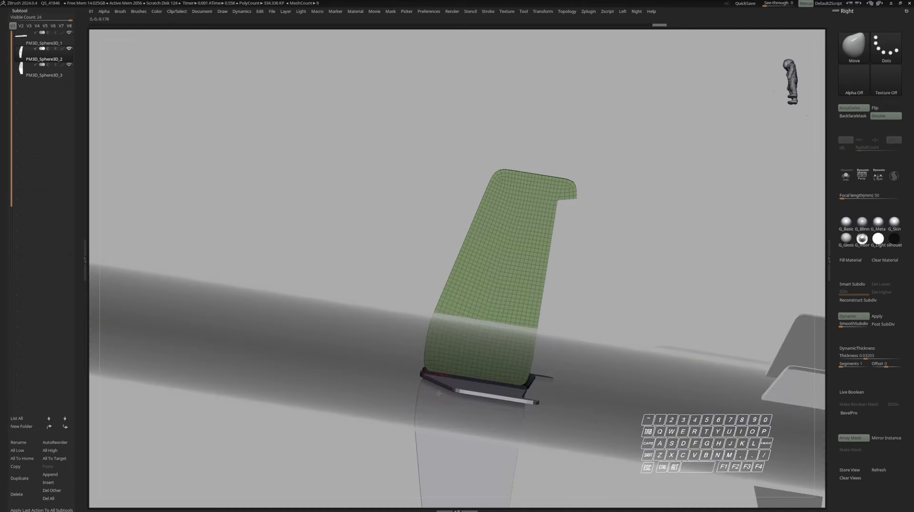
mouse_move(434, 403)
ctrl+shift+mouse_down()
mouse_move(482, 250)
mouse_move(478, 162)
ctrl+shift+mouse_up()
Step: Split the leading-edge strip from the rest of the front fin into a separate subtool
right_drag(508, 209, 519, 231)
key(ctrl+space)
click(496, 232)
ctrl+shift+click(473, 236)
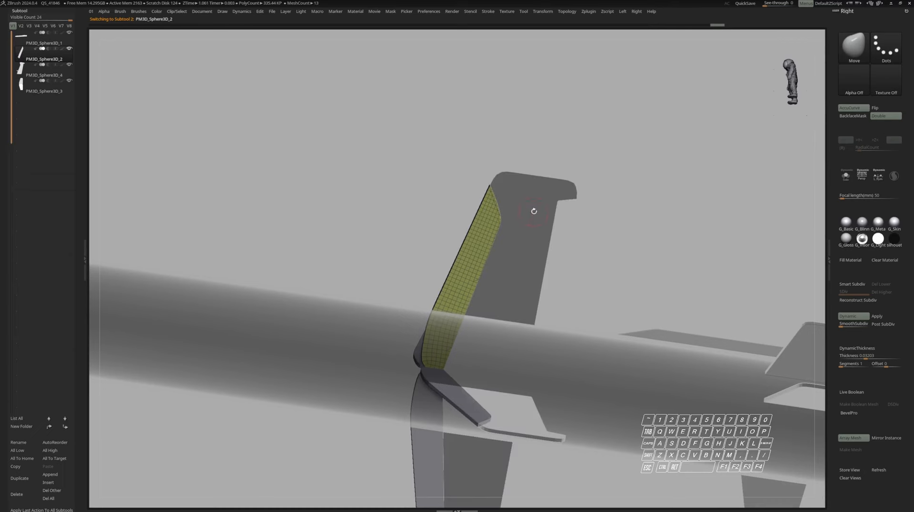
Step: Turn off the body's transparency and reduce the leading-edge strip's Dynamic Thickness to about 0.018
key(alt+t)
key(shift+f)
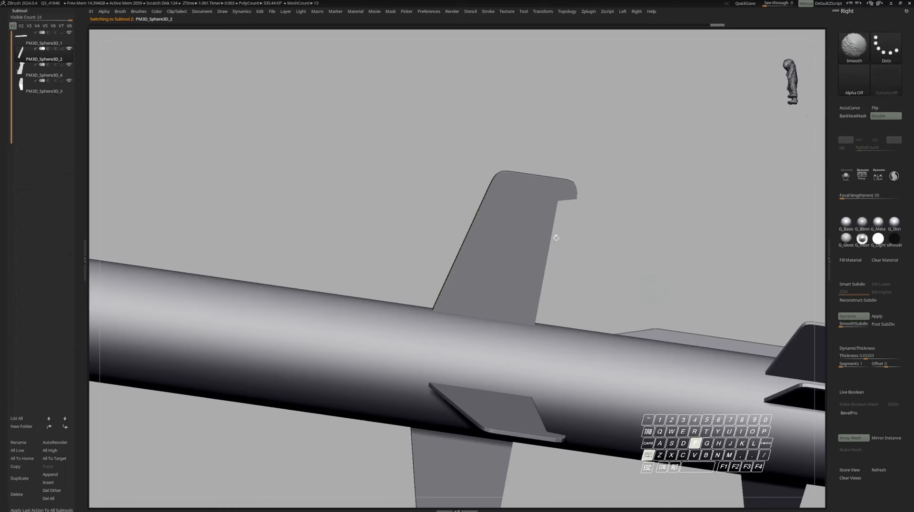
drag(555, 234, 564, 206)
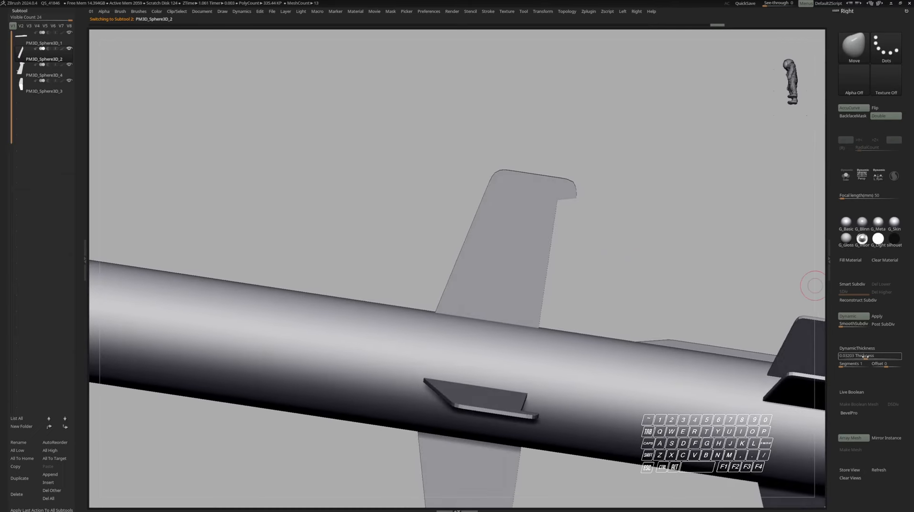
drag(430, 223, 512, 243)
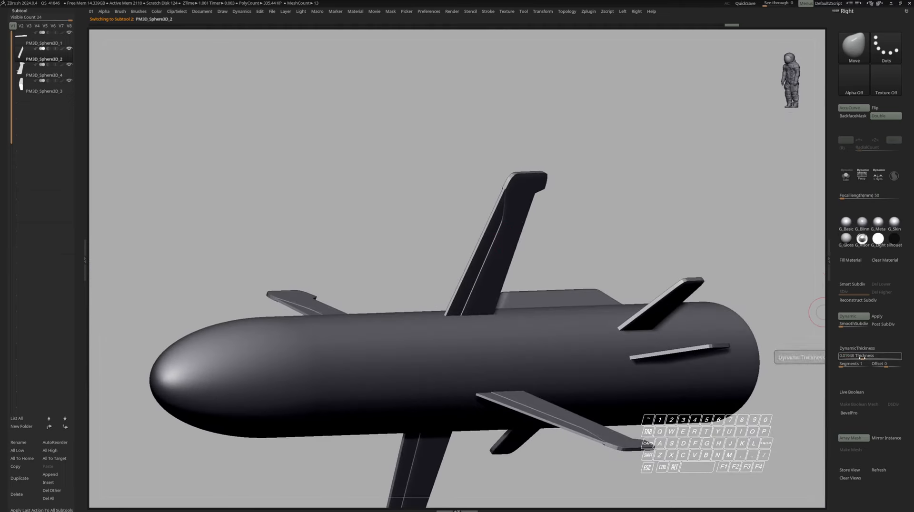
drag(862, 358, 861, 357)
Step: Isolate the leading-edge strip, remesh it with ZRemesher, and show the other parts again
key(alt+s)
ctrl+right_drag(586, 214, 519, 217)
key(shift+f)
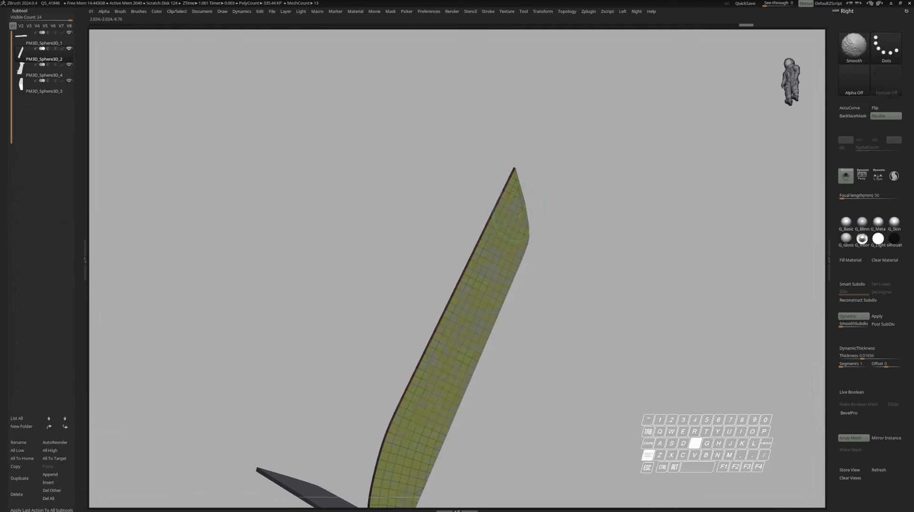
key(shift+d)
key(y)
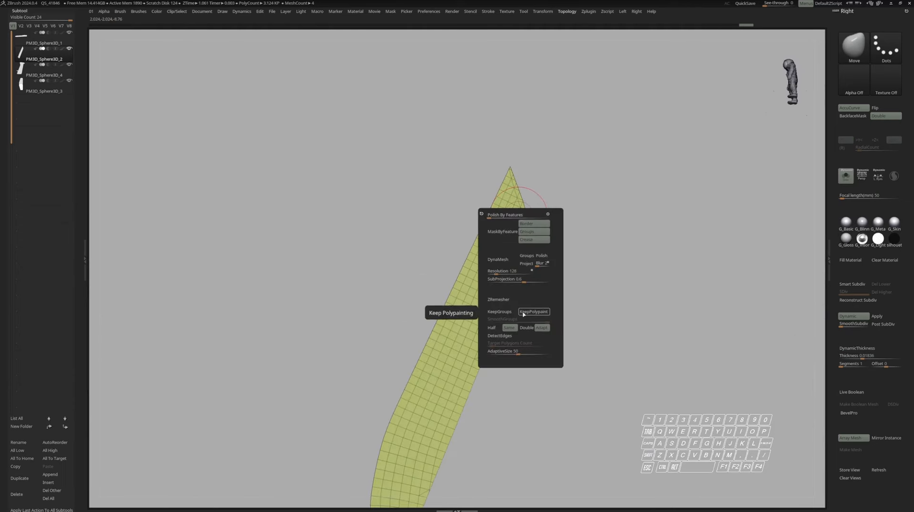
click(498, 300)
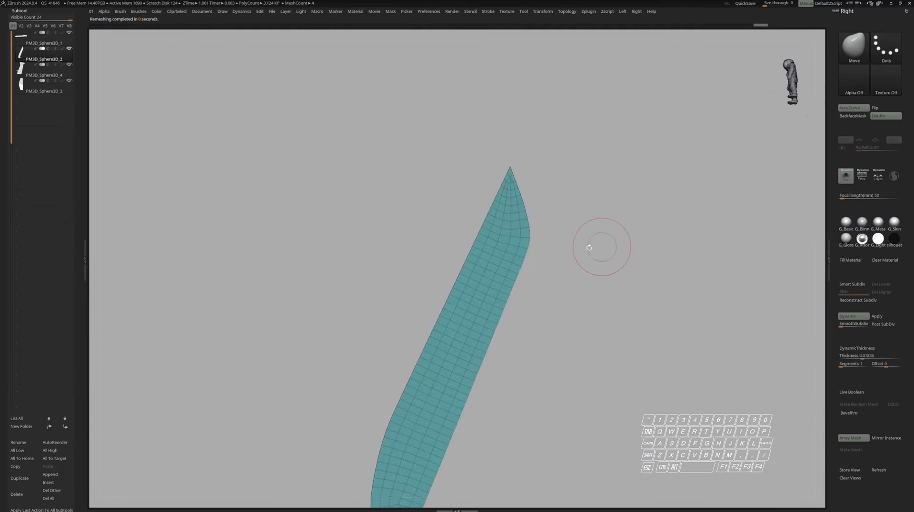
key(w)
key(alt+s)
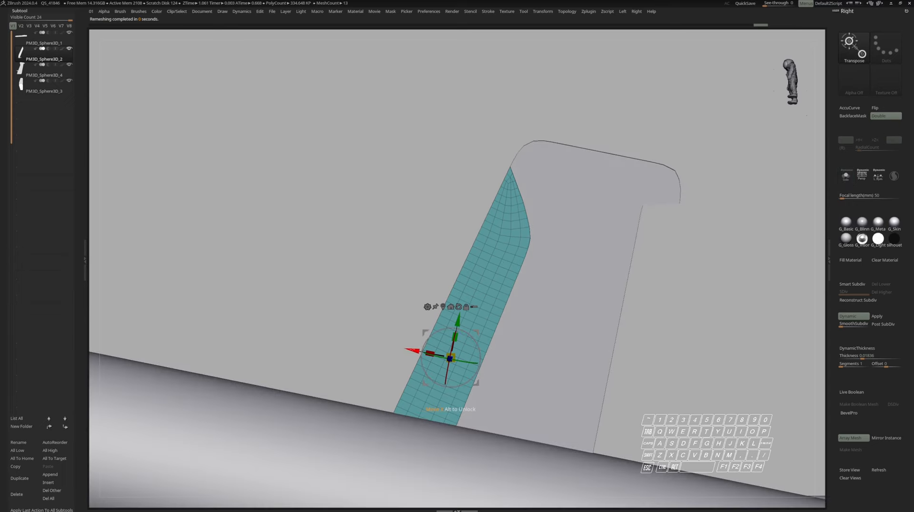
Step: Hide the wireframe and raise the leading-edge strip's SmoothSubdiv to soften its edges, isolating the strip while adjusting it
key(q)
key(shift+f)
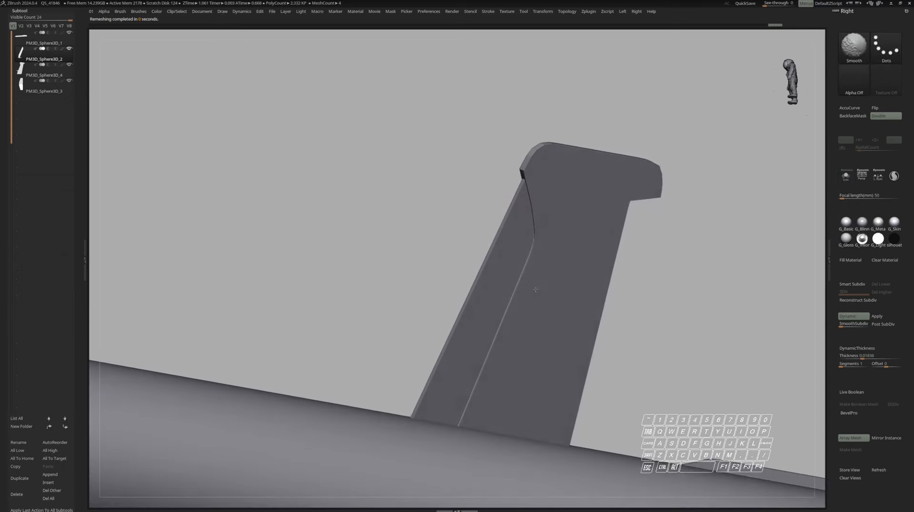
right_drag(535, 289, 563, 276)
key(s)
key(s)
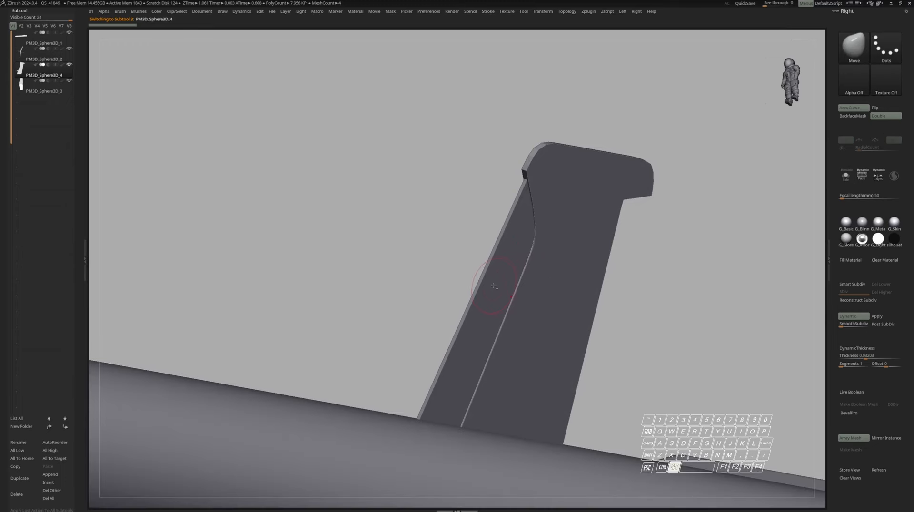
alt+click(500, 281)
key(s)
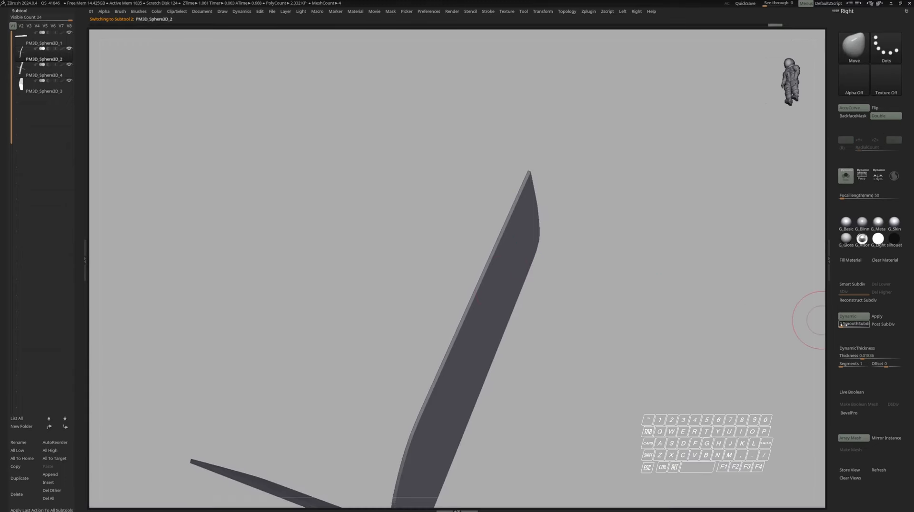
key(s)
Step: Isolate the front fin's main panel and remesh it with ZRemesher
alt+click(576, 248)
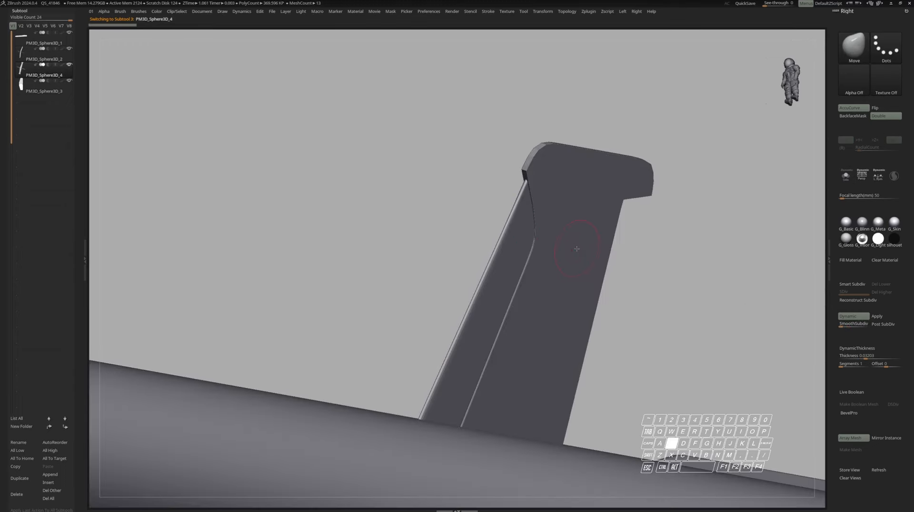
key(s)
key(shift+f)
alt+right_drag(573, 249, 568, 240)
key(y)
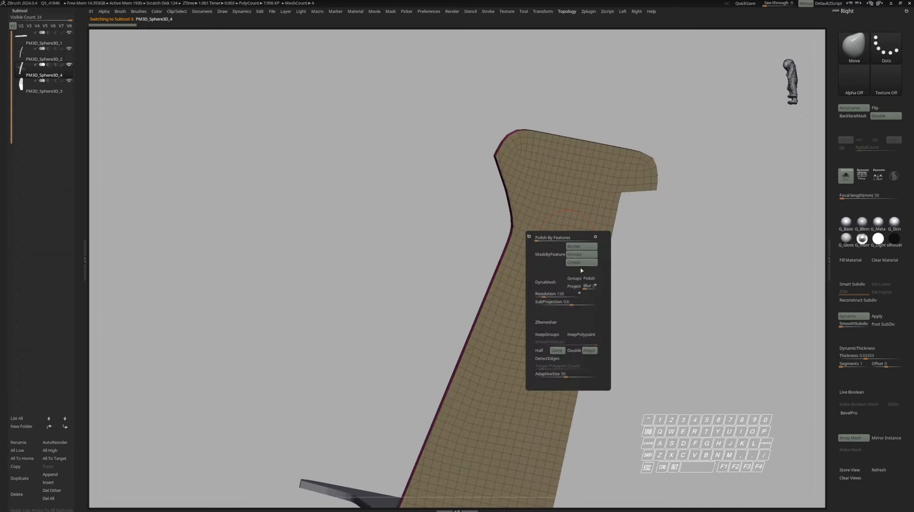
click(551, 323)
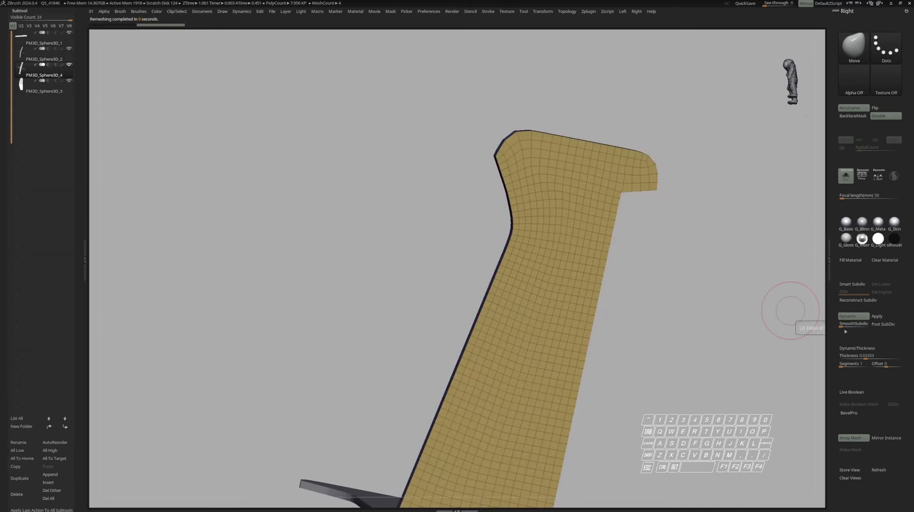
key(shift+f)
Step: Show the other parts again with the front fin's main panel set to SmoothSubdiv 2
key(s)
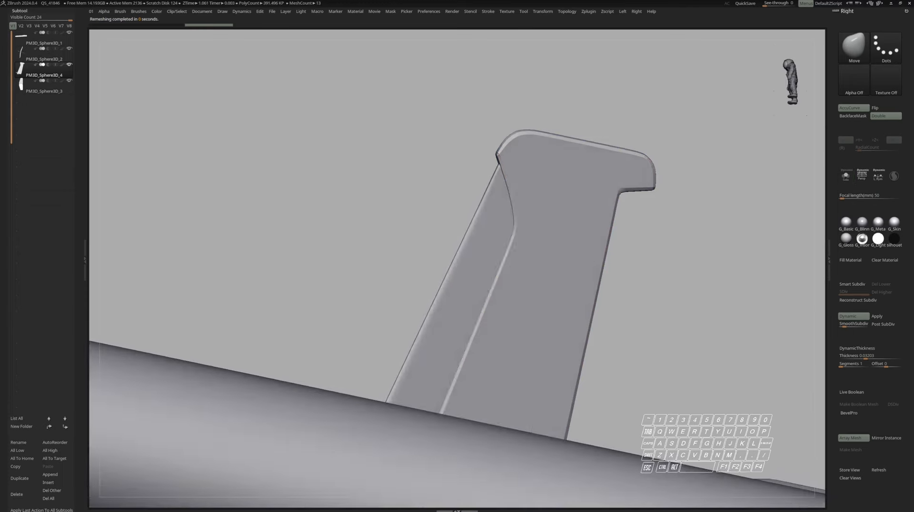
key(w)
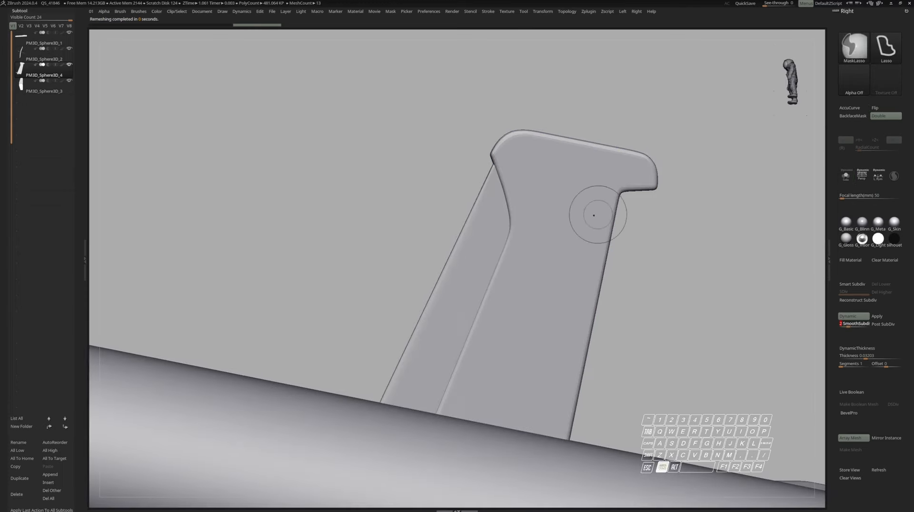
key(s)
right_drag(587, 276, 563, 267)
alt+shift+drag(571, 390, 556, 388)
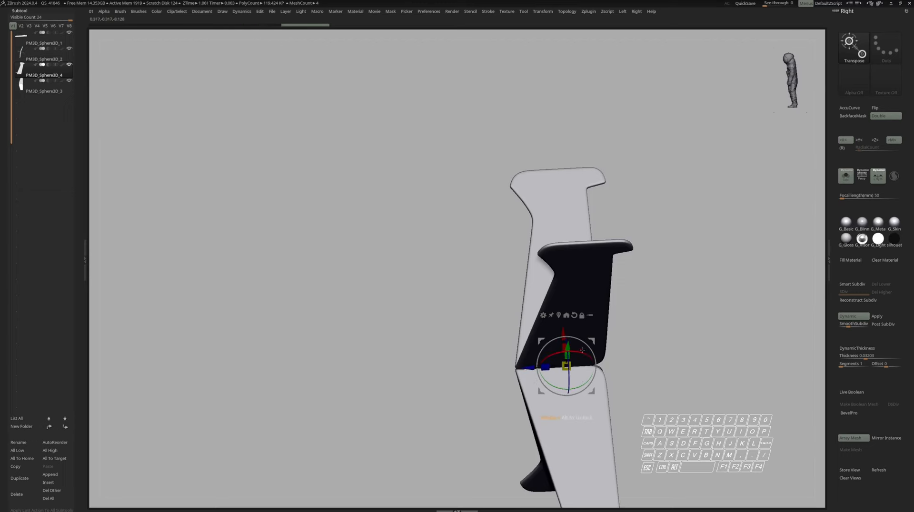
Step: Reshape the isolated front fin with X symmetry on, checking its fit against the body
key(q)
right_drag(581, 350, 595, 281)
key(alt+s)
mouse_move(585, 203)
right_down()
mouse_move(557, 210)
mouse_move(549, 173)
mouse_move(554, 202)
right_up()
key(space)
key(space)
ctrl+right_drag(561, 242, 530, 249)
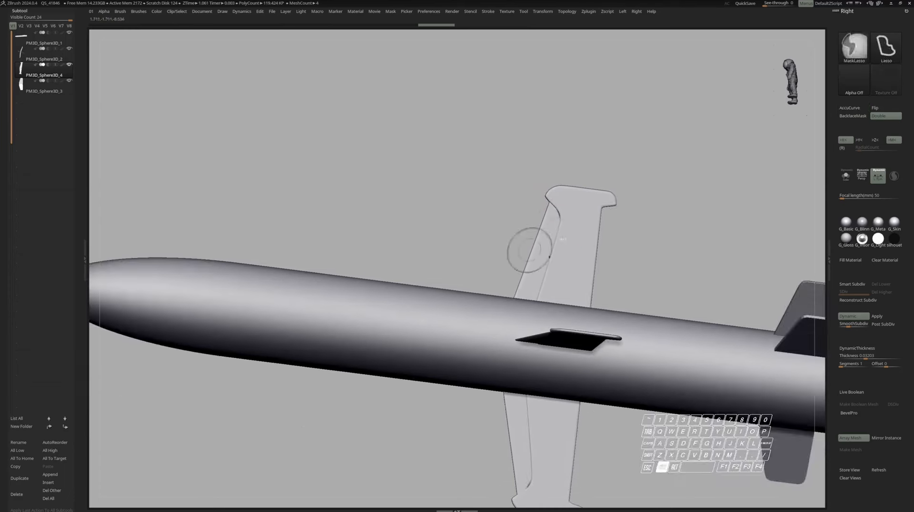
Step: Isolate the leading-edge strip and adjust its lower end to match the front fin
alt+click(551, 234)
click(564, 224)
right_drag(564, 224, 541, 285)
key(w)
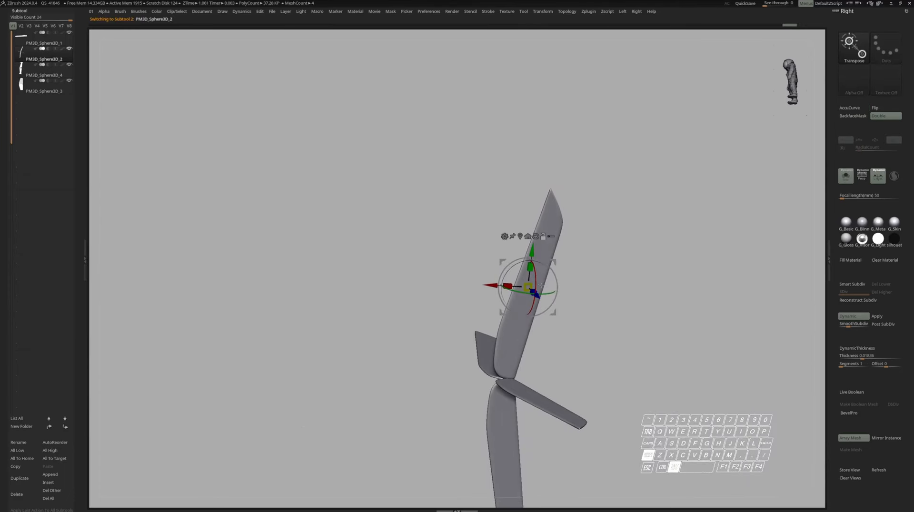
alt+drag(541, 285, 527, 336)
key(q)
key(s)
key(space)
Step: Slide the leading-edge strip slightly toward the tail along the body so it sits against the front fin
right_drag(562, 252, 566, 209)
key(space)
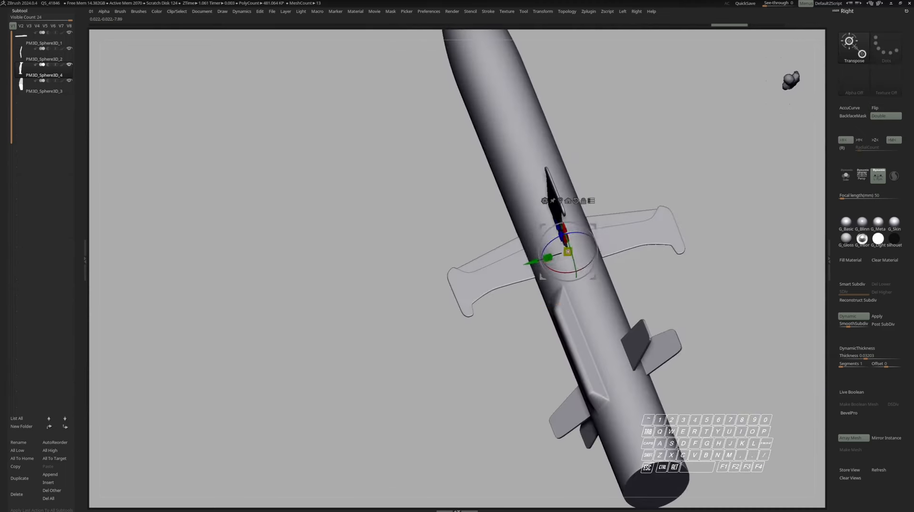
key(ctrl+shift)
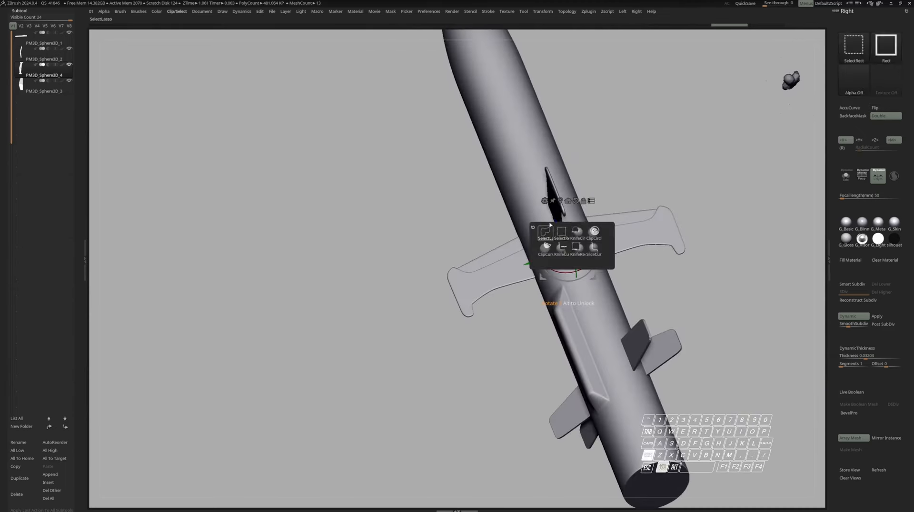
right_drag(505, 334, 523, 265)
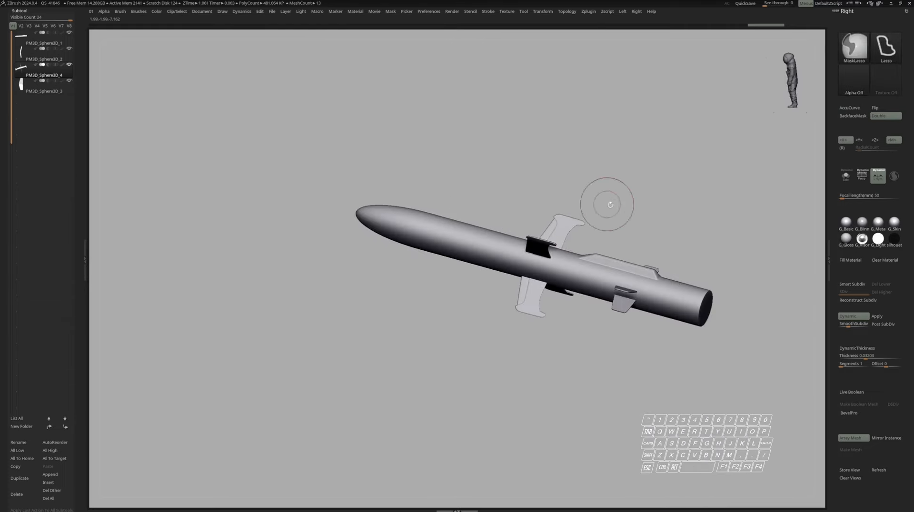
key(alt+s)
key(alt+s)
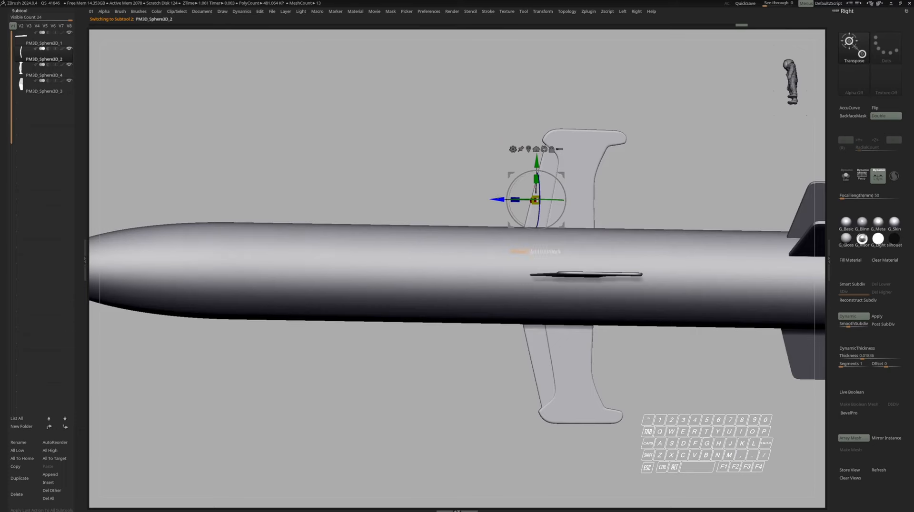
drag(497, 199, 503, 200)
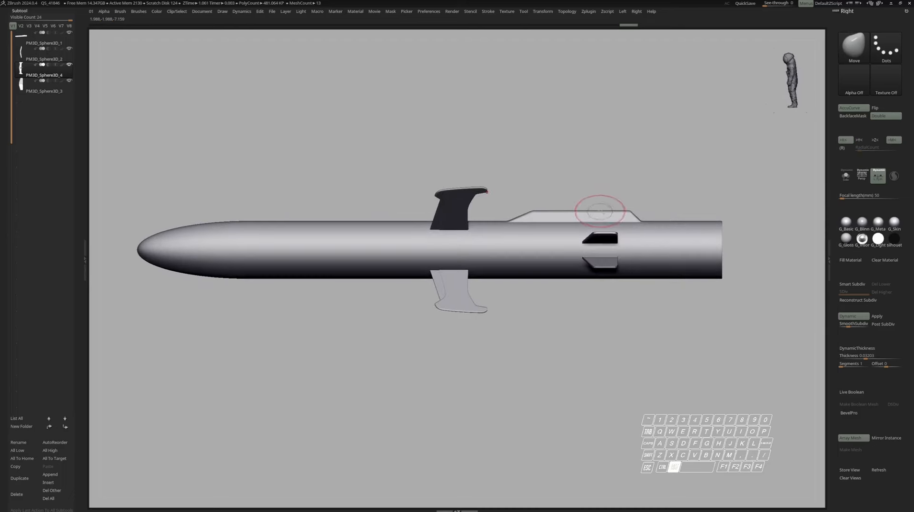
Step: Make the body active, face its rear end, and choose the Cylinder Extended shape of the IMM Primitives brush
alt+click(601, 210)
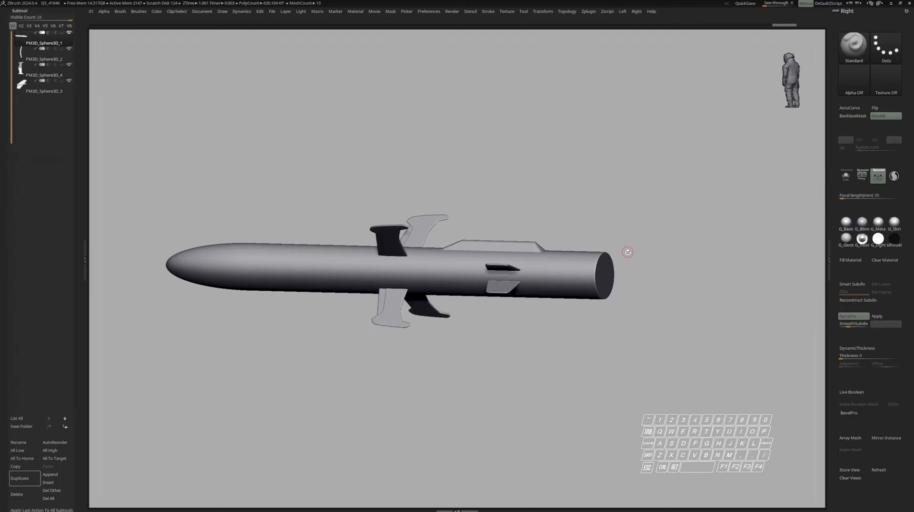
drag(621, 254, 549, 294)
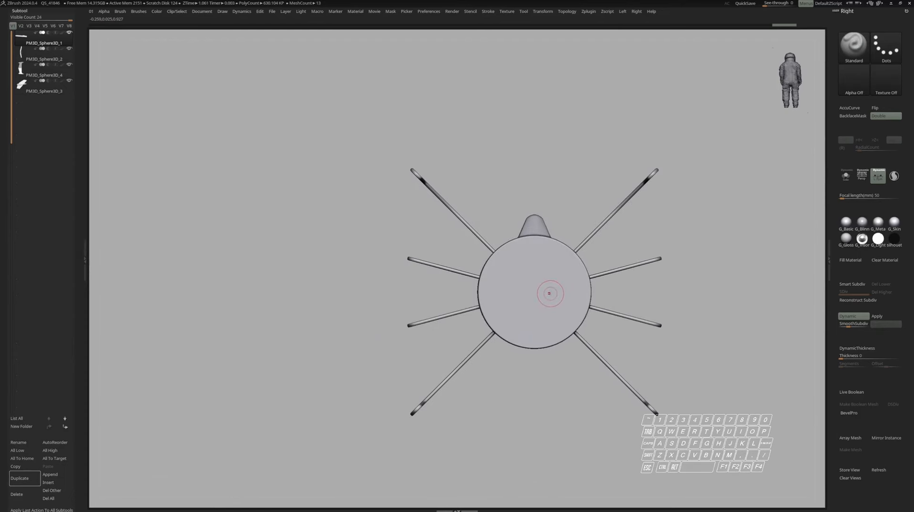
key(b)
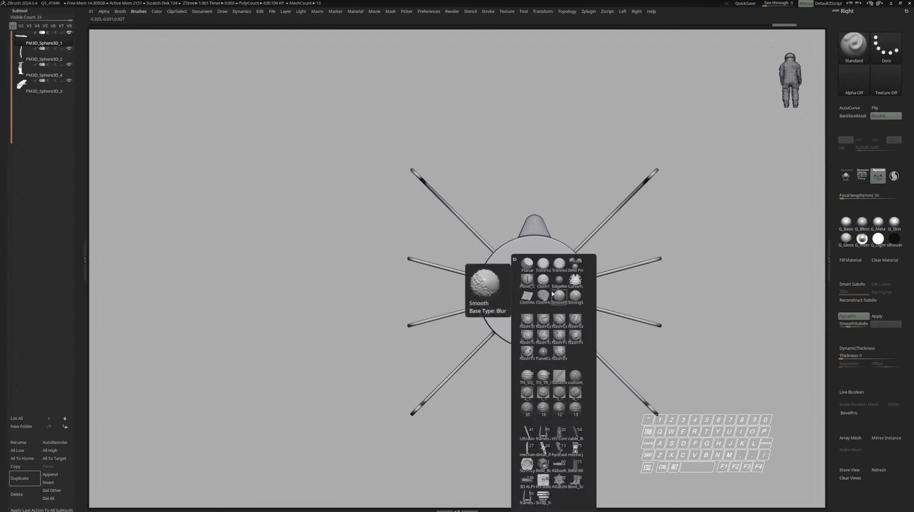
click(575, 265)
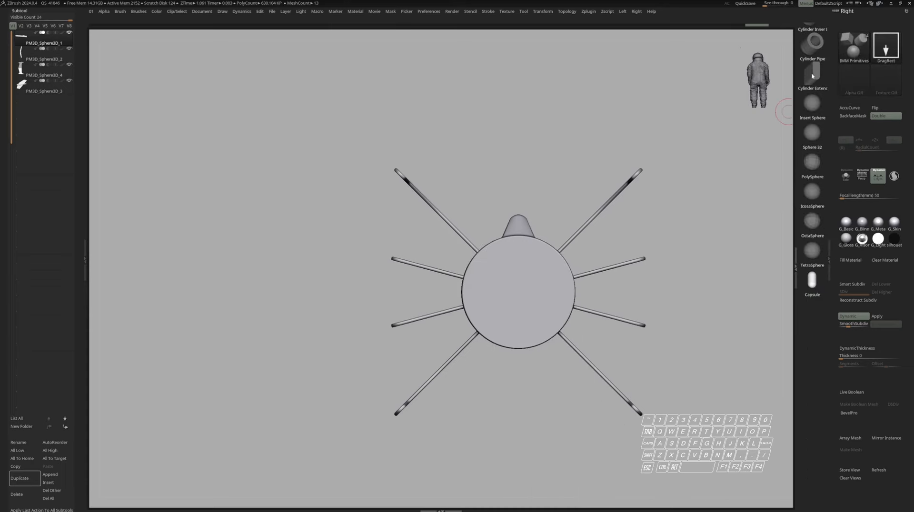
key(f)
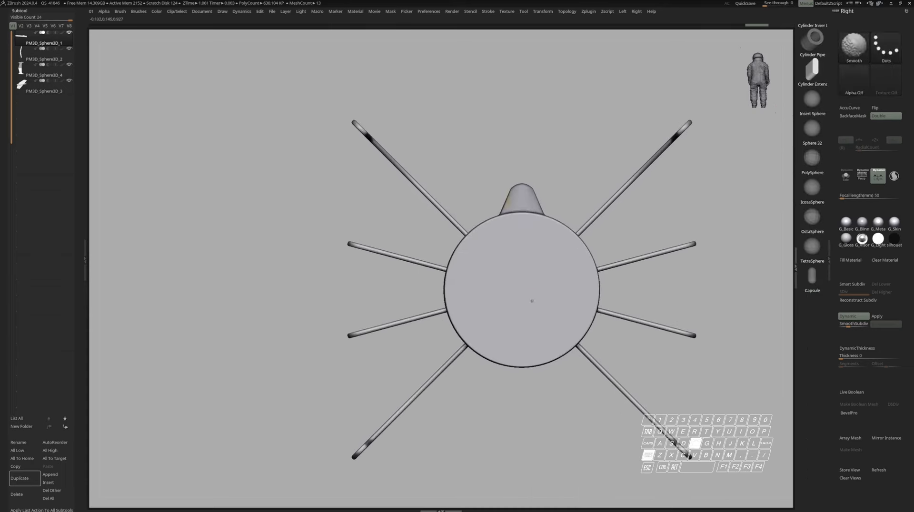
Step: Turn off Dynamic subdivision on the body and insert an extended cylinder centred on its rear face, with the wireframe shown
key(shift+f)
ctrl+right_drag(522, 290, 536, 304)
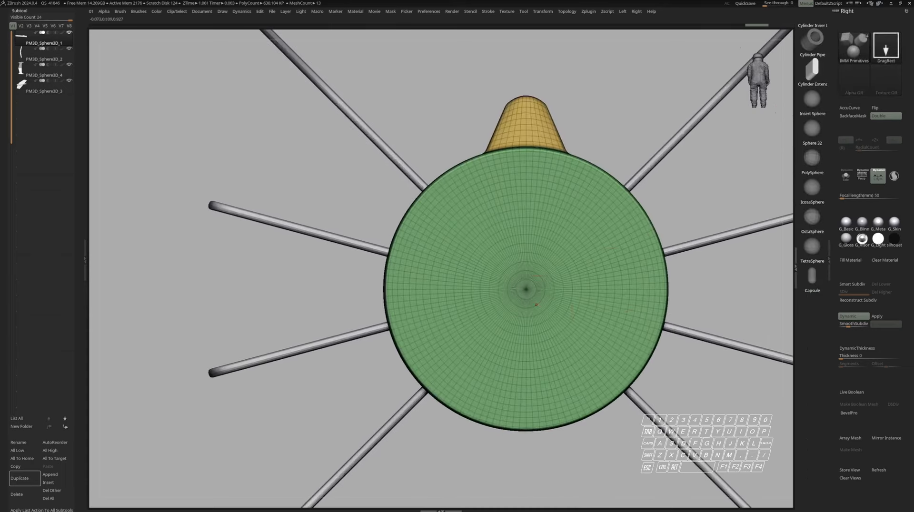
click(852, 316)
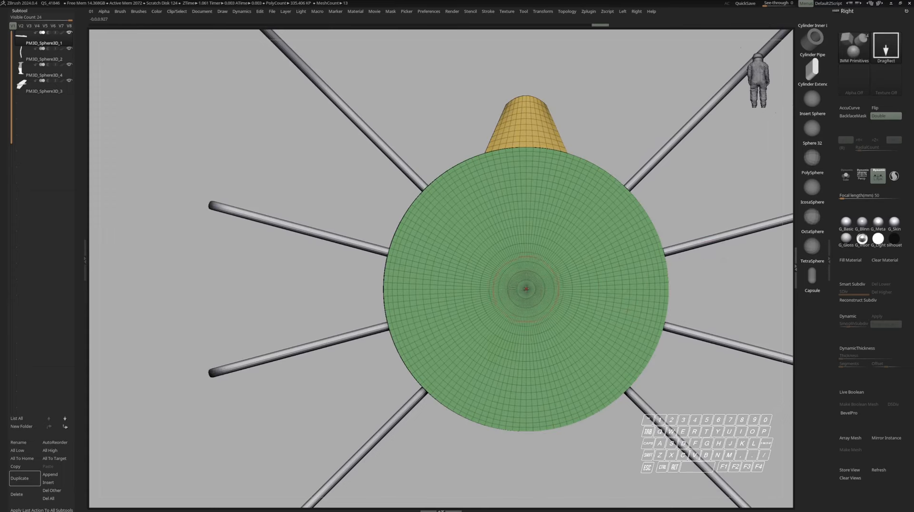
shift+drag(519, 311, 474, 341)
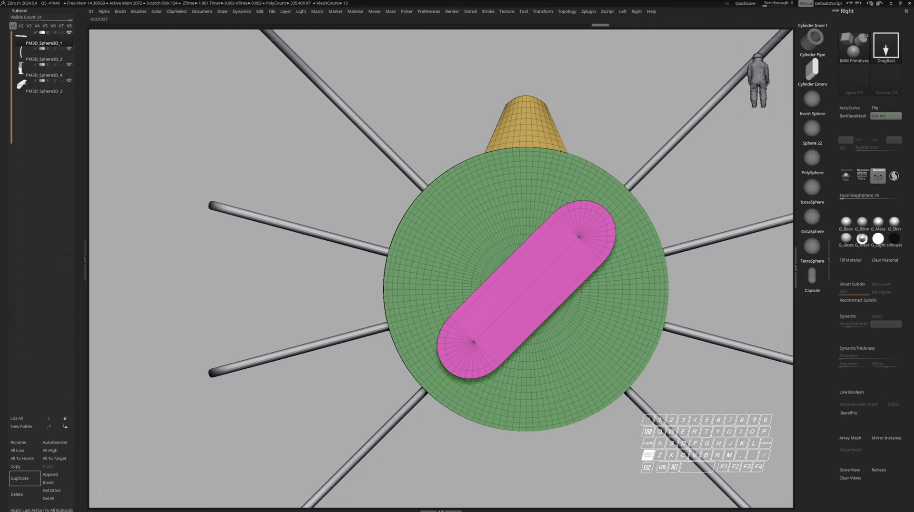
mouse_move(626, 228)
shift+mouse_down()
mouse_move(631, 220)
mouse_move(623, 224)
shift+mouse_up()
mouse_move(607, 246)
ctrl+right_down()
mouse_move(538, 212)
mouse_move(603, 251)
ctrl+right_up()
Step: Invert the mask and split the inserted extended cylinder from the body into its own subtool
key(ctrl)
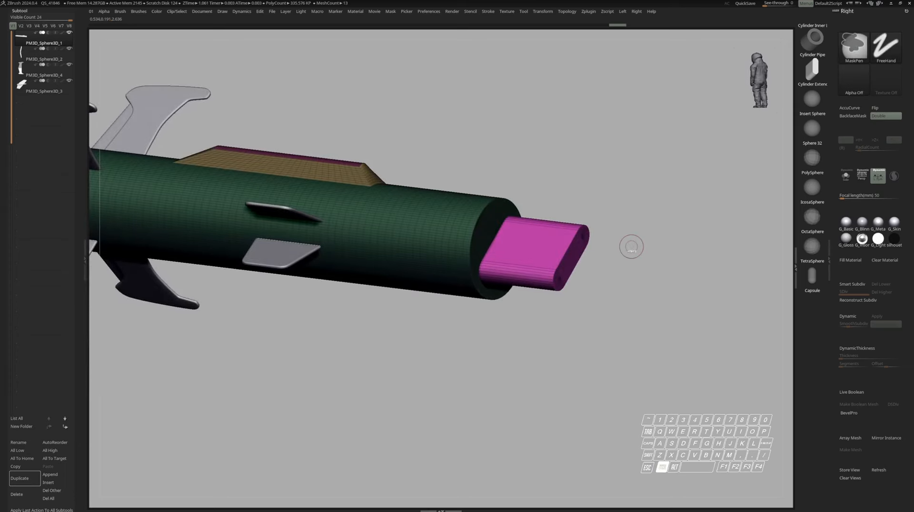
ctrl+click(628, 250)
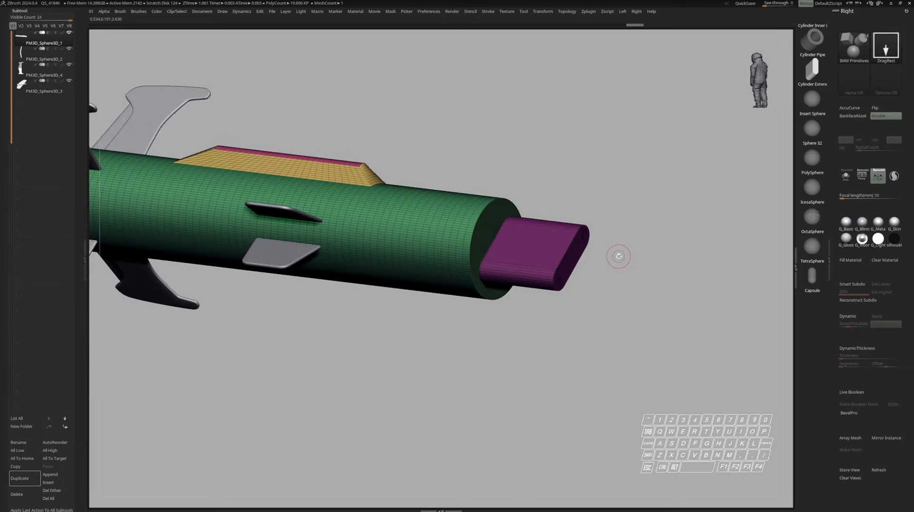
mouse_move(625, 267)
right_down()
mouse_move(591, 262)
mouse_move(641, 263)
right_up()
alt+right_drag(641, 263, 591, 283)
Step: Rotate the extended cylinder so its long side lies horizontally across the body's rear face
key(w)
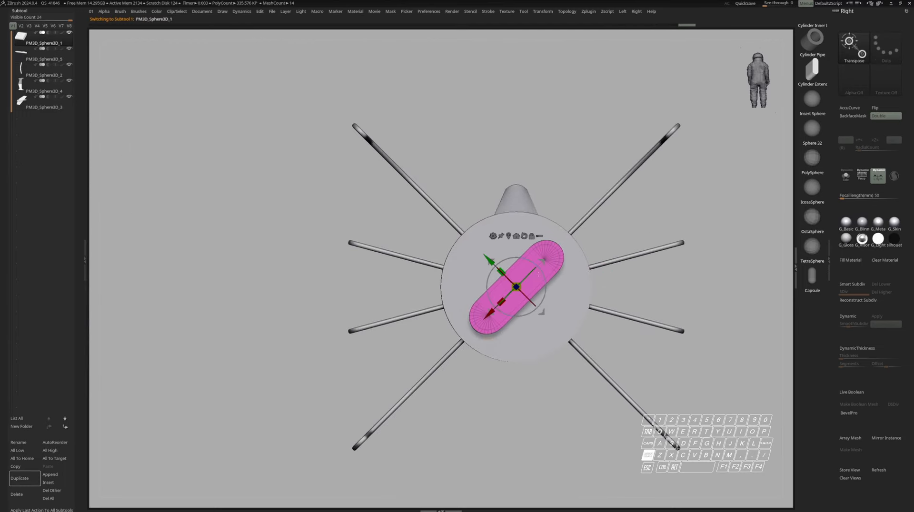
drag(543, 260, 555, 287)
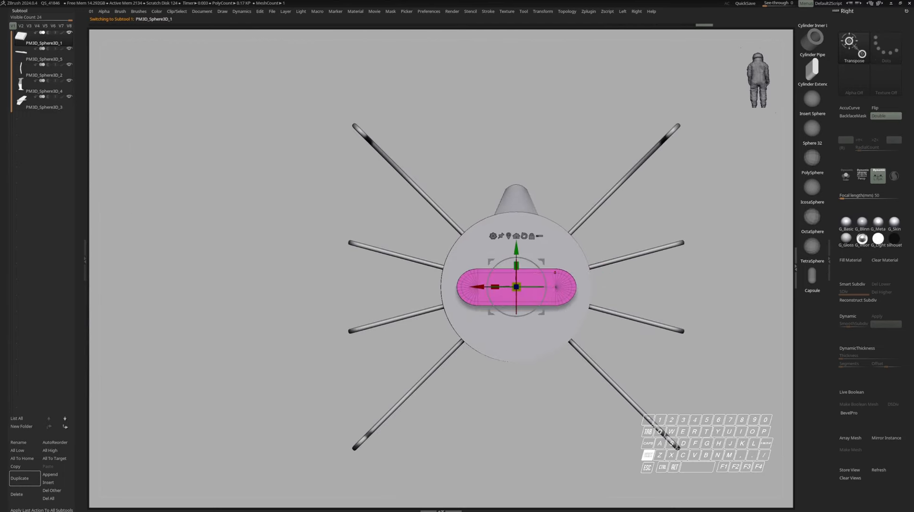
mouse_move(554, 273)
right_down()
mouse_move(583, 282)
mouse_move(566, 277)
right_up()
ctrl+right_drag(566, 276, 618, 291)
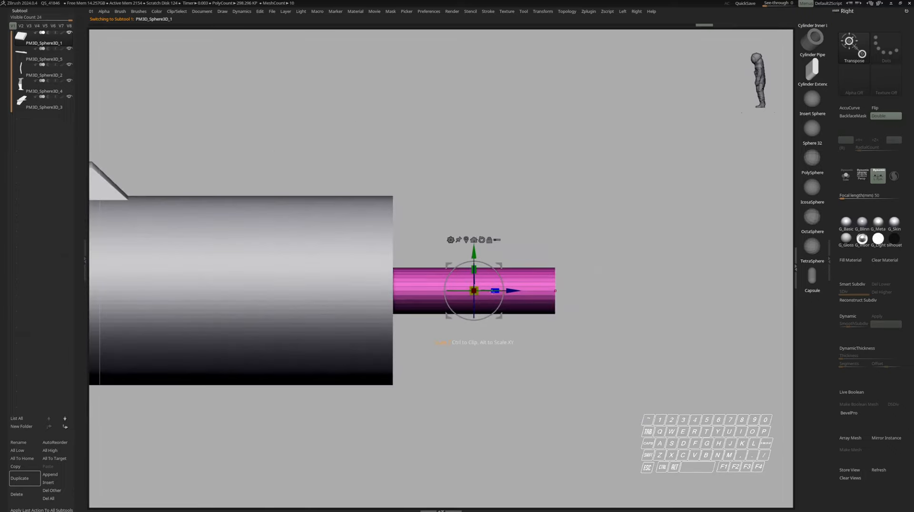
Step: Move the extended cylinder forward into the body's rear end and raise it above the centre
drag(515, 291, 403, 290)
right_drag(585, 281, 551, 268)
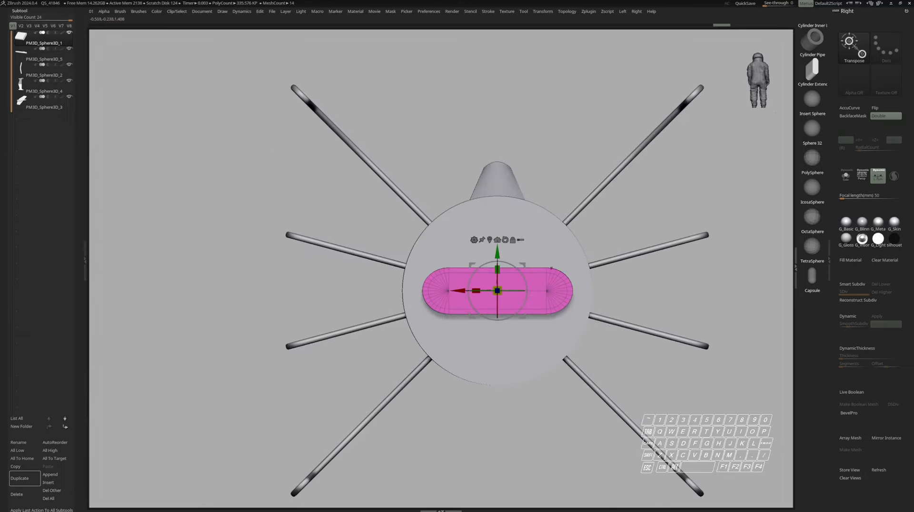
mouse_move(497, 252)
mouse_down()
mouse_move(496, 201)
mouse_move(497, 217)
mouse_up()
key(q)
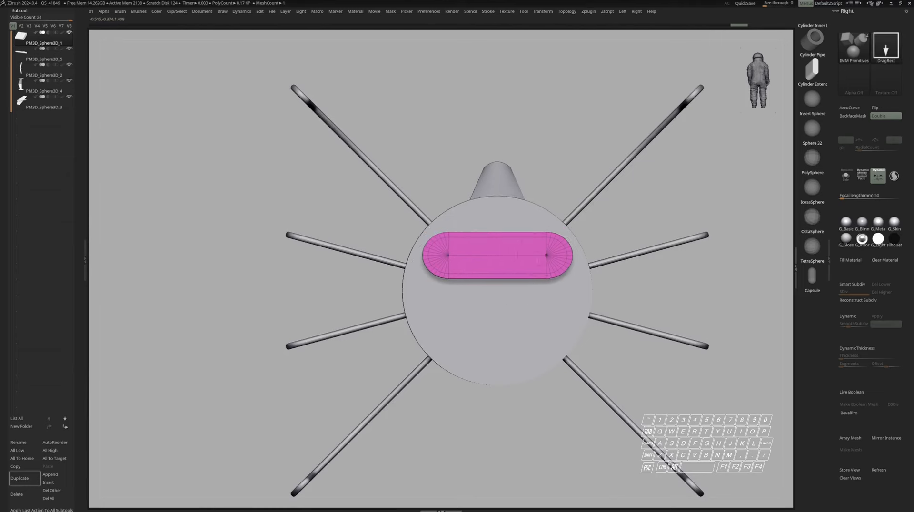
Step: Isolate the extended cylinder and hide the polygons of its upper half
key(3)
click(525, 267)
key(s)
ctrl+right_drag(519, 272, 517, 299)
ctrl+alt+shift+drag(344, 340, 673, 238)
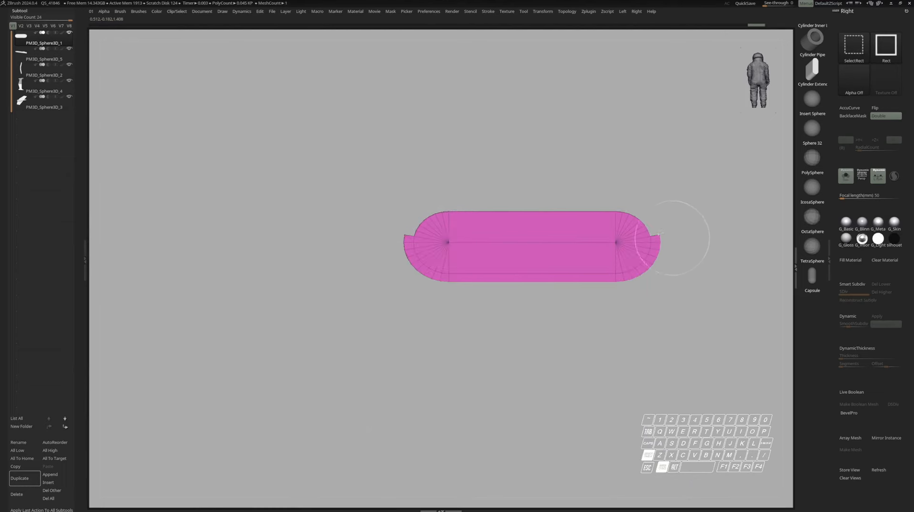
mouse_move(388, 202)
ctrl+alt+shift+mouse_down()
mouse_move(574, 209)
mouse_move(678, 235)
ctrl+alt+shift+mouse_up()
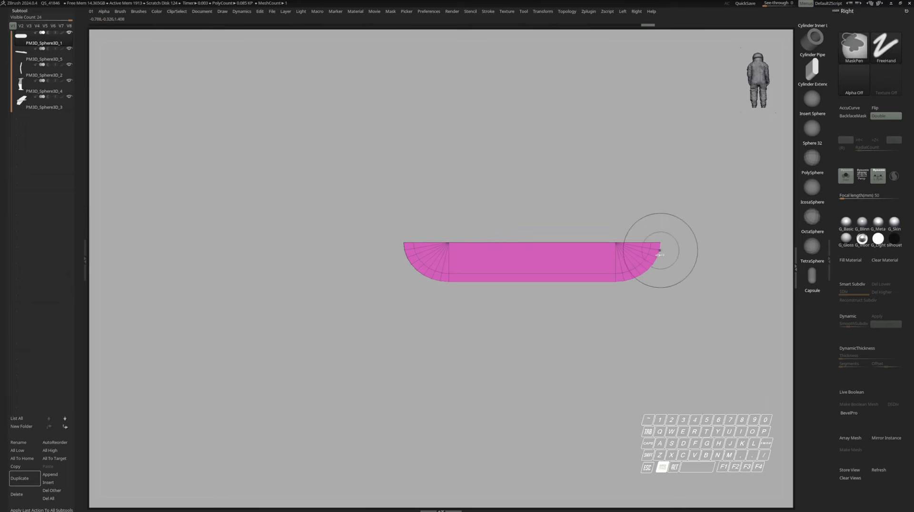
Step: Assign a new polygroup to the visible lower half of the extended cylinder
key(ctrl+w)
right_drag(614, 257, 628, 271)
alt+right_drag(628, 270, 585, 266)
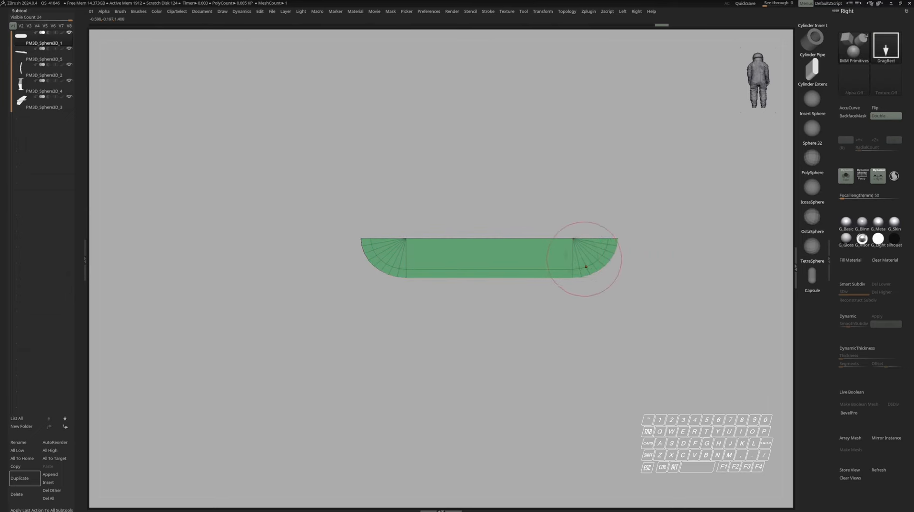
key(ctrl)
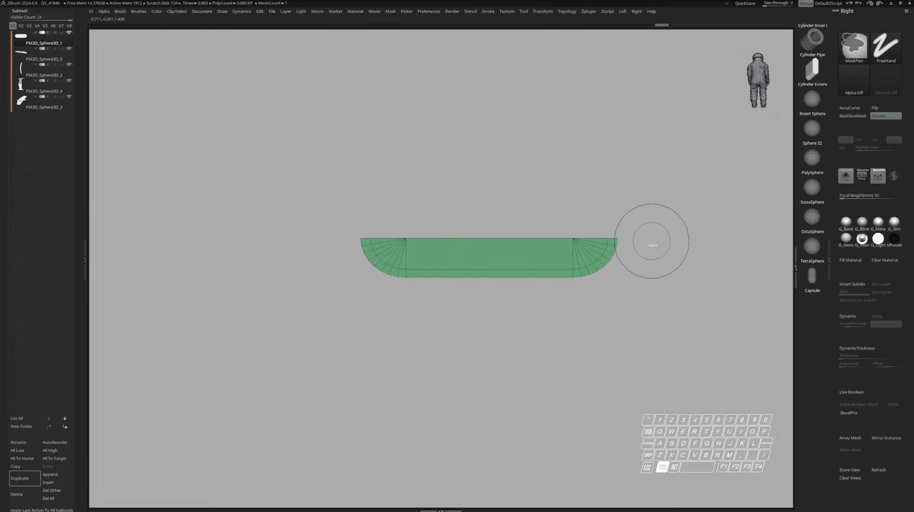
Step: Reveal the whole extended cylinder and extrude its lower half downward to form a taller block with rounded corners
ctrl+shift+click(647, 238)
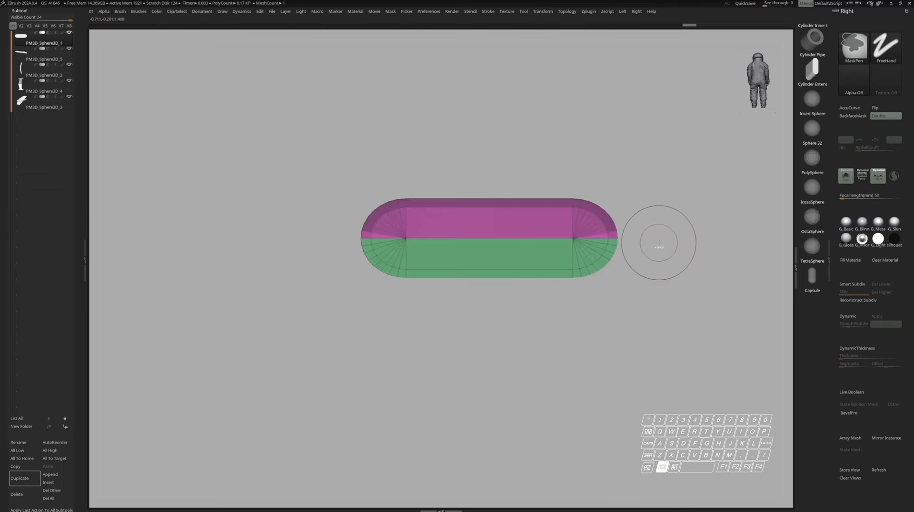
key(w)
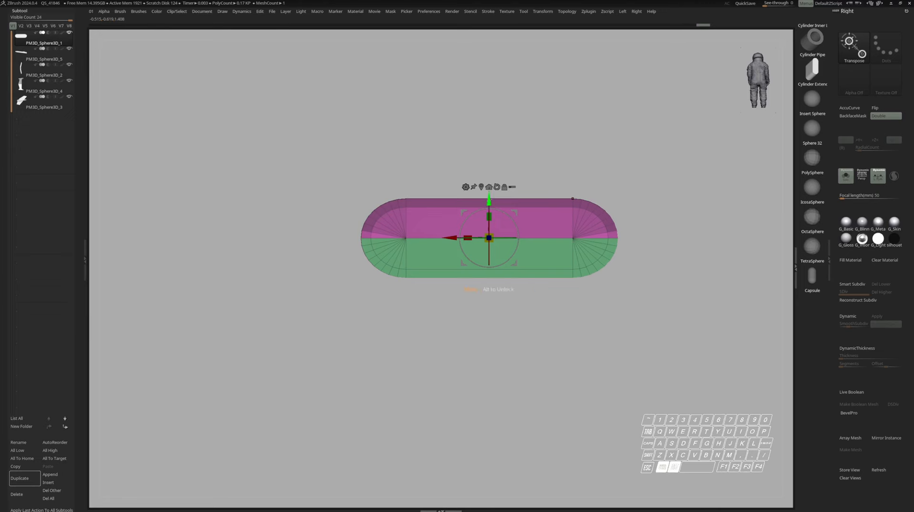
ctrl+alt+drag(490, 199, 488, 305)
key(q)
key(alt+s)
key(w)
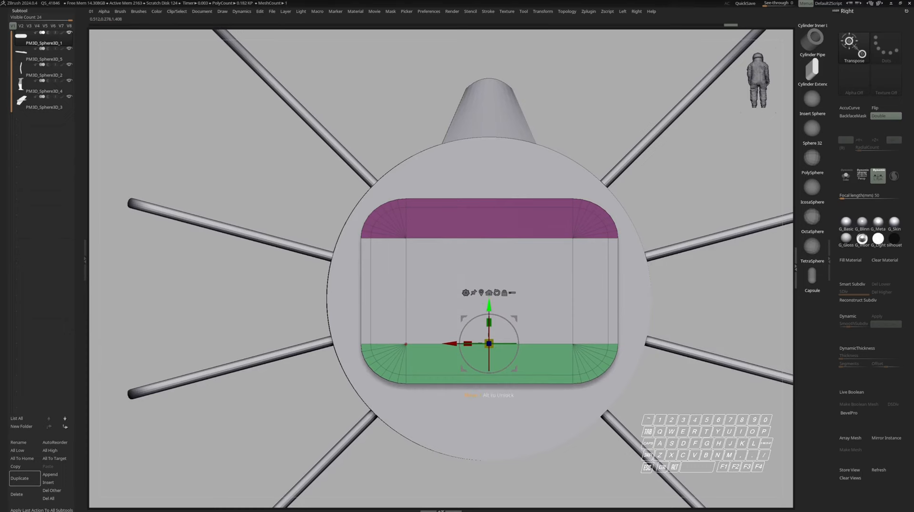
Step: Centre the gizmo on the isolated rounded block and align the block to the world axis, centred on the body
key(q)
key(alt+s)
key(w)
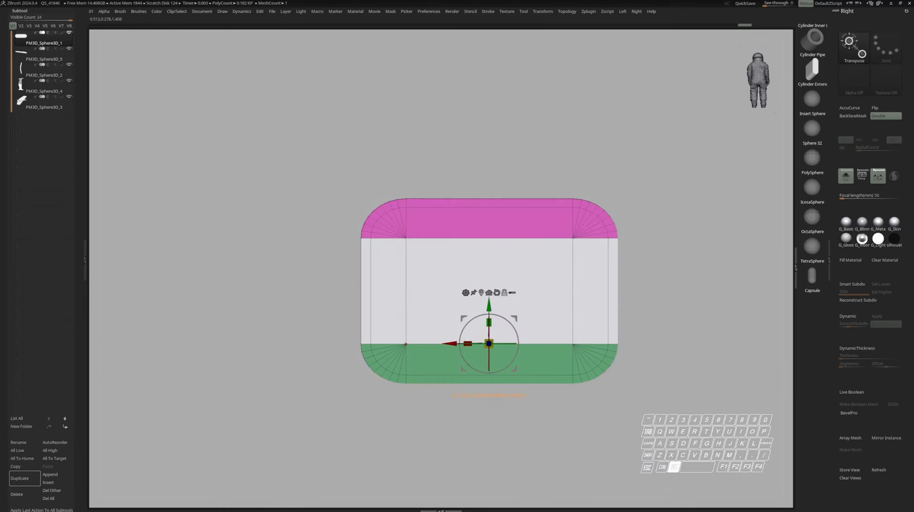
alt+click(481, 293)
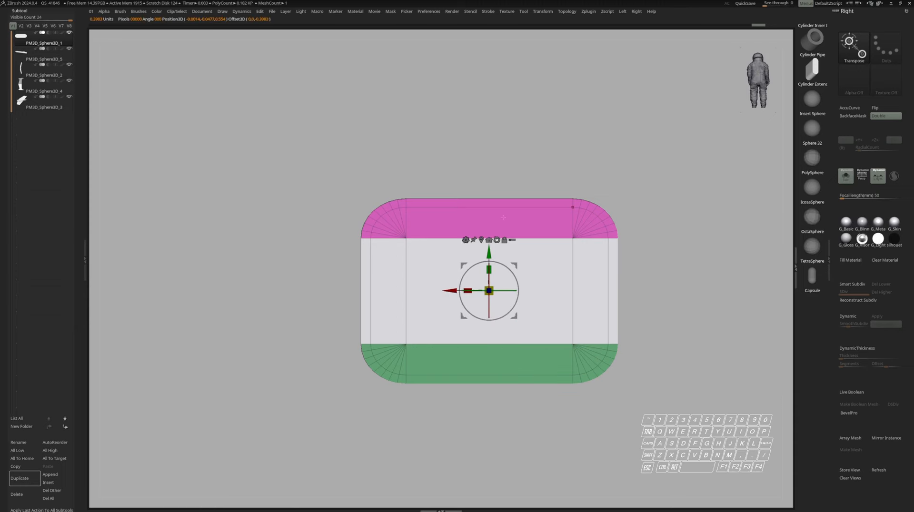
mouse_move(503, 218)
right_down()
mouse_move(548, 234)
mouse_move(509, 229)
right_up()
key(alt+s)
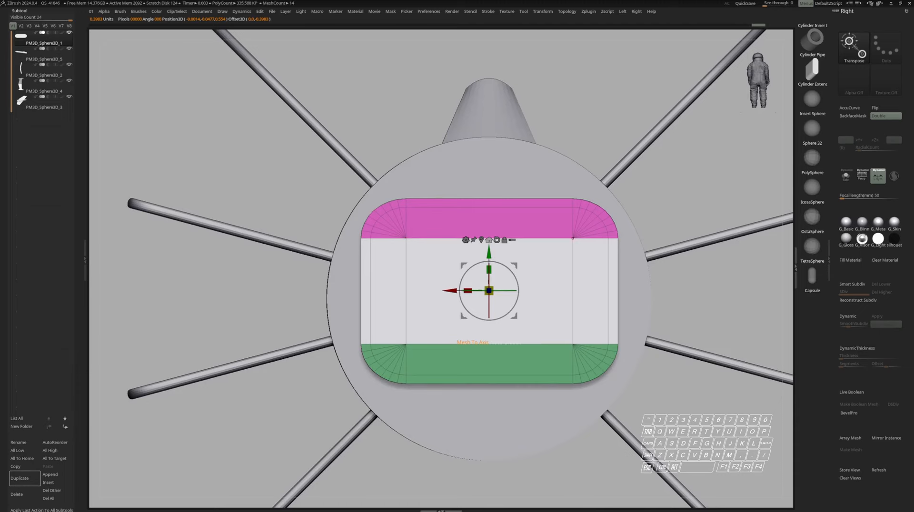
click(489, 240)
key(alt+s)
Step: Slide the rounded block backward along the body's axis so it protrudes from the rear face
ctrl+right_drag(572, 246, 286, 246)
right_drag(285, 246, 354, 246)
key(alt+s)
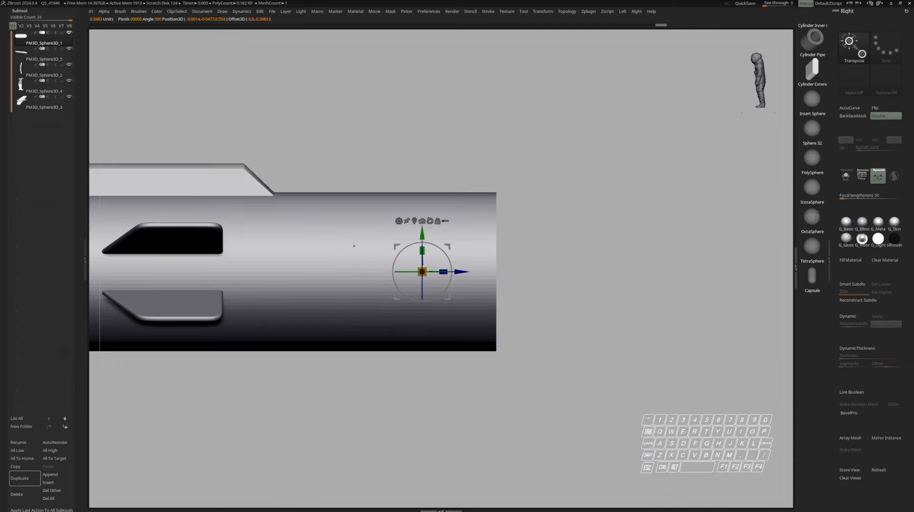
drag(459, 272, 496, 272)
right_drag(495, 271, 362, 272)
alt+right_drag(566, 297, 518, 271)
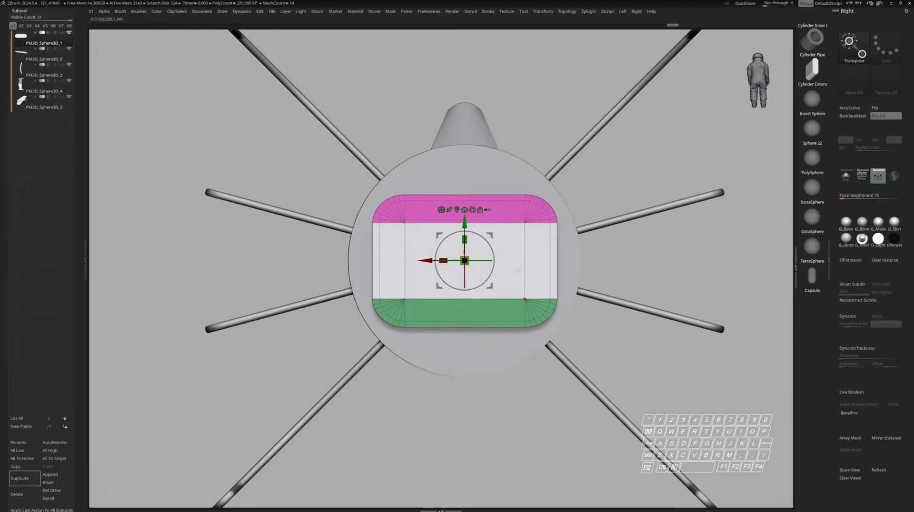
mouse_move(486, 239)
right_down()
mouse_move(537, 242)
mouse_move(466, 255)
mouse_move(440, 247)
right_up()
Step: Assign the entire rounded block to a single polygroup
key(q)
key(ctrl+w)
key(shift+s)
mouse_move(440, 246)
ctrl+right_down()
mouse_move(480, 267)
mouse_move(538, 273)
ctrl+right_up()
mouse_move(538, 274)
shift+right_down()
mouse_move(480, 280)
mouse_move(508, 315)
shift+right_up()
Step: With ZModeler, mark the polygons inside the narrow rim on the block's rear face as a separate polygroup
key(b)
key(z)
key(m)
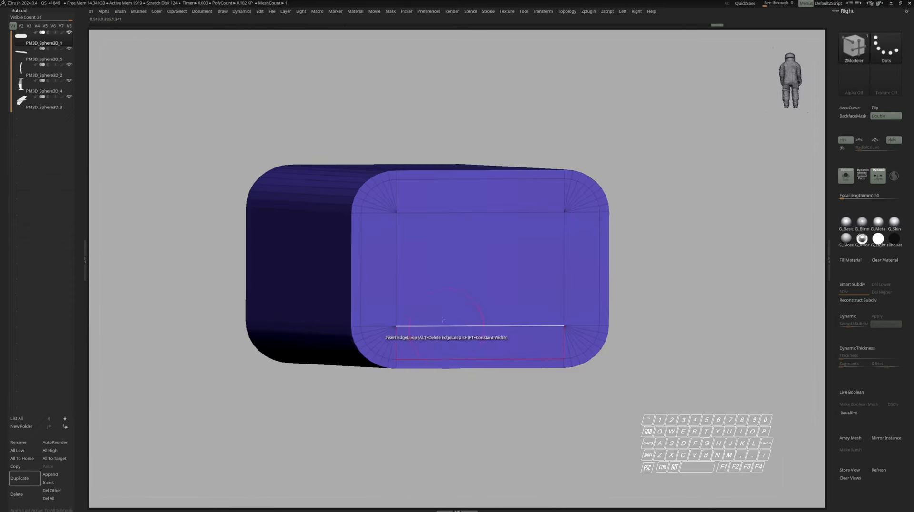
alt+click(440, 340)
mouse_move(374, 333)
alt+mouse_down()
mouse_move(377, 228)
mouse_move(423, 198)
mouse_move(454, 261)
alt+mouse_up()
right_drag(454, 260, 528, 269)
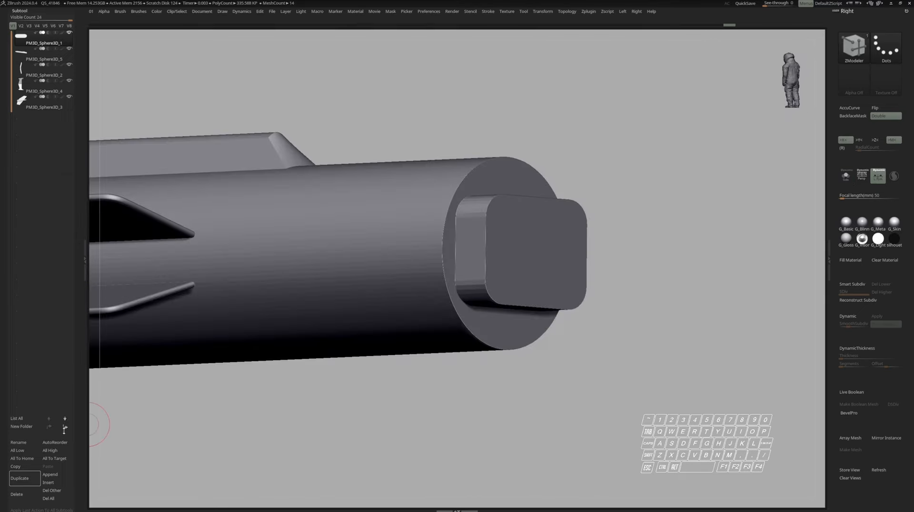
Step: Reorder the subtools so the body and the rounded block come last, with the body directly above the block
shift+click(66, 429)
key(b)
key(z)
key(m)
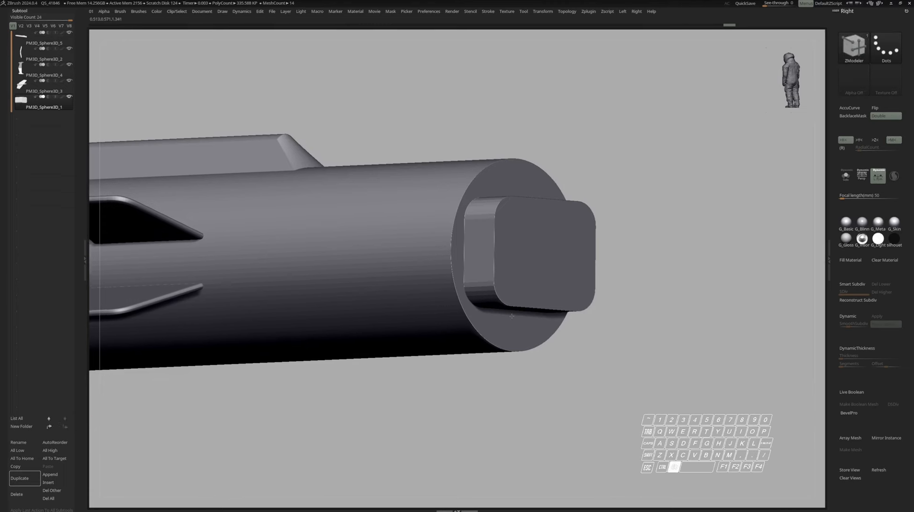
alt+right_drag(246, 136, 261, 154)
click(23, 40)
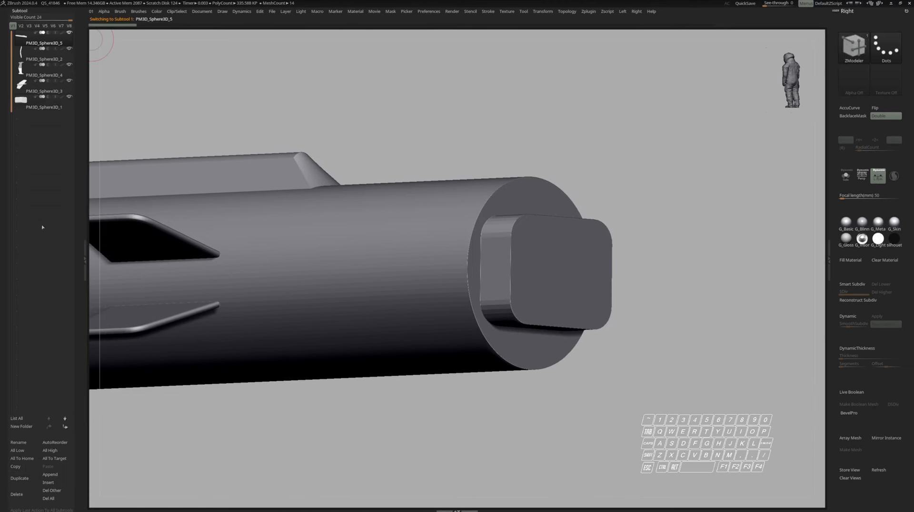
shift+click(67, 427)
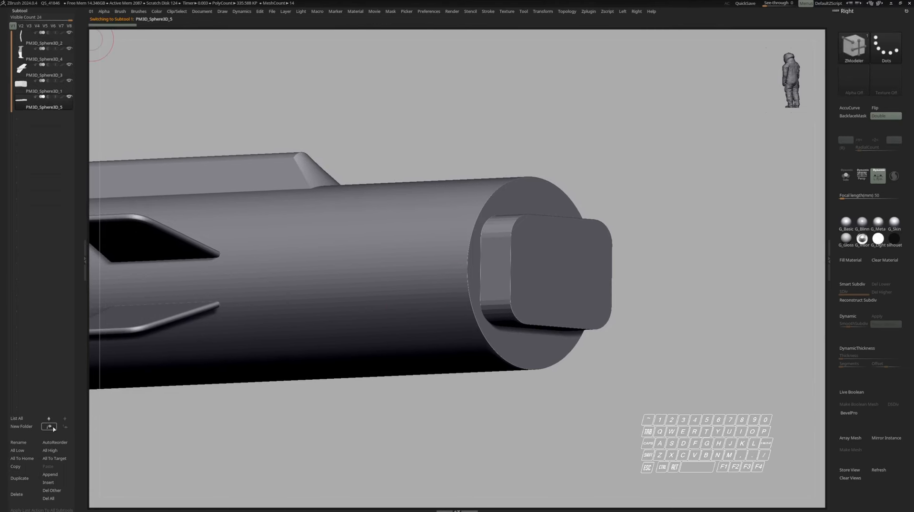
Step: Create a subtool folder named Rocket Booleans containing the body
click(24, 426)
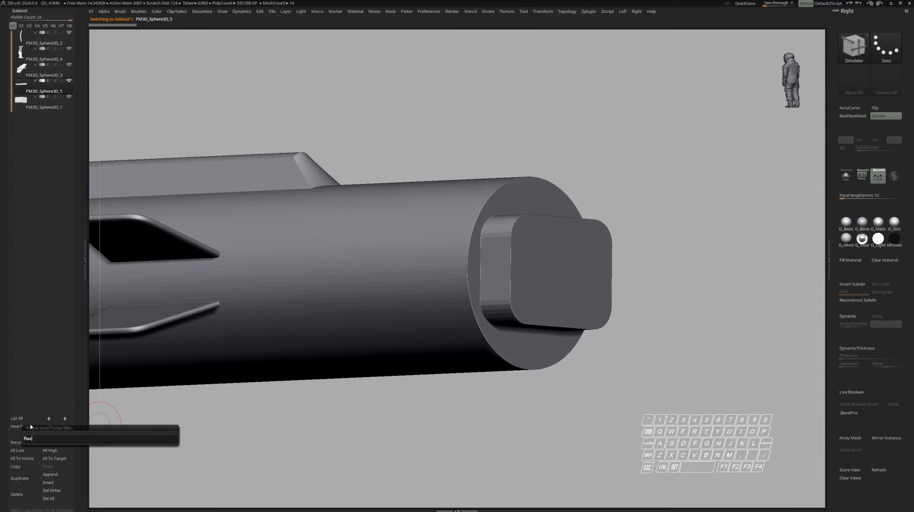
text(Rocket Booleans)
key(Return)
Step: Isolate the rounded block, duplicate it, and put the original block into the Rocket Booleans folder
alt+click(519, 270)
key(alt+s)
key(shift+f)
mouse_move(520, 270)
right_down()
mouse_move(471, 278)
mouse_move(481, 267)
right_up()
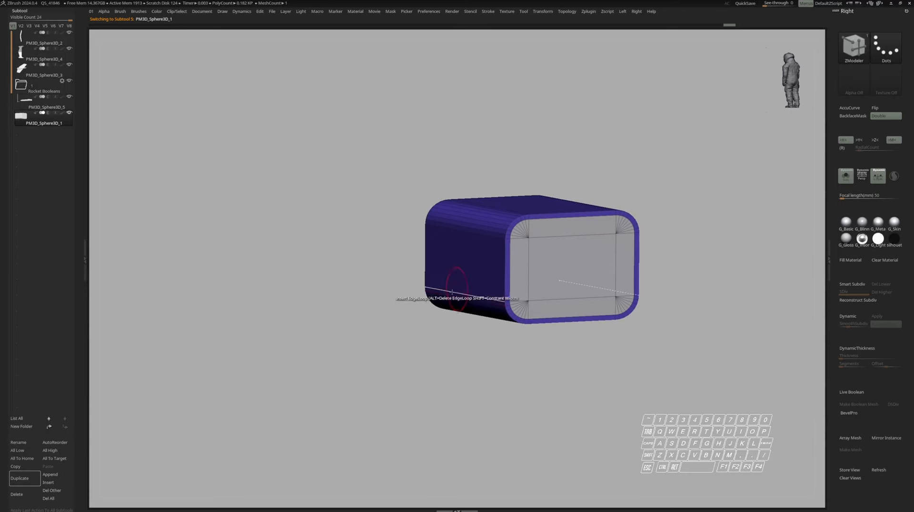
key(ctrl+shift+d)
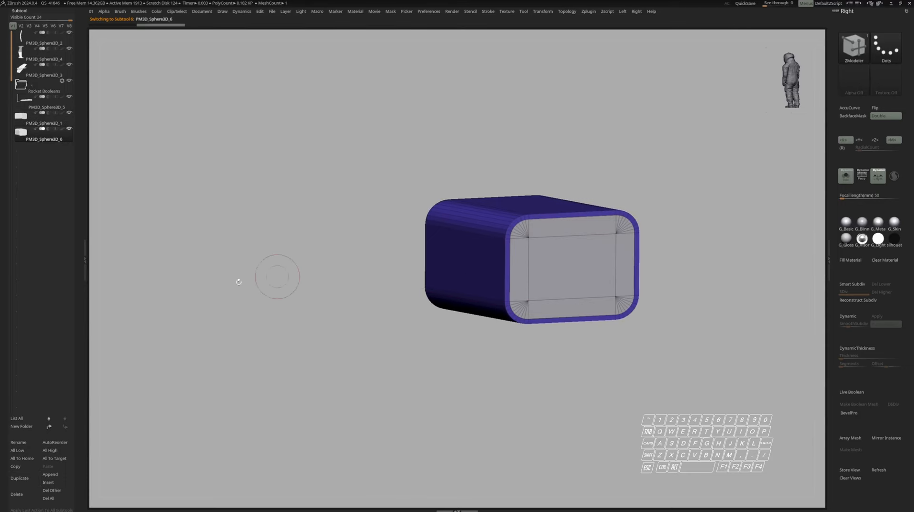
click(23, 116)
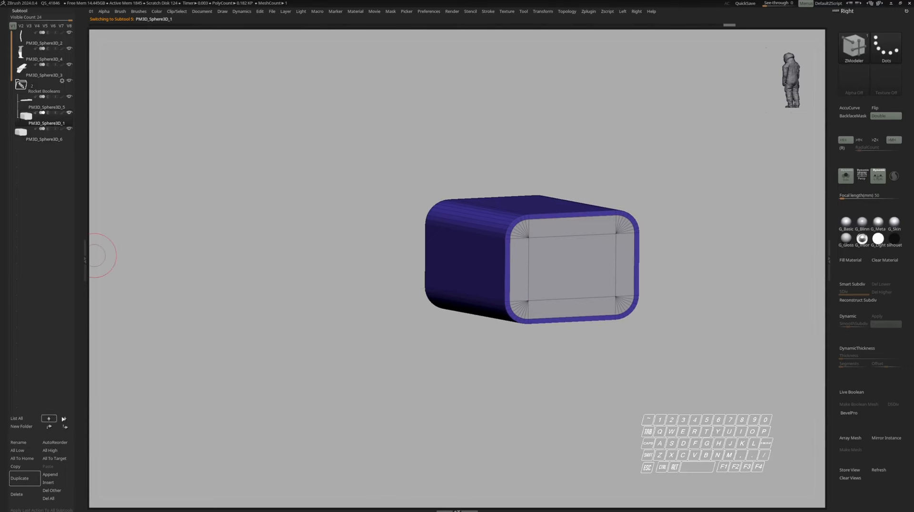
Step: Hollow out the duplicate block by pushing the polygons inside its rear rim through with ZModeler's QMesh
click(20, 136)
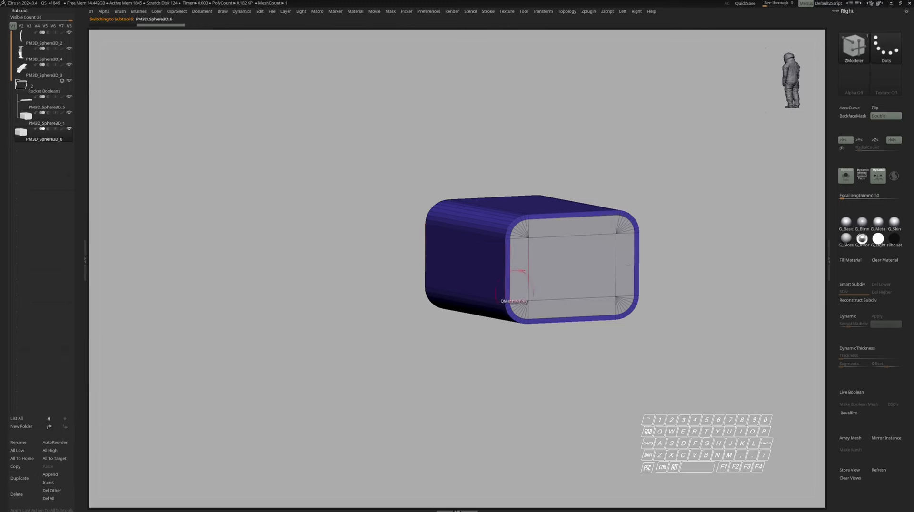
key(f)
key(space)
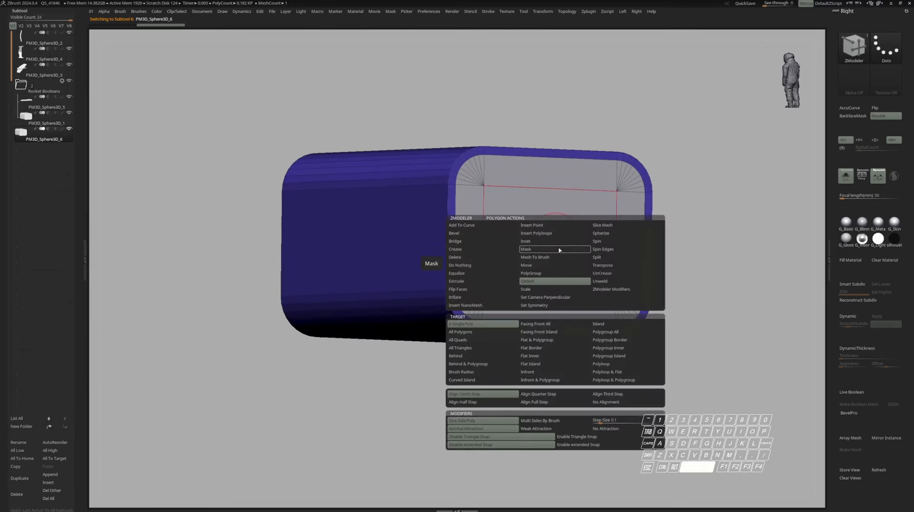
right_drag(522, 223, 541, 235)
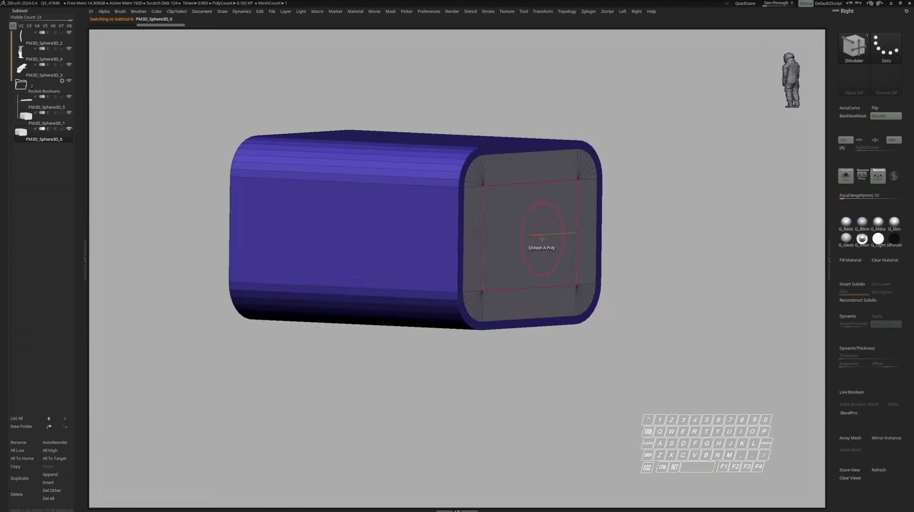
key(space)
drag(530, 239, 418, 207)
right_drag(590, 231, 514, 210)
right_drag(571, 209, 613, 206)
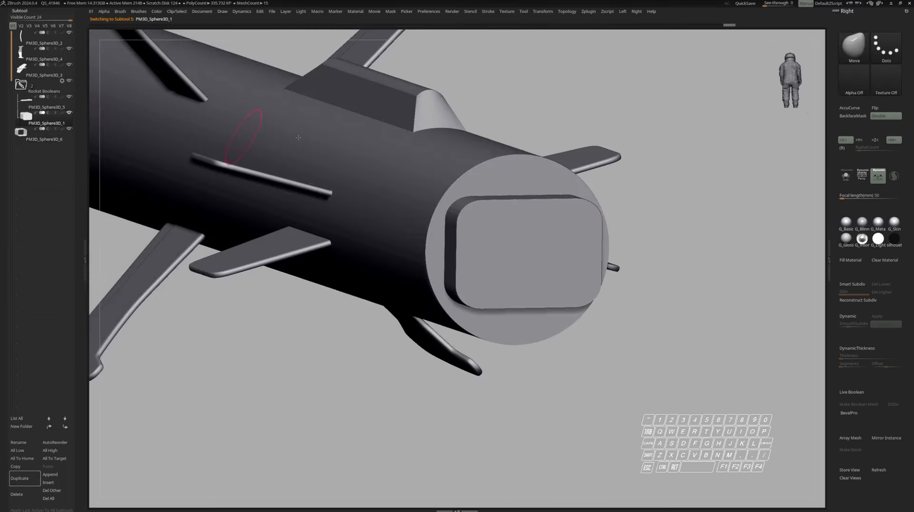
Step: Isolate the original solid block and scale it up slightly and uniformly about its centre
key(shift+s)
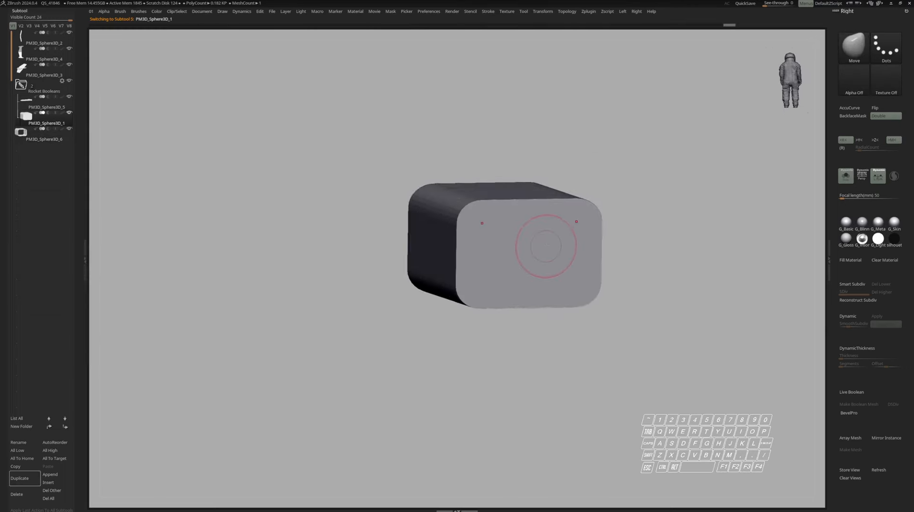
right_drag(544, 245, 569, 222)
key(shift+f)
key(shift+f)
key(w)
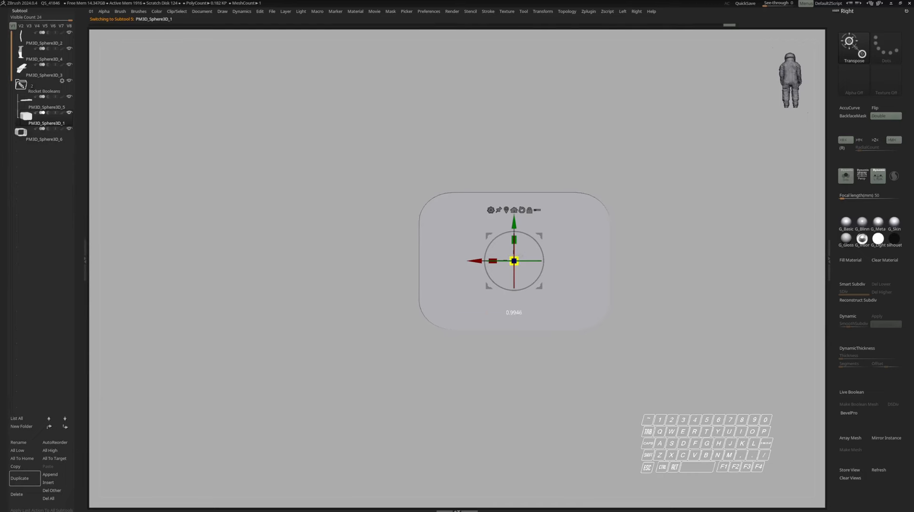
drag(514, 260, 523, 257)
Step: Turn on Live Boolean and set the original solid block to subtract from the body's rear end
key(shift+s)
right_drag(571, 259, 667, 261)
click(857, 395)
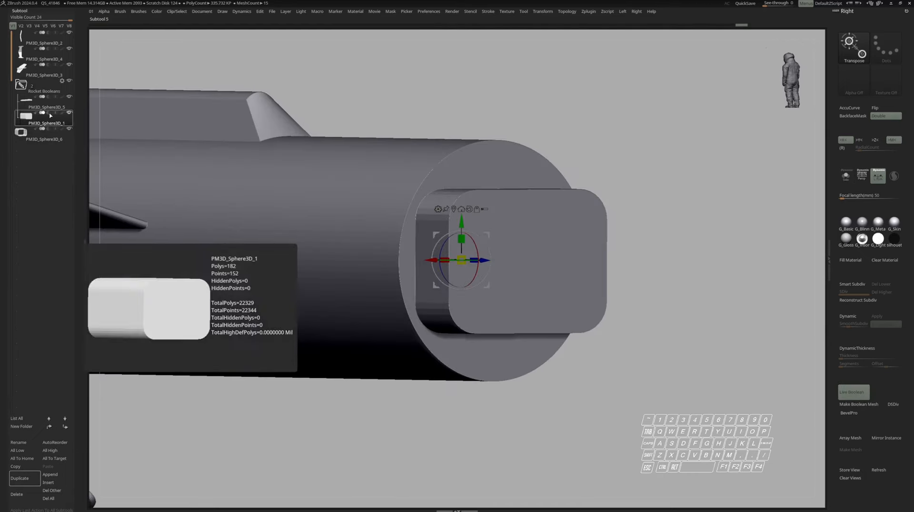
click(48, 113)
ctrl+right_drag(585, 224, 526, 266)
key(q)
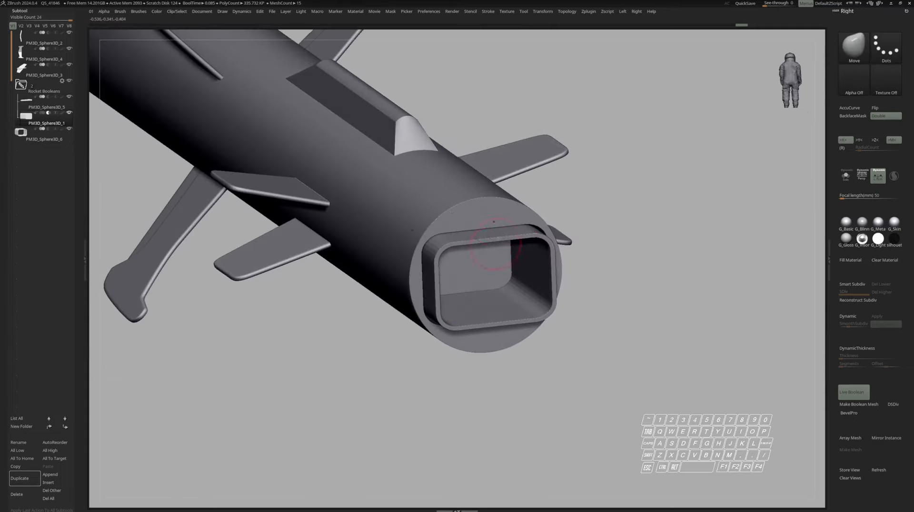
Step: Move the hollow frame forward along the body's axis so it sits deeper in the rear opening
right_drag(428, 252, 554, 270)
key(w)
click(553, 270)
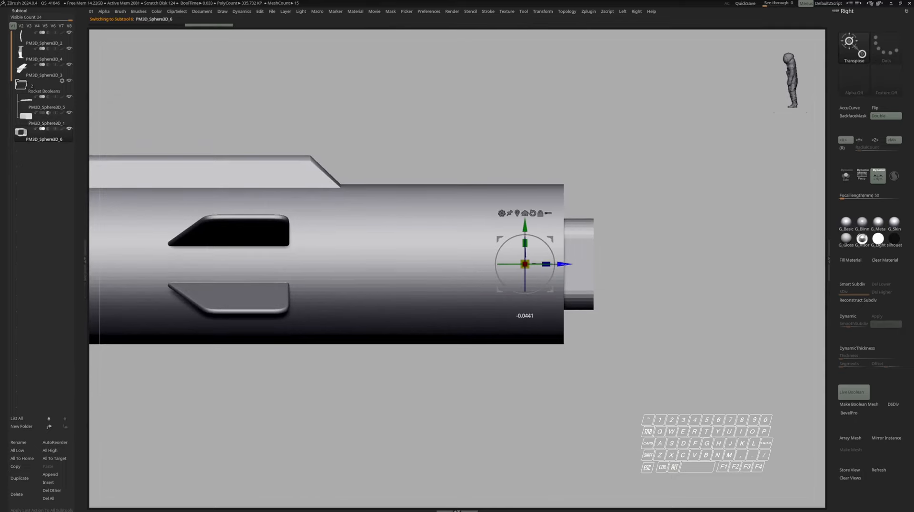
key(q)
mouse_move(606, 238)
right_down()
mouse_move(568, 253)
mouse_move(578, 256)
right_up()
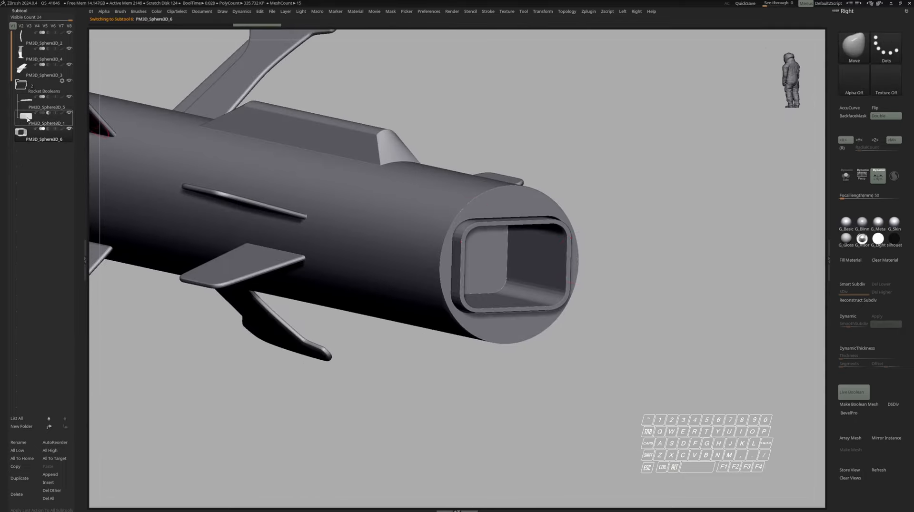
Step: Isolate the subtracting block, shift its gizmo to the rear end, and stretch the block forward along the body's axis
click(27, 120)
key(alt+s)
key(shift+f)
shift+right_drag(514, 261, 567, 263)
key(w)
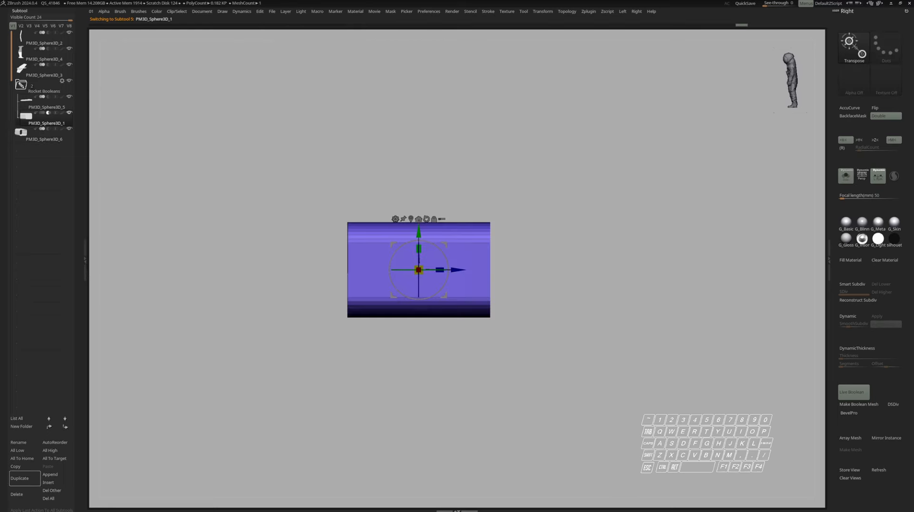
alt+drag(419, 270, 485, 269)
key(alt+s)
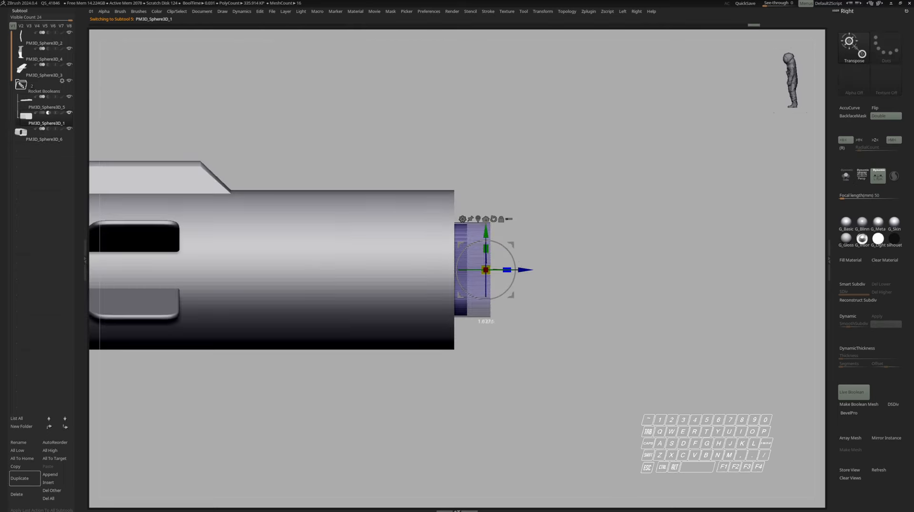
key(alt+s)
key(f)
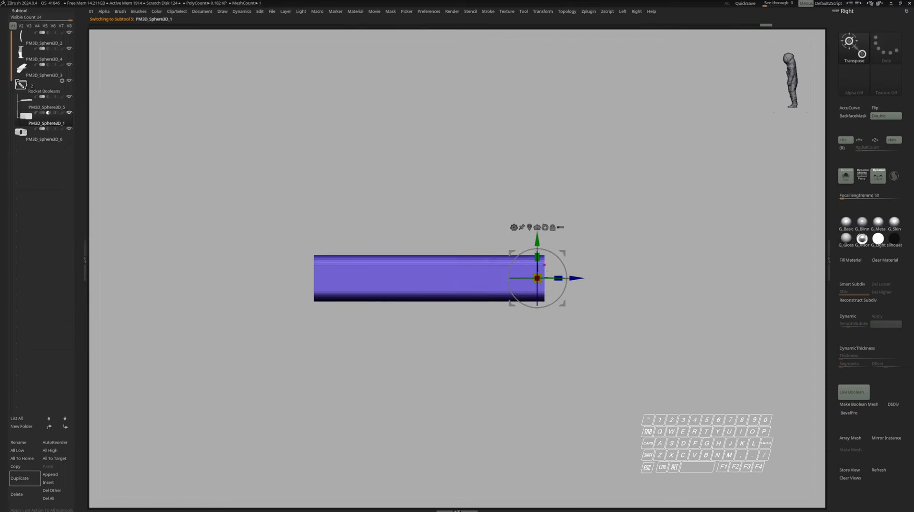
drag(558, 278, 549, 279)
key(q)
key(alt+s)
mouse_move(593, 262)
right_down()
mouse_move(555, 286)
mouse_move(563, 274)
mouse_move(601, 277)
mouse_move(628, 285)
mouse_move(626, 296)
right_up()
key(shift+f)
Step: Select the body, choose the MeshExtrudePropDepth masking brush, and pick a different stroke type for it
alt+click(604, 277)
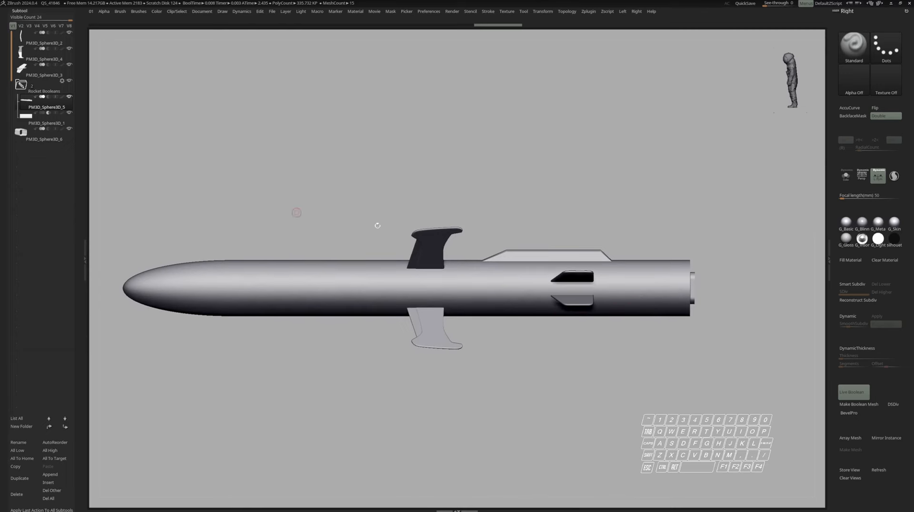
key(ctrl+b)
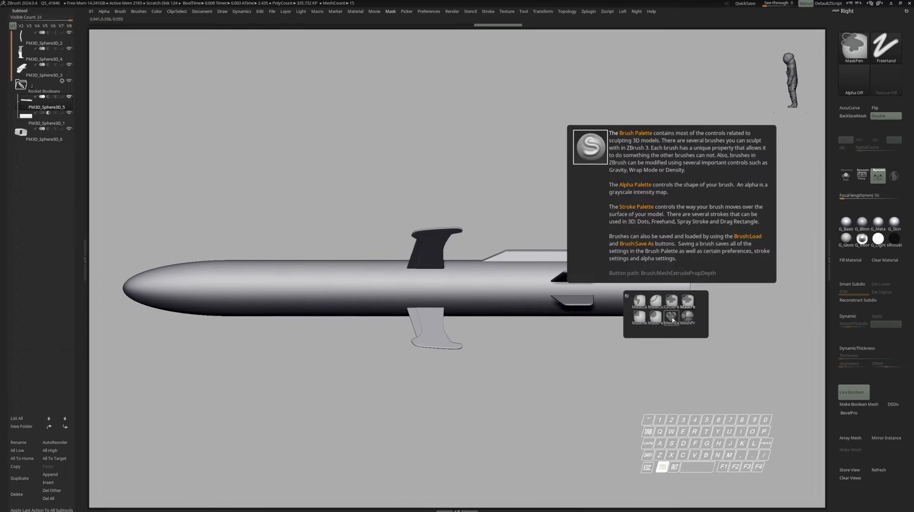
ctrl+click(672, 318)
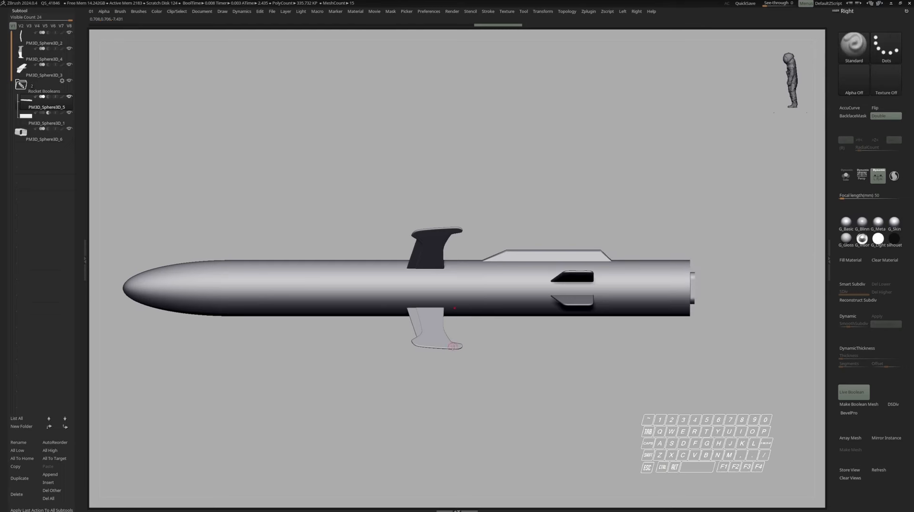
key(ctrl)
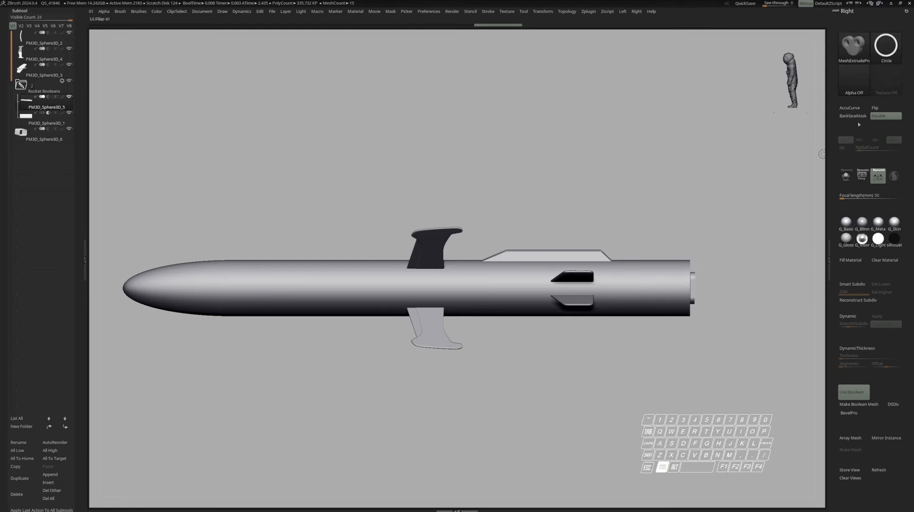
click(883, 52)
click(687, 65)
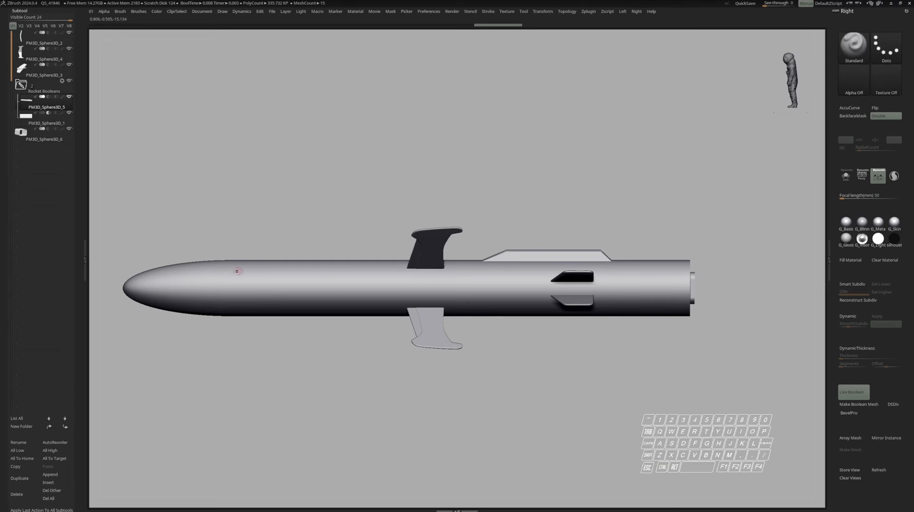
Step: Configure the MeshExtrudePropDepth brush's MaskMesh modifiers with a resolution of 514 and a bevel of 0
click(120, 12)
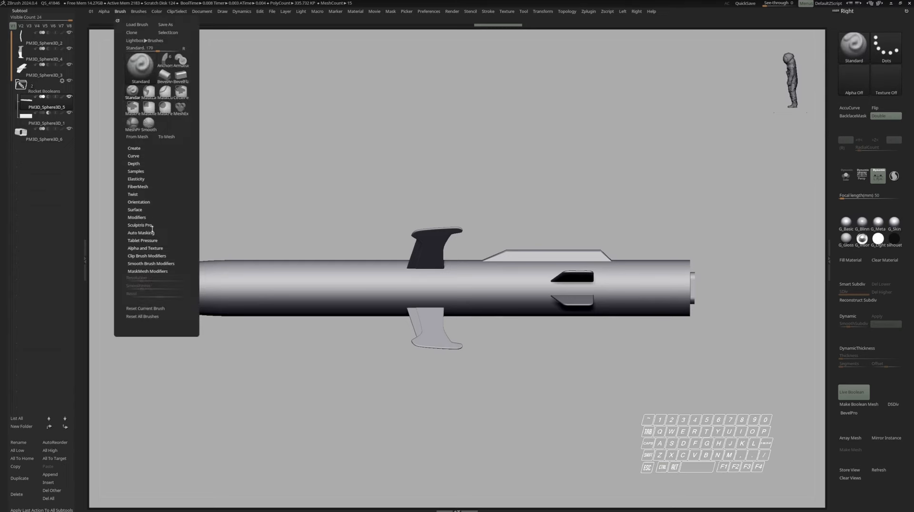
key(ctrl)
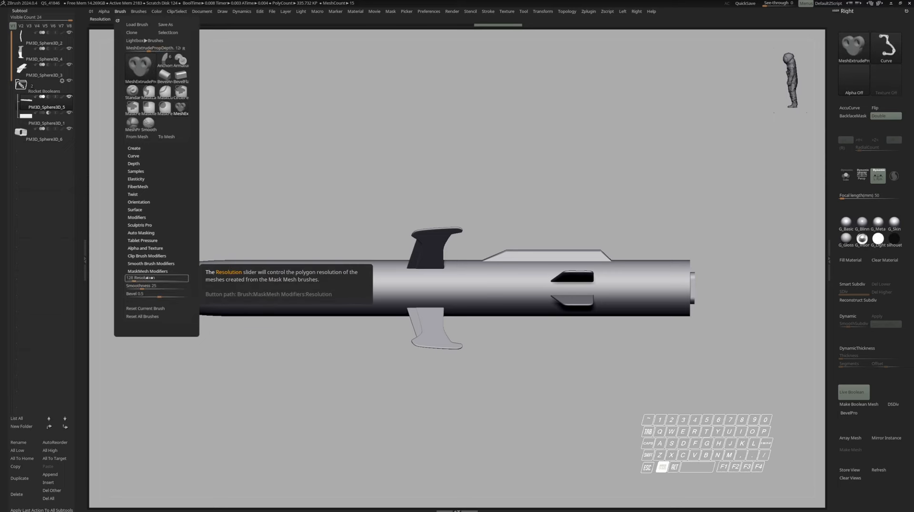
click(144, 278)
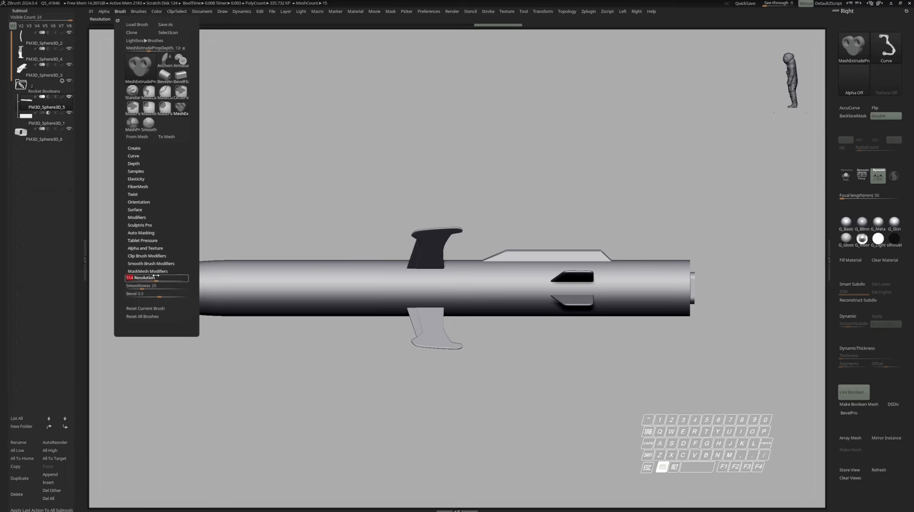
drag(159, 296, 118, 297)
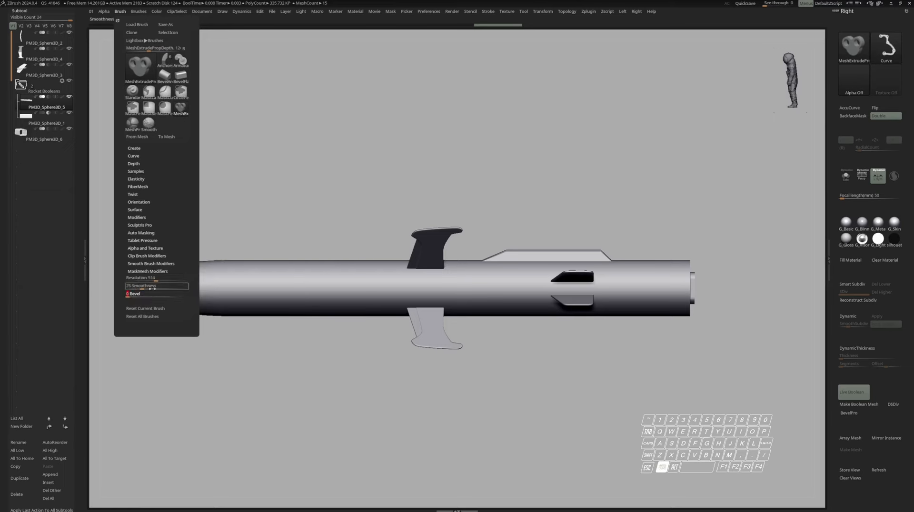
mouse_move(661, 315)
alt+right_down()
mouse_move(628, 306)
mouse_move(643, 312)
alt+right_up()
key(space)
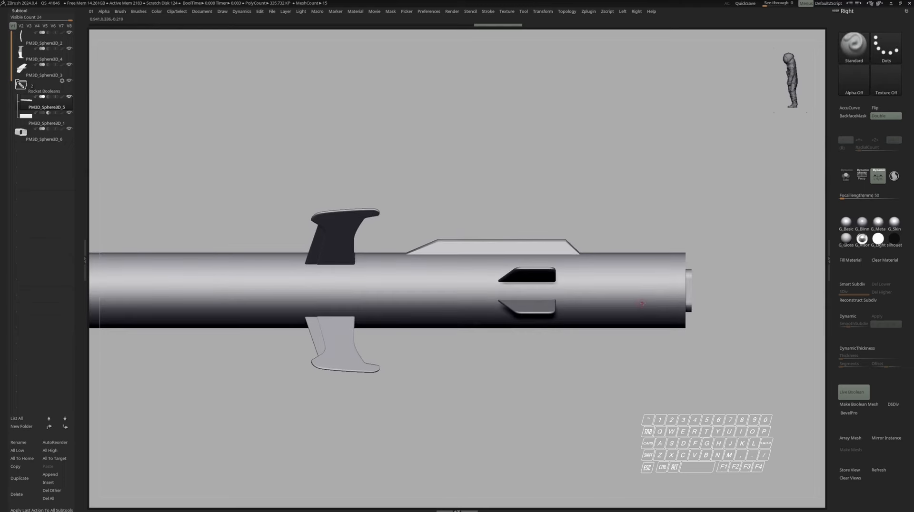
key(ctrl)
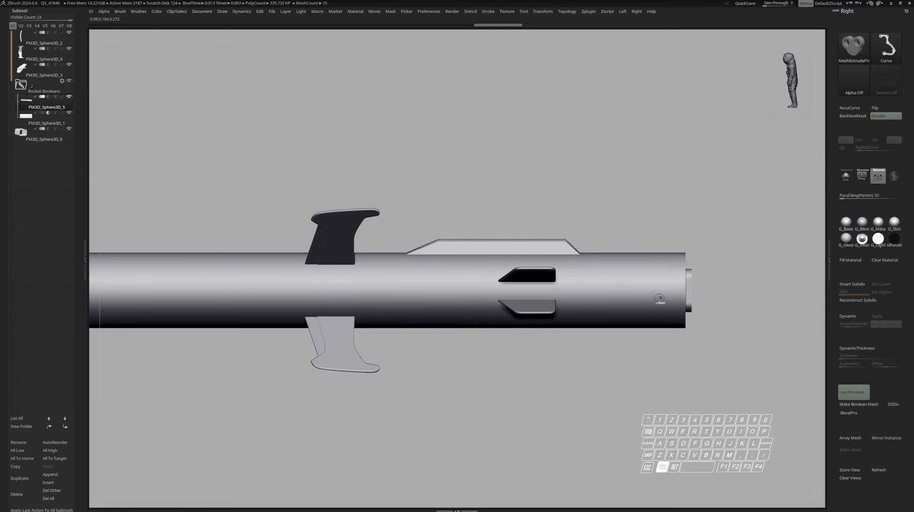
key(space)
key(alt)
mouse_move(616, 303)
mouse_down()
mouse_move(591, 335)
mouse_move(702, 334)
mouse_up()
key(alt)
mouse_move(637, 307)
right_down()
mouse_move(636, 333)
mouse_move(658, 316)
mouse_move(653, 304)
right_up()
key(ctrl+z)
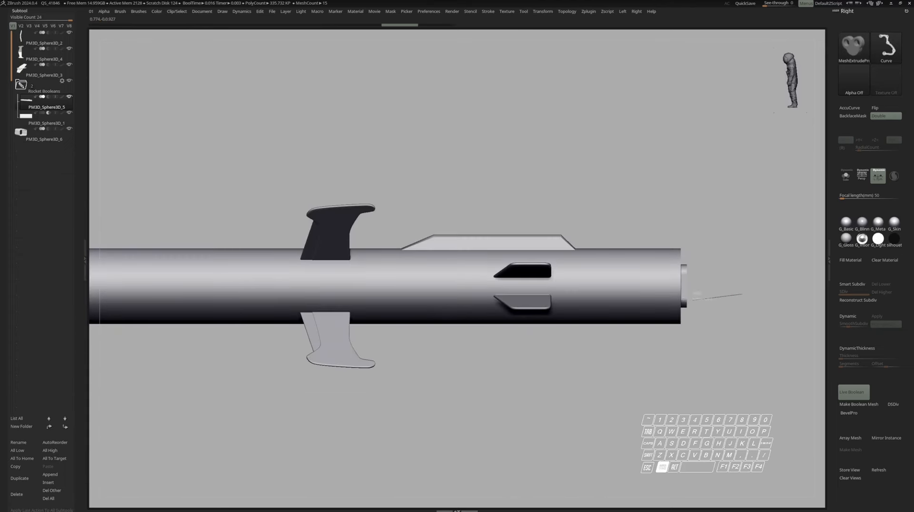
ctrl+drag(616, 363, 636, 330)
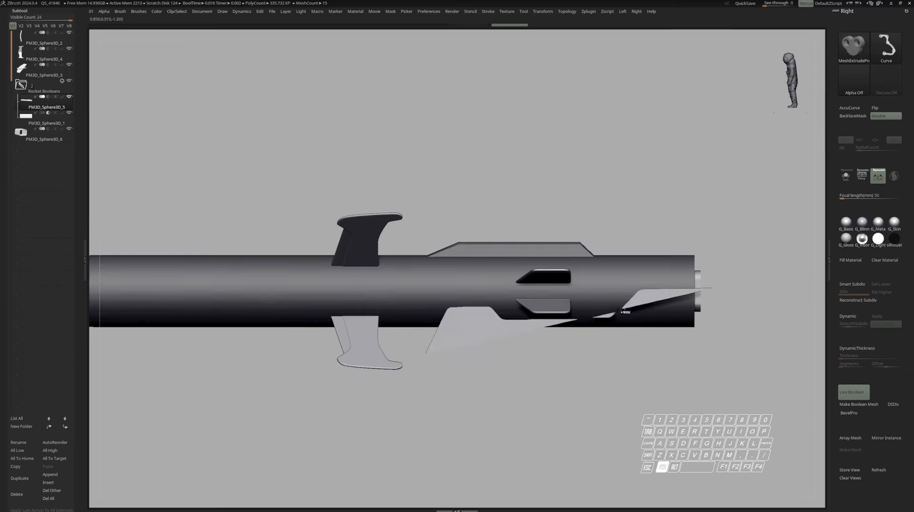
key(ctrl+z)
Step: Draw a closed stepped outline over the body's lower rear half, dipping under the small rear fin, to create an extruded block
key(space)
mouse_move(668, 293)
ctrl+mouse_down()
mouse_move(633, 299)
mouse_move(668, 285)
mouse_move(655, 284)
ctrl+mouse_up()
key(space)
key(space)
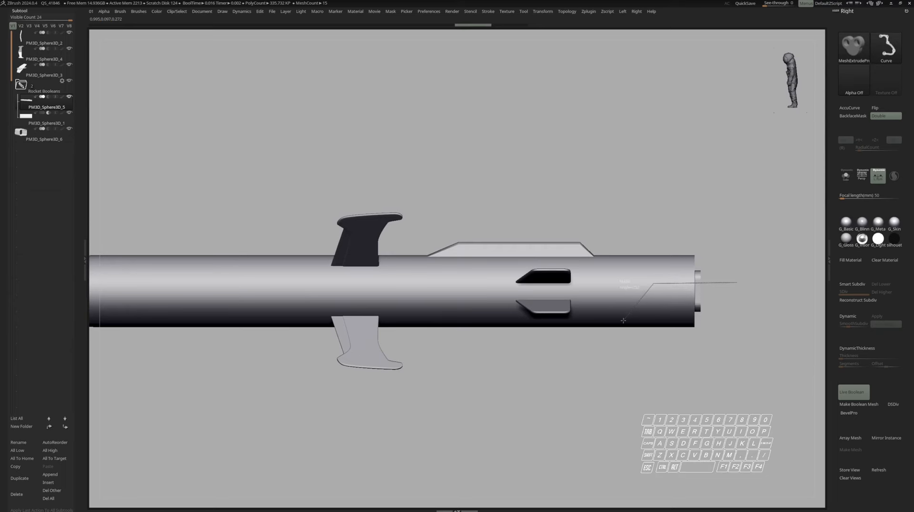
mouse_move(515, 321)
ctrl+mouse_down()
mouse_move(497, 300)
mouse_move(461, 300)
mouse_move(439, 360)
mouse_move(739, 357)
ctrl+mouse_up()
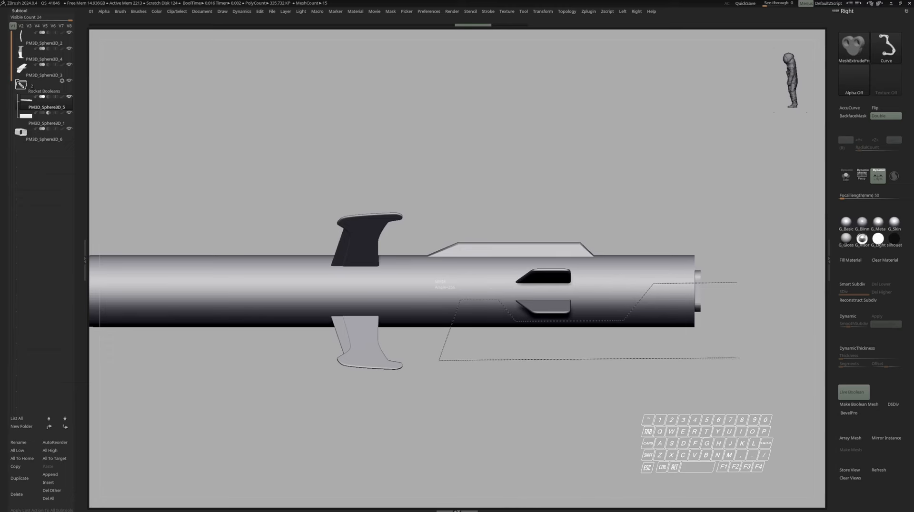
right_drag(732, 313, 727, 291)
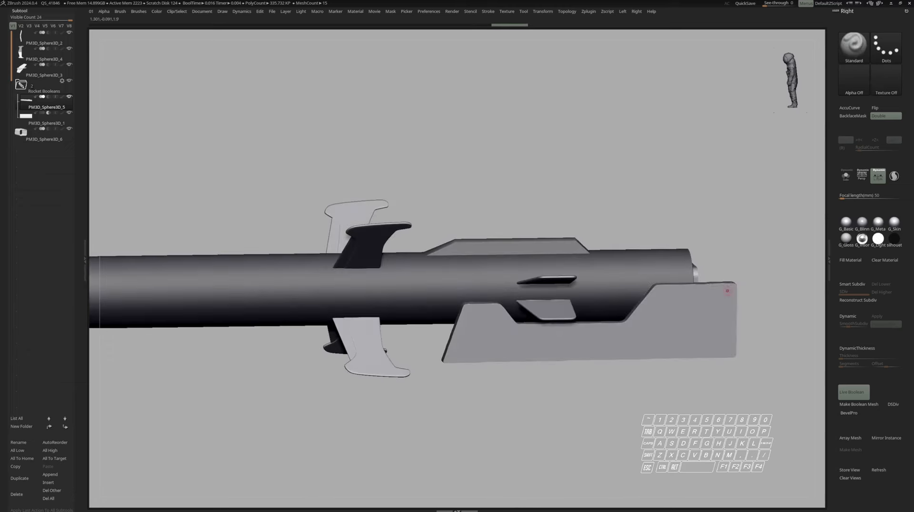
right_drag(614, 312, 661, 206)
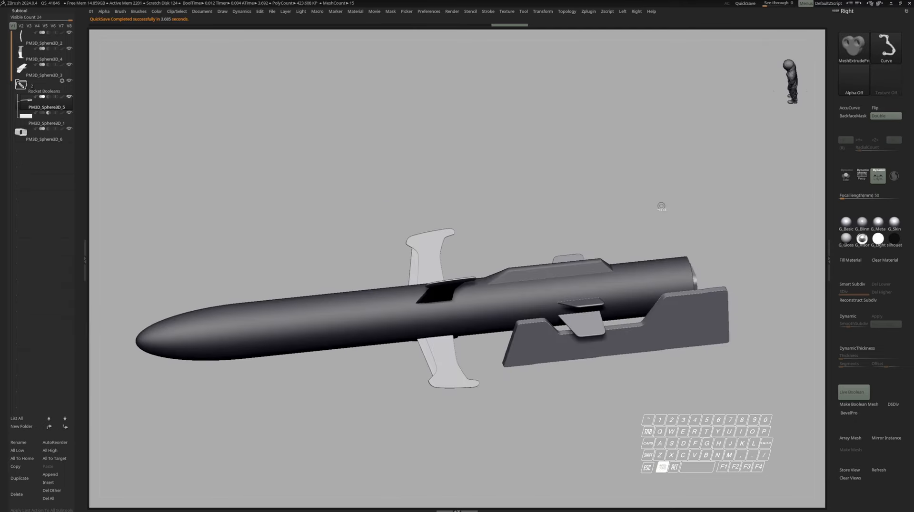
Step: Split the new stepped block into its own subtool and place it below the body in the Rocket Booleans folder
key(ctrl)
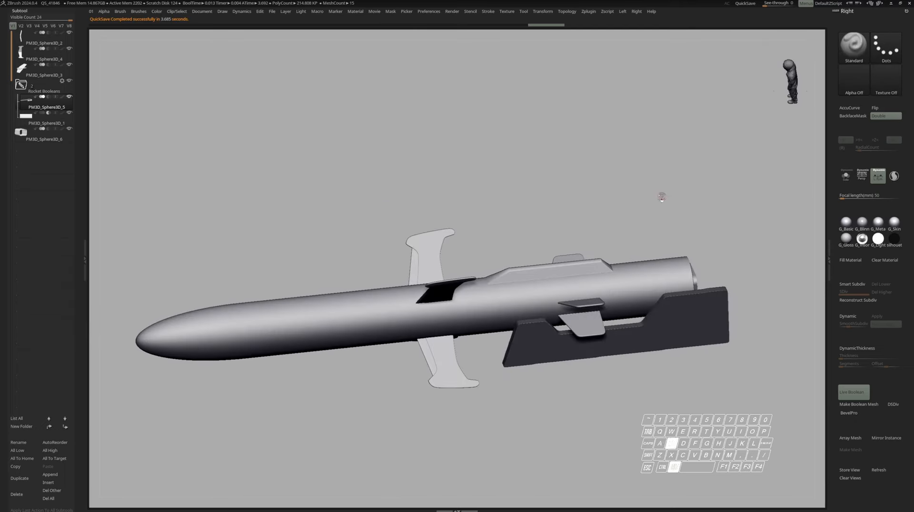
key(alt+s)
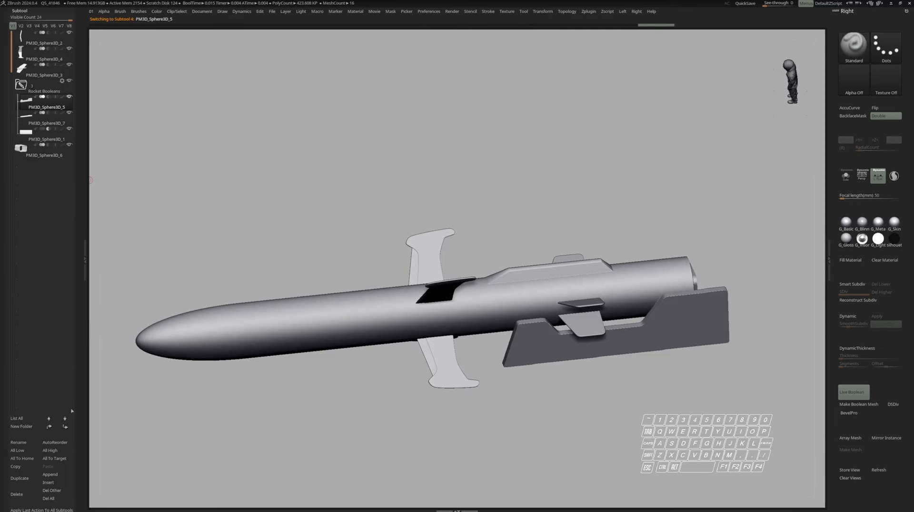
click(66, 428)
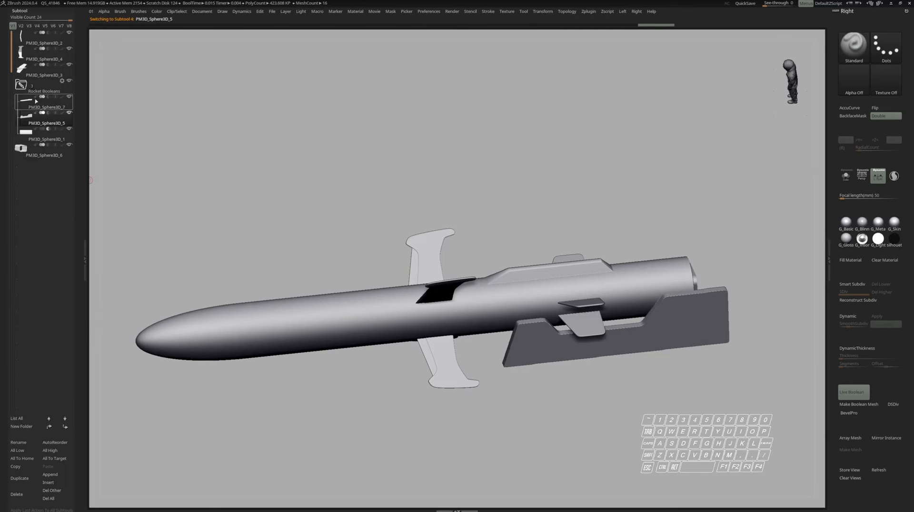
mouse_move(56, 118)
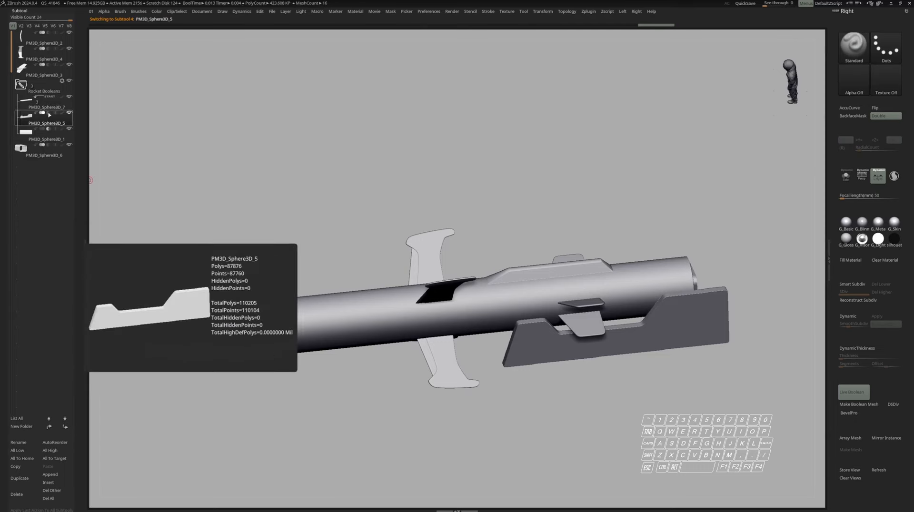
Step: Isolate the stepped block, mask one half of its thickness, move the other half outward to widen it, and clear the mask
key(s)
mouse_move(514, 228)
shift+mouse_down()
mouse_move(599, 344)
mouse_move(563, 316)
shift+mouse_up()
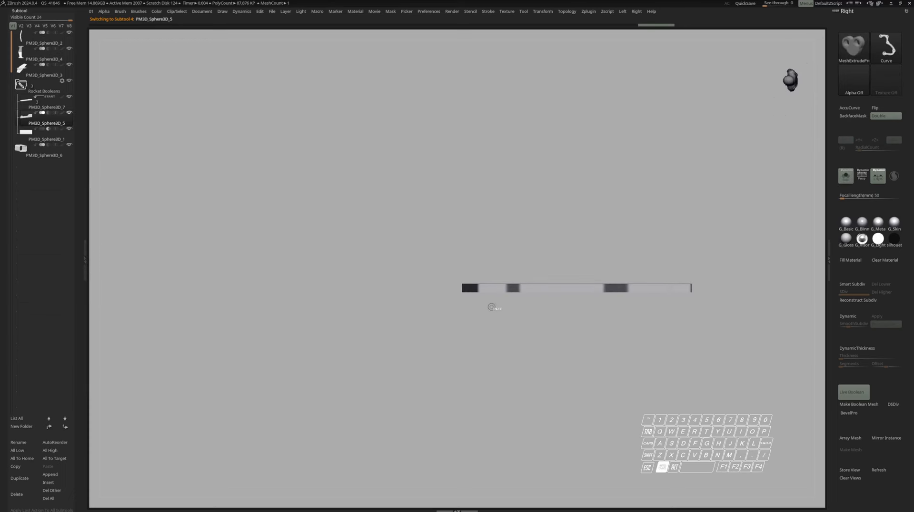
key(2)
ctrl+click(498, 327)
ctrl+click(483, 327)
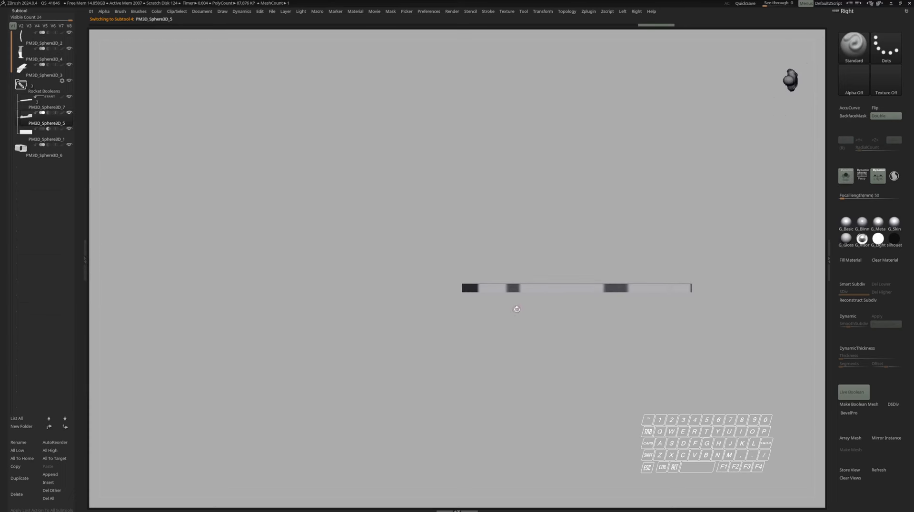
mouse_move(395, 357)
ctrl+mouse_down()
mouse_move(735, 298)
mouse_move(741, 288)
ctrl+mouse_up()
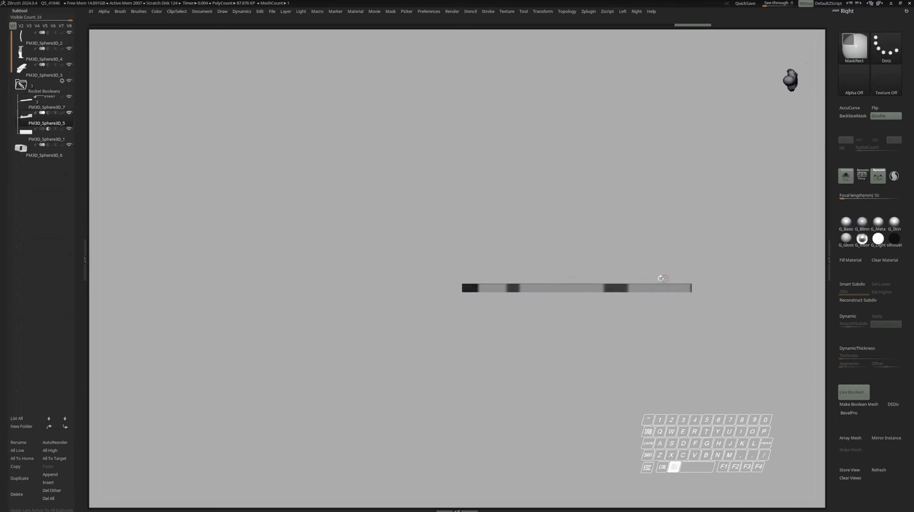
alt+drag(661, 278, 613, 316)
key(w)
mouse_move(528, 346)
mouse_down()
mouse_move(528, 275)
mouse_move(529, 292)
mouse_up()
key(q)
drag(686, 328, 684, 270)
ctrl+drag(684, 267, 695, 277)
Step: Soften the widened block's edges with Polish By Features
key(shift+f)
key(s)
shift+right_drag(658, 273, 656, 277)
ctrl+right_drag(656, 277, 628, 311)
right_drag(628, 312, 664, 328)
ctrl+right_drag(665, 329, 584, 315)
key(3)
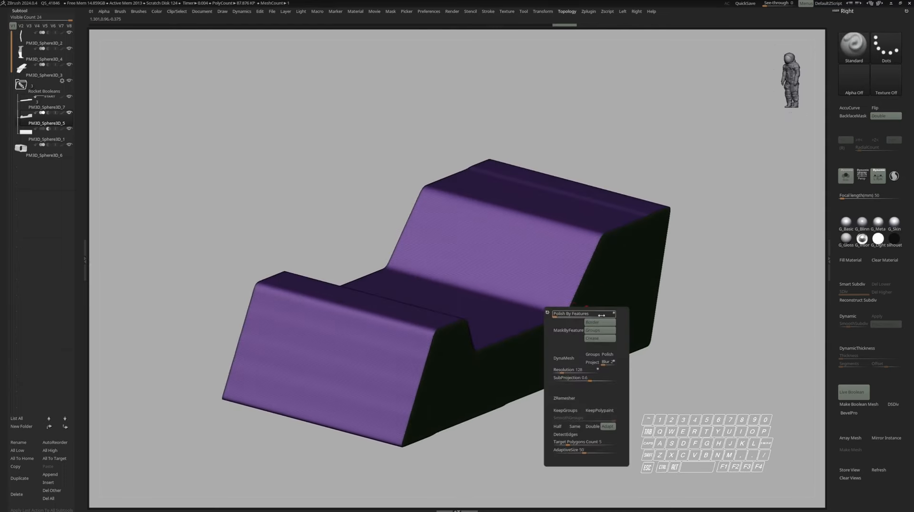
click(614, 313)
click(558, 315)
right_drag(663, 233, 608, 278)
key(y)
click(606, 257)
Step: Show all parts again and set the stepped block to subtract from the body's lower rear
key(shift+f)
key(shift+f)
key(shift+f)
key(alt+s)
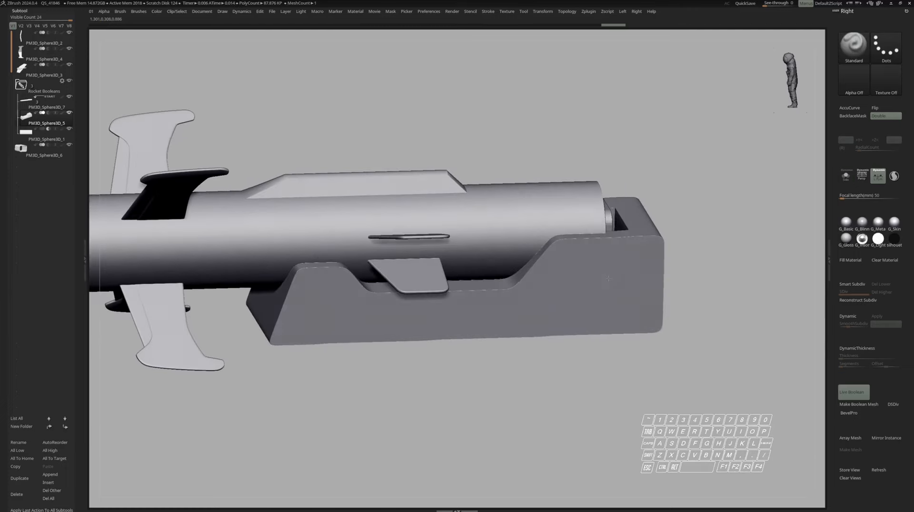
click(48, 114)
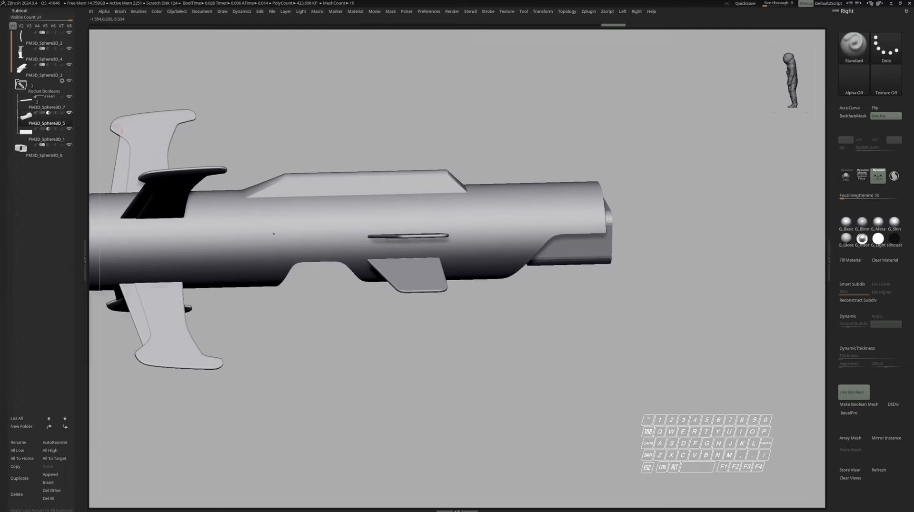
right_drag(275, 233, 255, 193)
right_drag(255, 193, 254, 178)
mouse_move(590, 304)
right_down()
mouse_move(547, 260)
mouse_move(556, 254)
mouse_move(559, 281)
mouse_move(578, 270)
right_up()
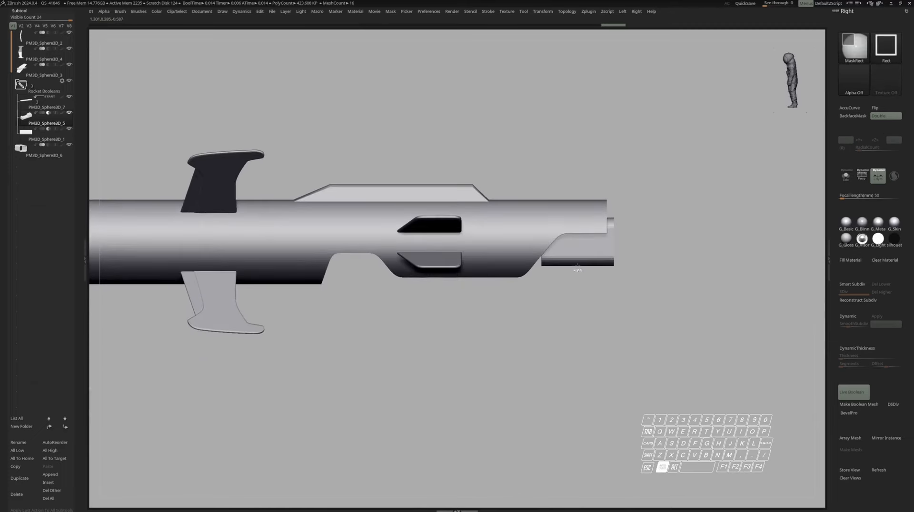
Step: Extend the hollow frame forward along the body's axis to the front notch of the cut, and shift it about 0.38 forward
key(m)
key(space)
alt+click(586, 248)
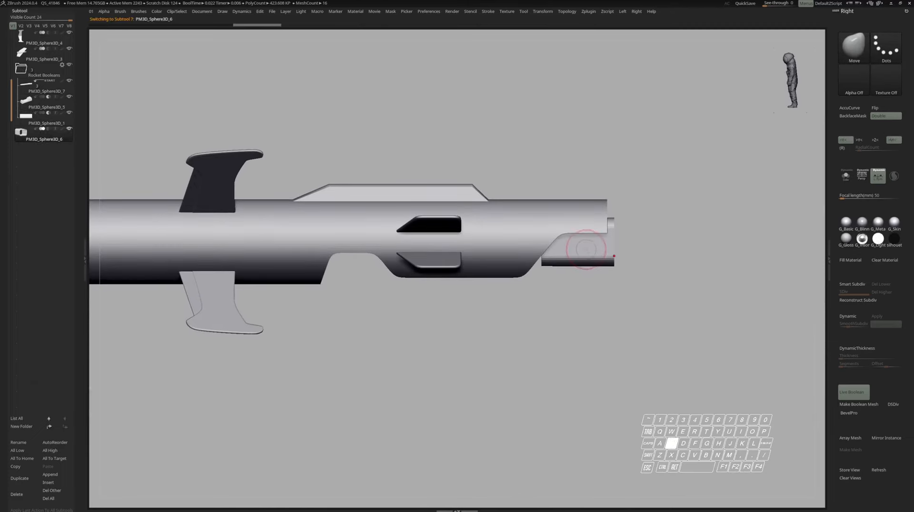
key(w)
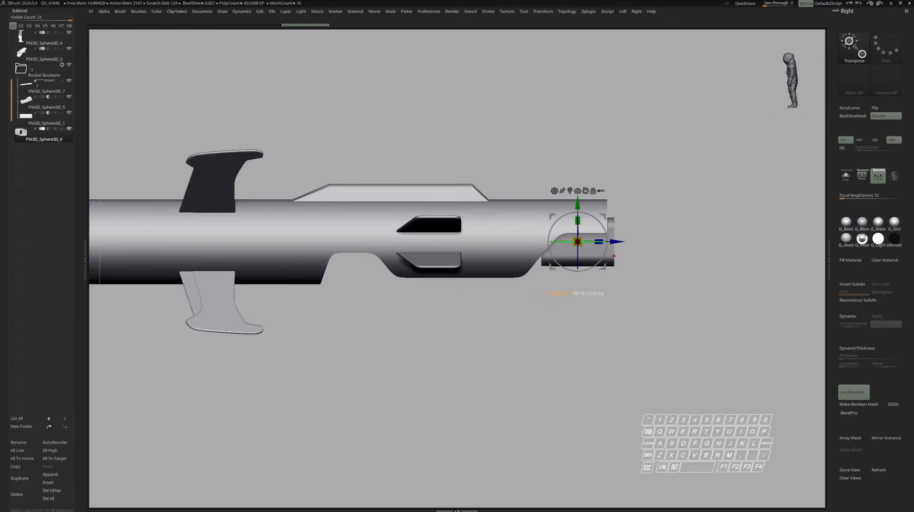
drag(649, 242, 719, 242)
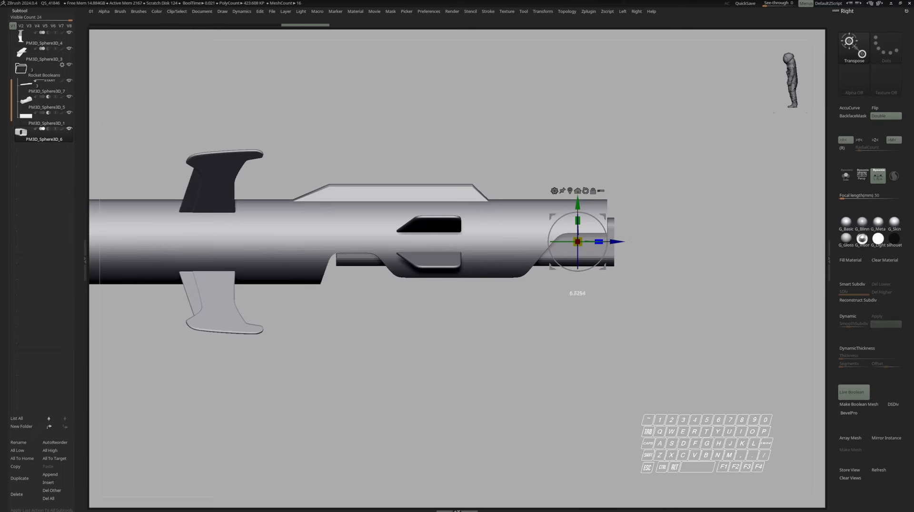
key(q)
ctrl+drag(666, 253, 660, 286)
key(w)
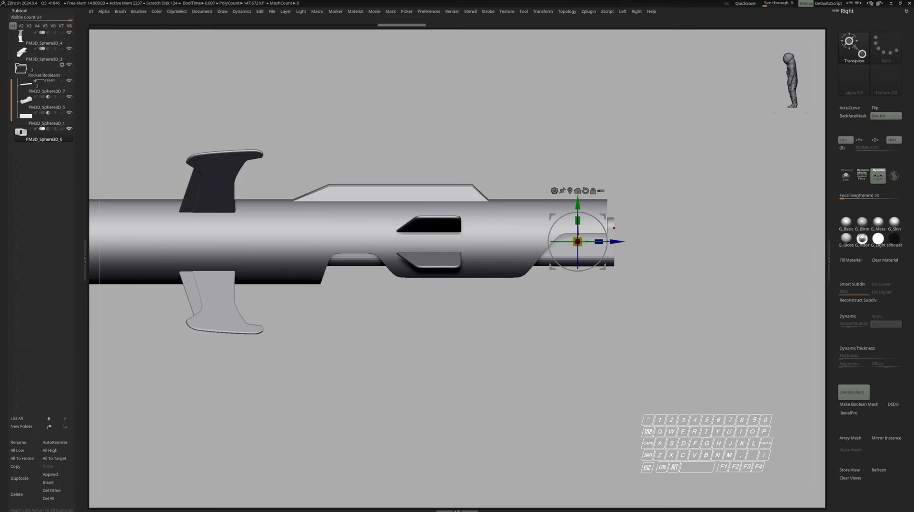
drag(599, 241, 583, 241)
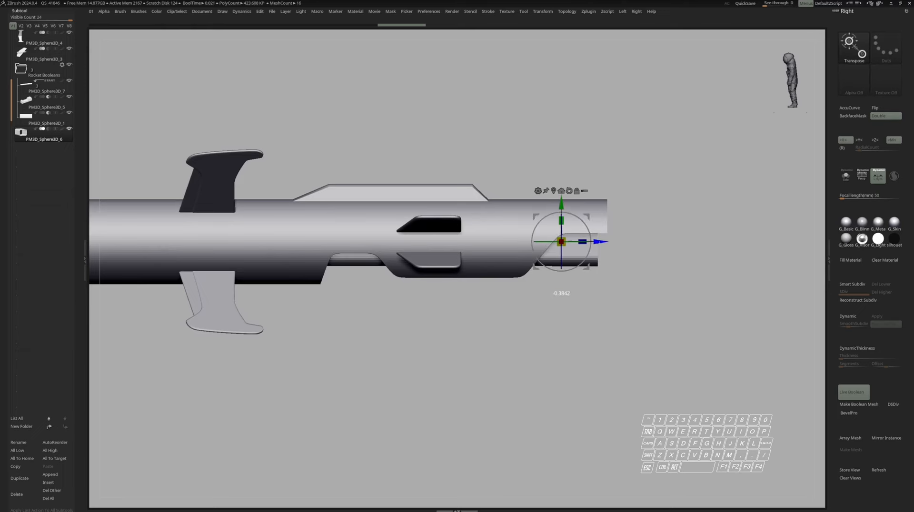
key(q)
Step: Select the subtracting stepped block, adjust the draw size of the MoveInfiniteDepth brush, and turn on the block's wireframe display
mouse_move(598, 241)
right_down()
mouse_move(556, 247)
mouse_move(547, 238)
mouse_move(618, 287)
mouse_move(595, 266)
mouse_move(592, 273)
right_up()
alt+click(545, 255)
key(space)
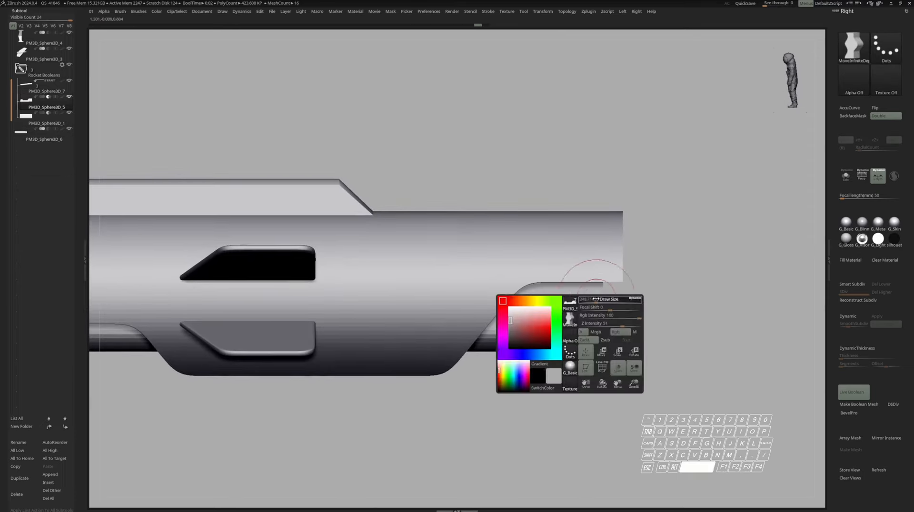
drag(597, 312, 607, 311)
key(space)
right_drag(621, 282, 618, 286)
key(s)
key(shift+f)
key(space)
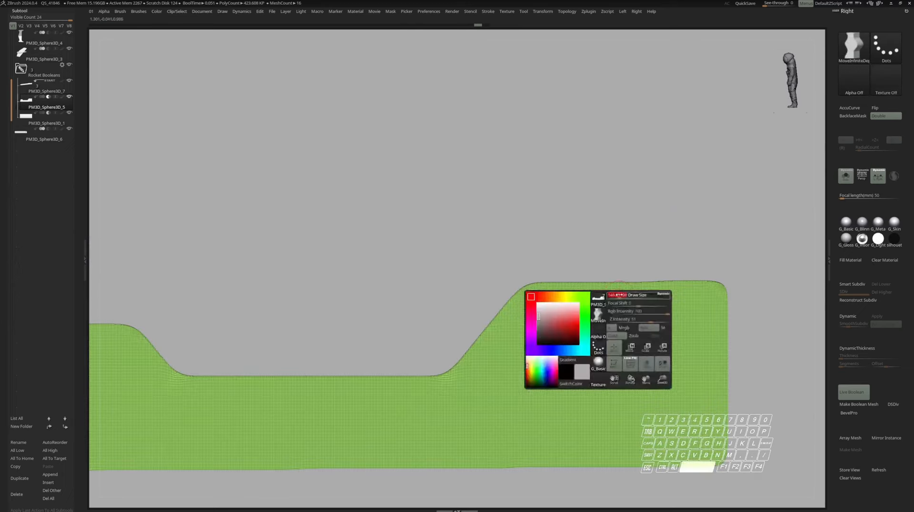
key(s)
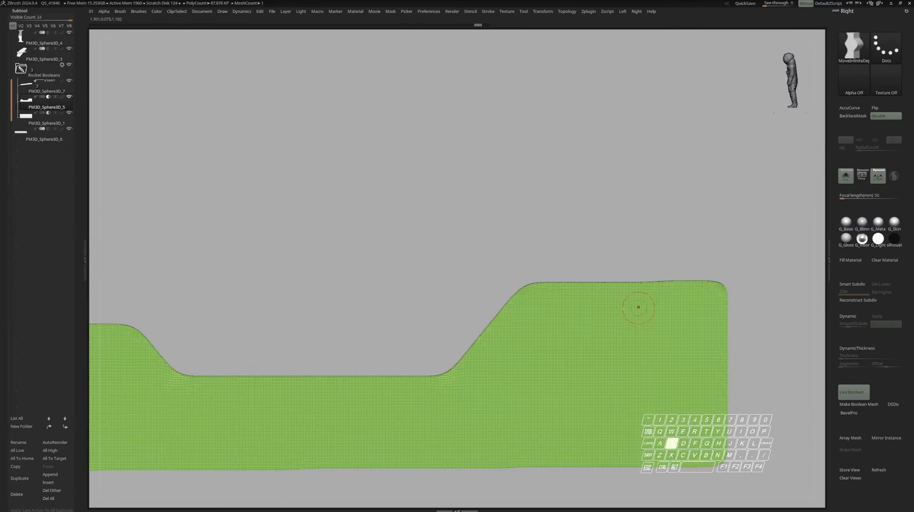
Step: Pull the block's upper edge upward at the body's rear end, trying AccuCurve, to round off the cut's rear corner
ctrl+right_drag(639, 304, 614, 290)
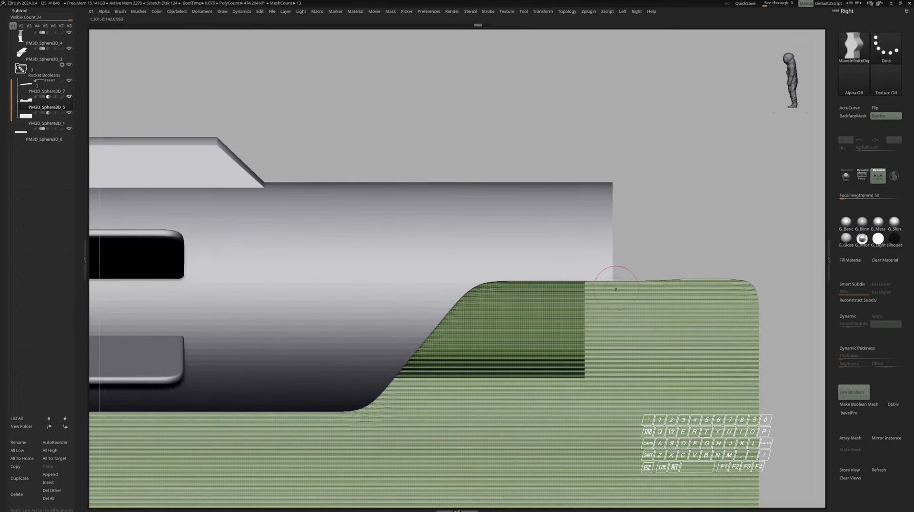
click(839, 109)
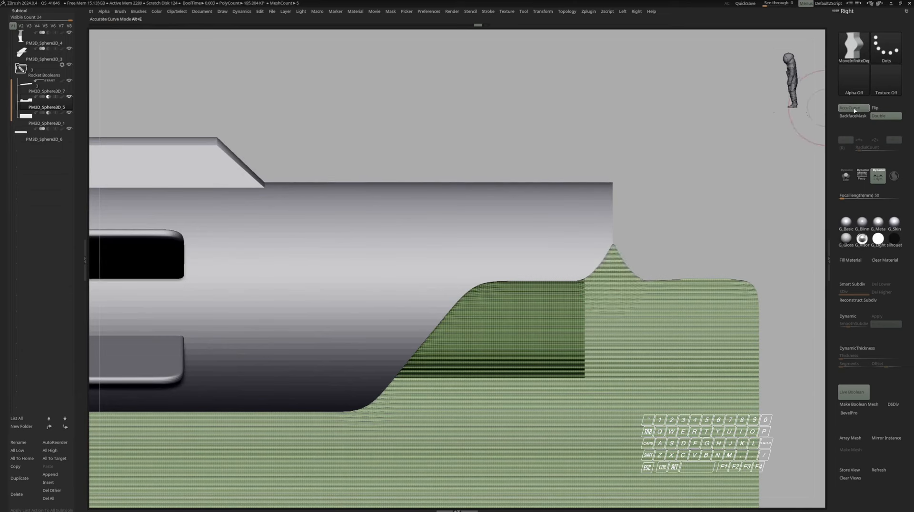
key(space)
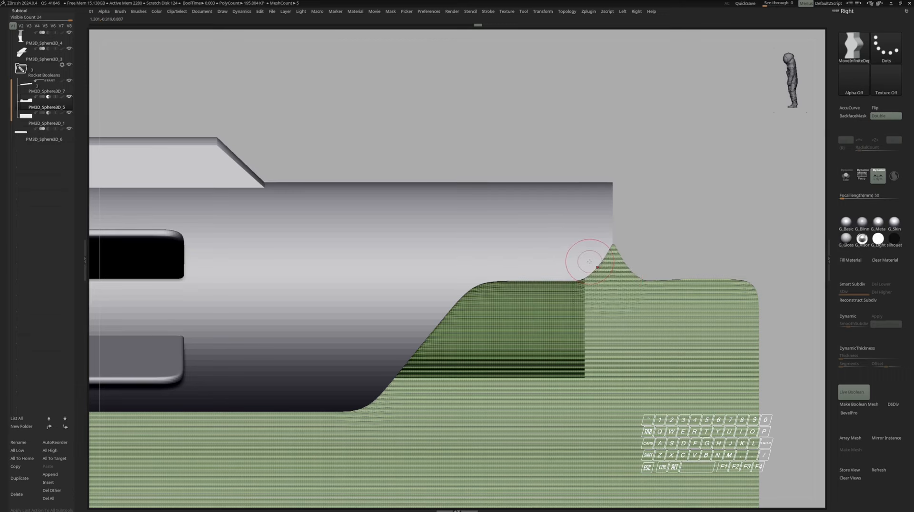
key(space)
drag(605, 262, 607, 260)
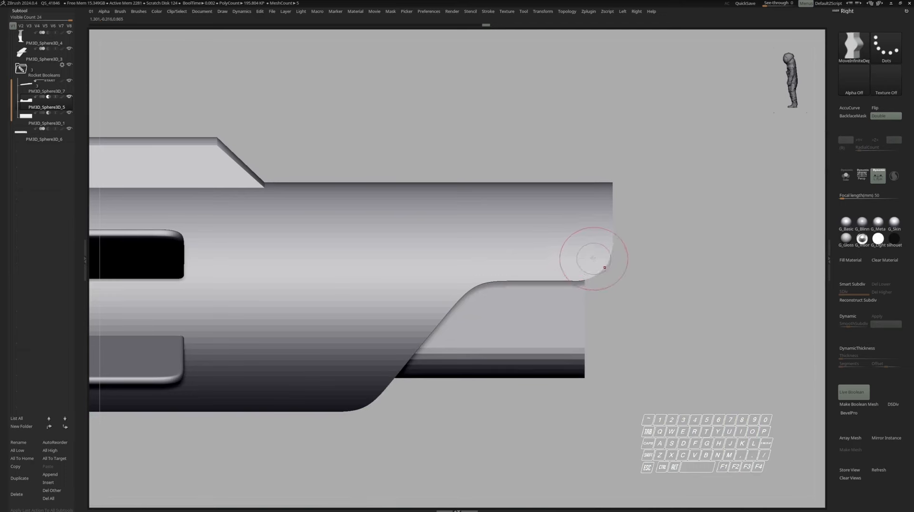
Step: Adjust the MoveInfiniteDepth brush size and nudge the subtracting block's edge at the cut's rear corner
key(space)
key(space)
drag(595, 243, 596, 245)
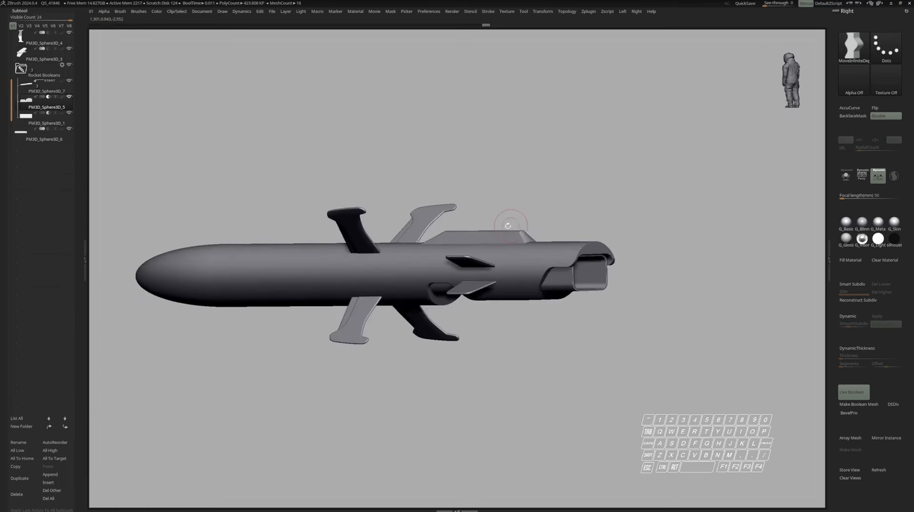
right_drag(387, 267, 407, 261)
alt+right_drag(234, 269, 416, 248)
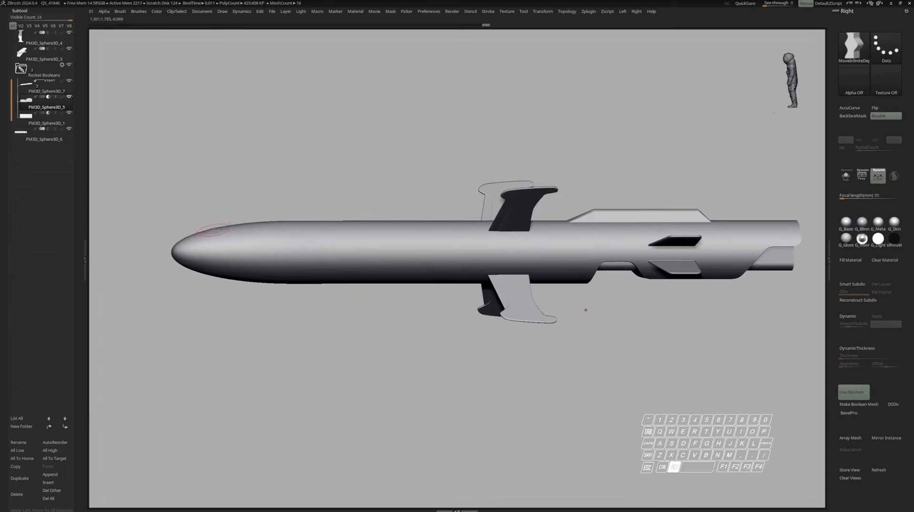
Step: Select the missile body, enable X and Y mirror symmetry, and choose Insert Sphere from the IMM Primitives brush
alt+click(215, 230)
key(s)
key(s)
right_drag(223, 232, 350, 245)
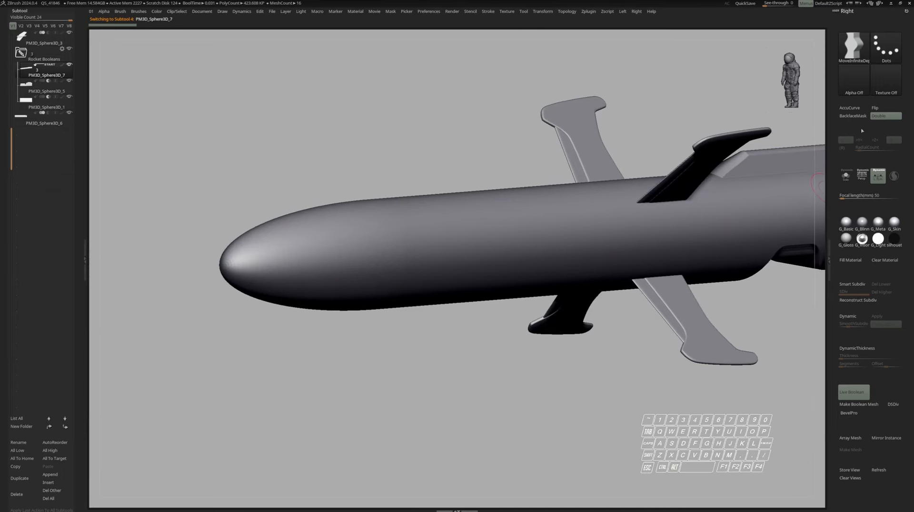
key(x)
right_drag(303, 205, 345, 217)
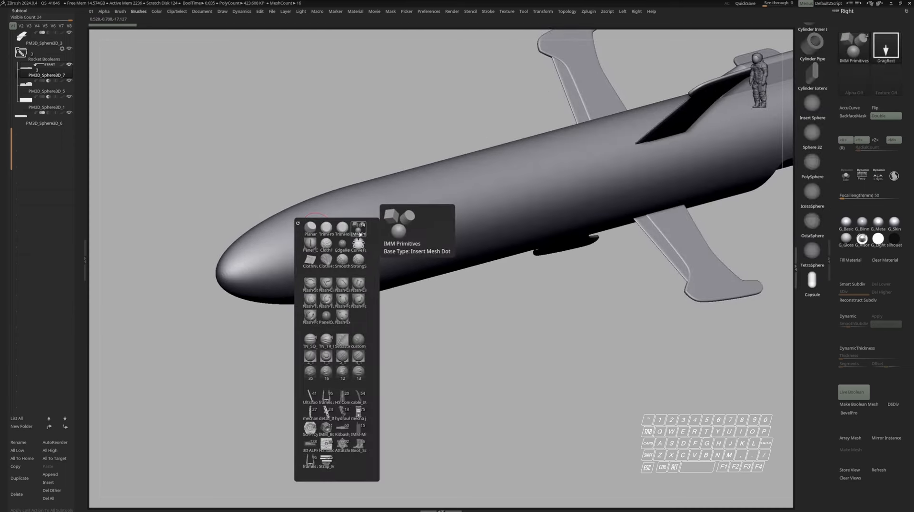
scroll(806, 198, up, 5)
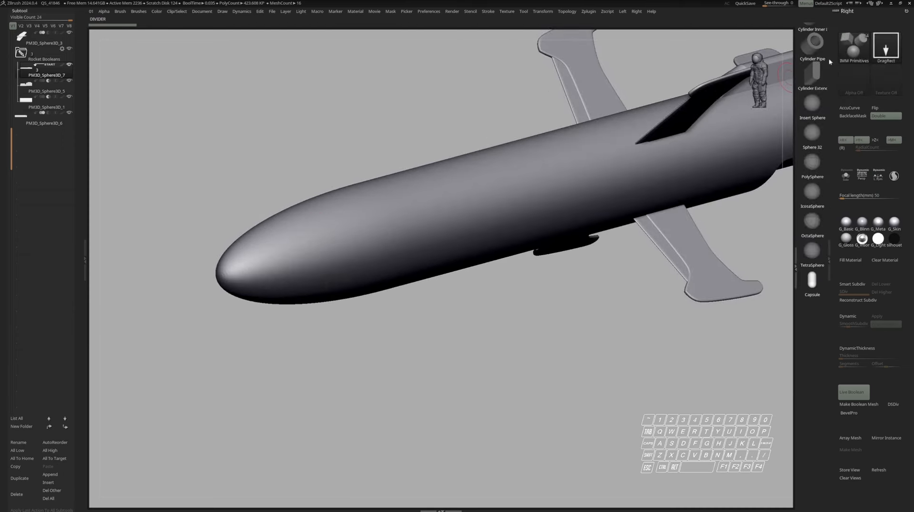
scroll(807, 198, down, 1)
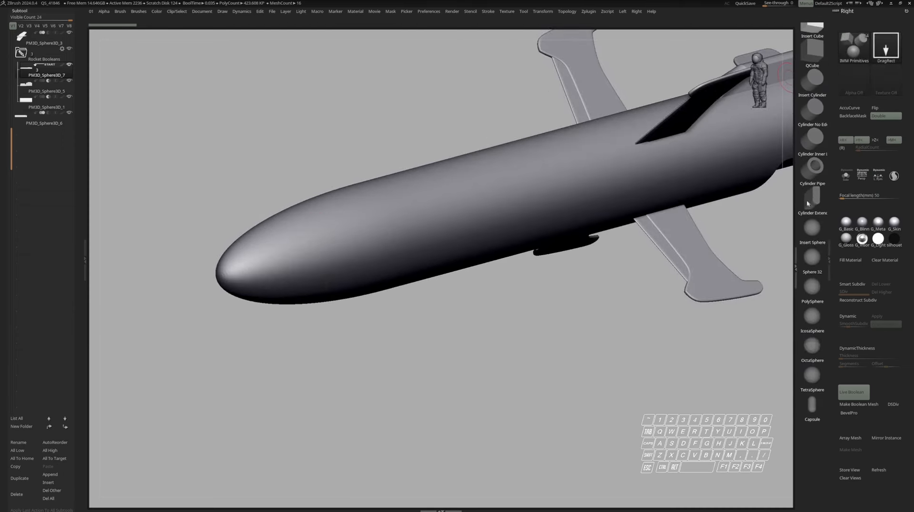
click(811, 227)
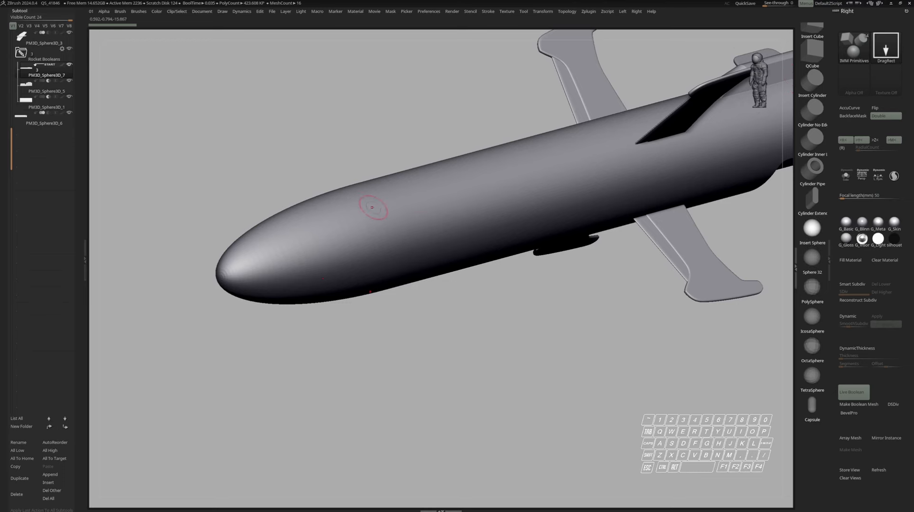
Step: Insert small mirrored spheres on the sides of the nose and position them so they partly protrude from the surface
right_drag(308, 245, 336, 241)
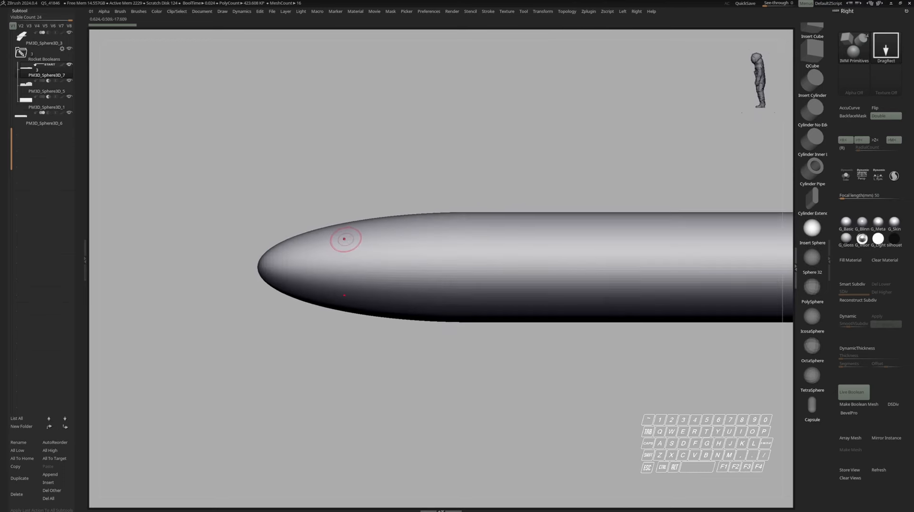
drag(351, 240, 371, 232)
right_drag(371, 233, 376, 176)
key(w)
drag(347, 196, 347, 212)
right_drag(349, 219, 351, 254)
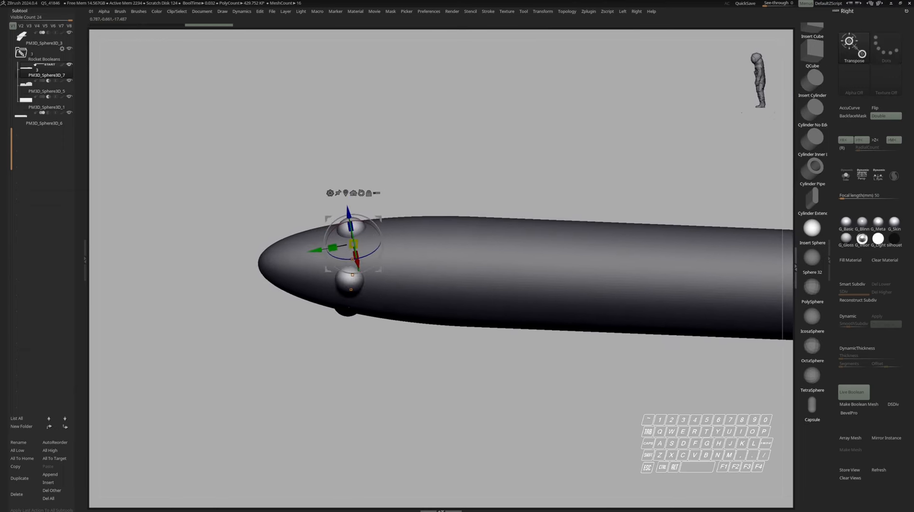
alt+click(345, 193)
right_drag(345, 193, 353, 242)
Step: Split the nose spheres into their own subtool, place it just below the body in the list, and set it to subtract
key(ctrl)
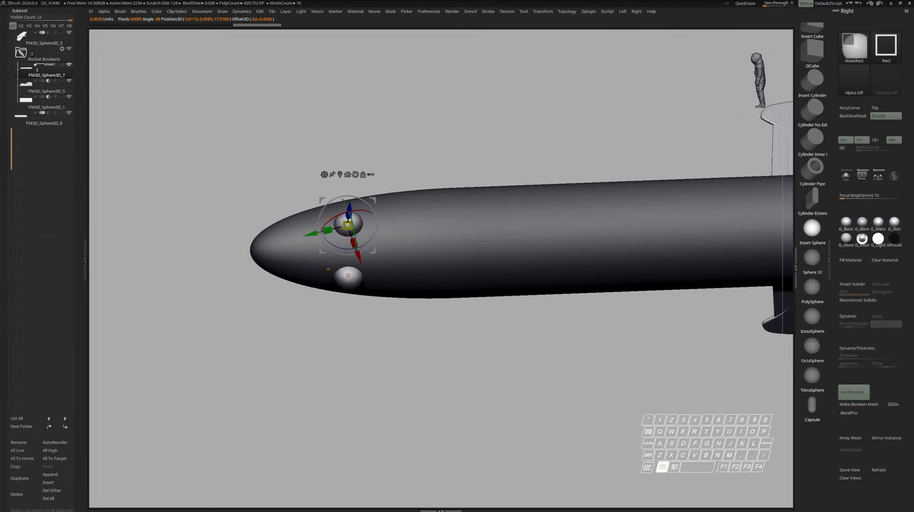
ctrl+click(509, 325)
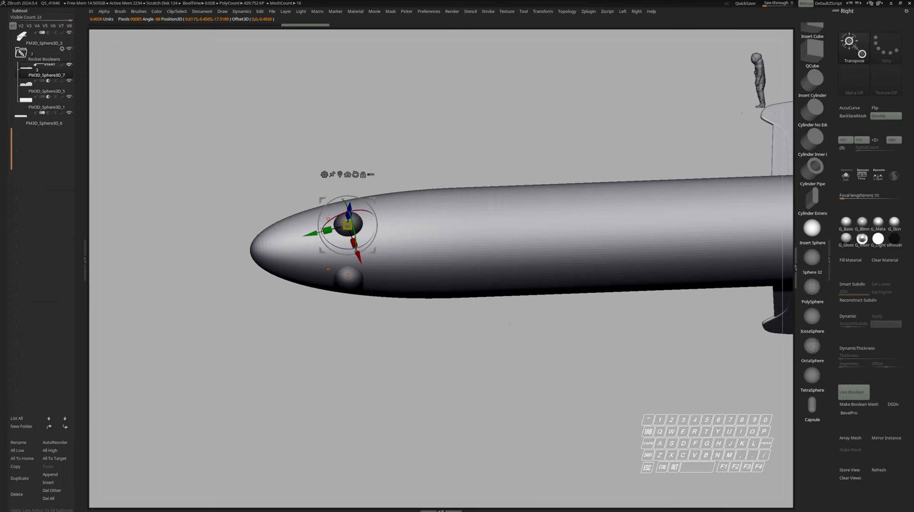
key(alt+s)
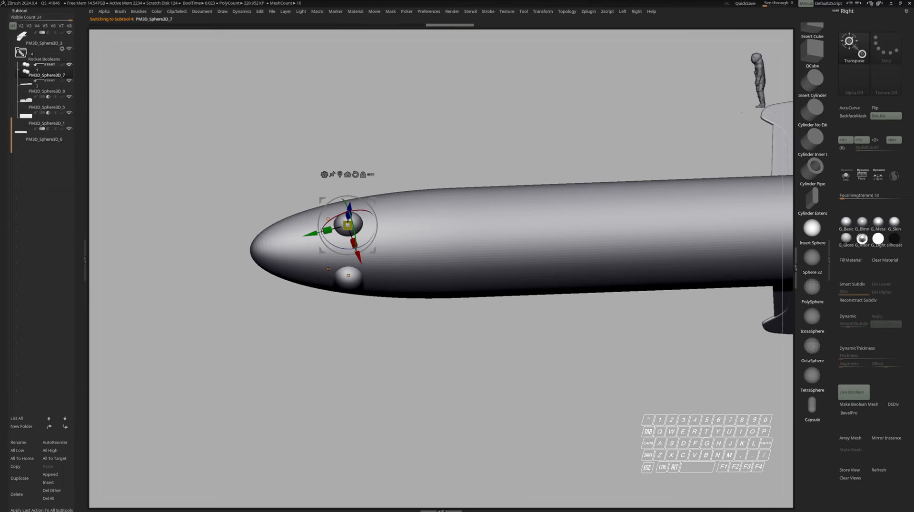
click(65, 426)
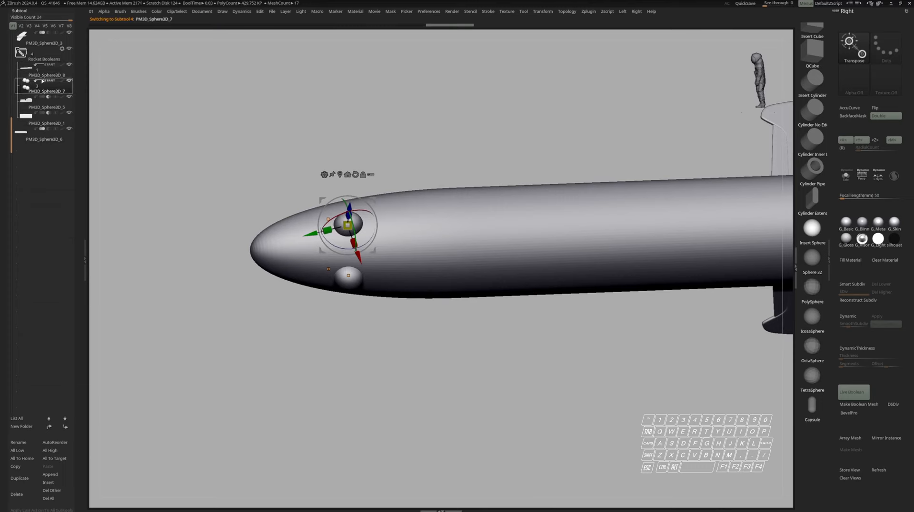
click(49, 82)
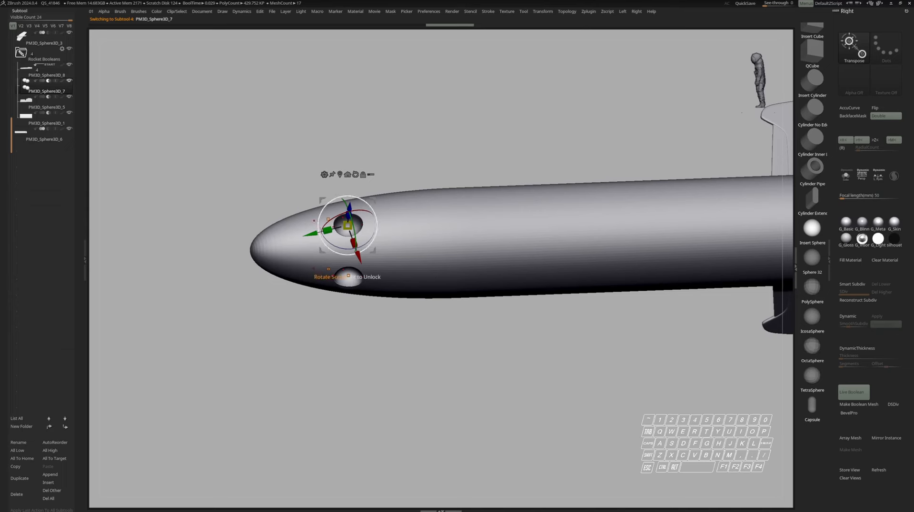
Step: Stretch the subtracting spheres along the body's axis to form elongated oval recesses in the nose
drag(327, 230, 309, 234)
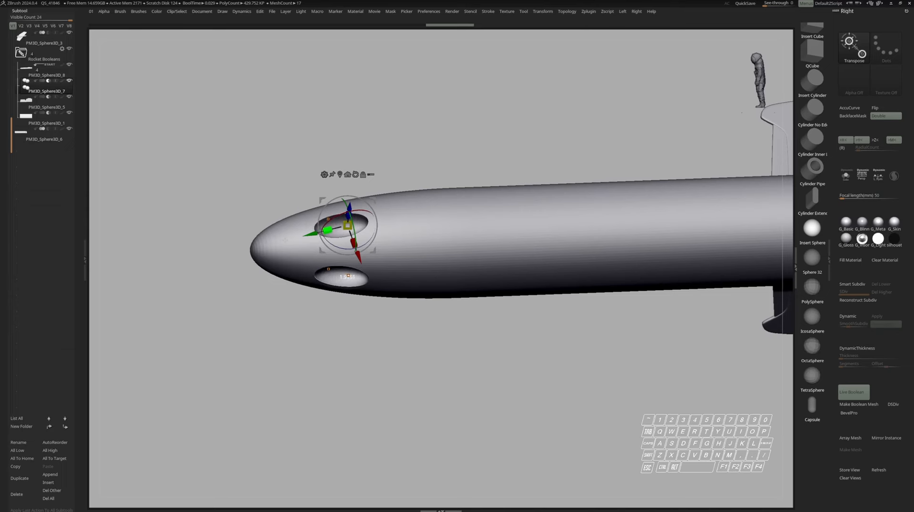
key(alt+s)
right_drag(309, 235, 321, 223)
key(alt+s)
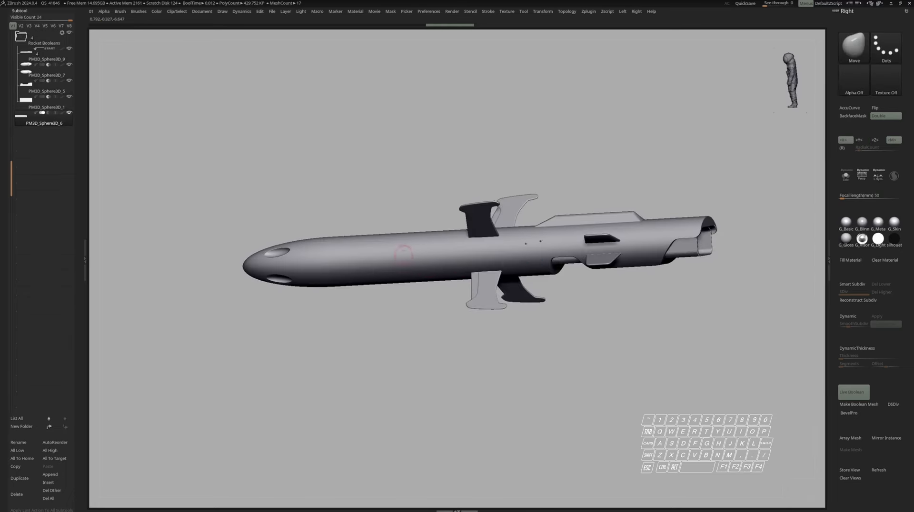
Step: Select the missile body from a side view and switch to the MeshExtrude brush with the Curve stroke
right_drag(403, 255, 447, 278)
key(e)
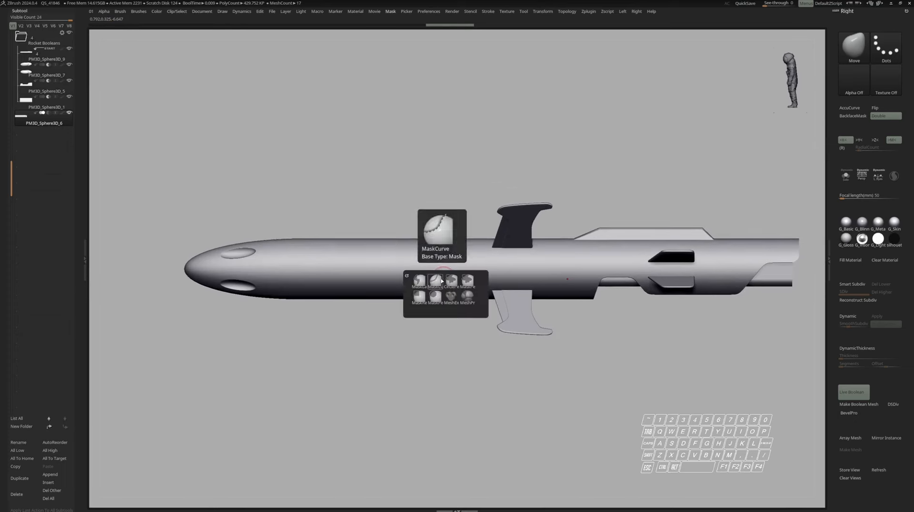
key(ctrl)
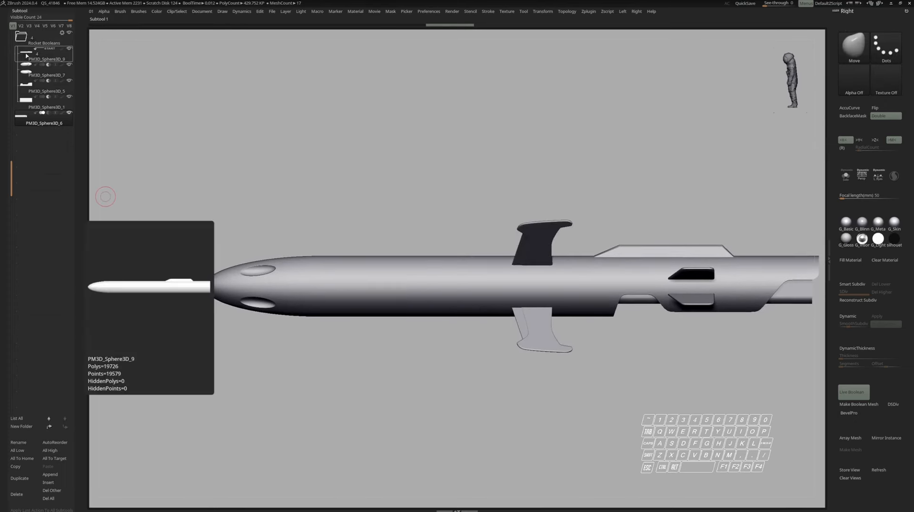
click(28, 60)
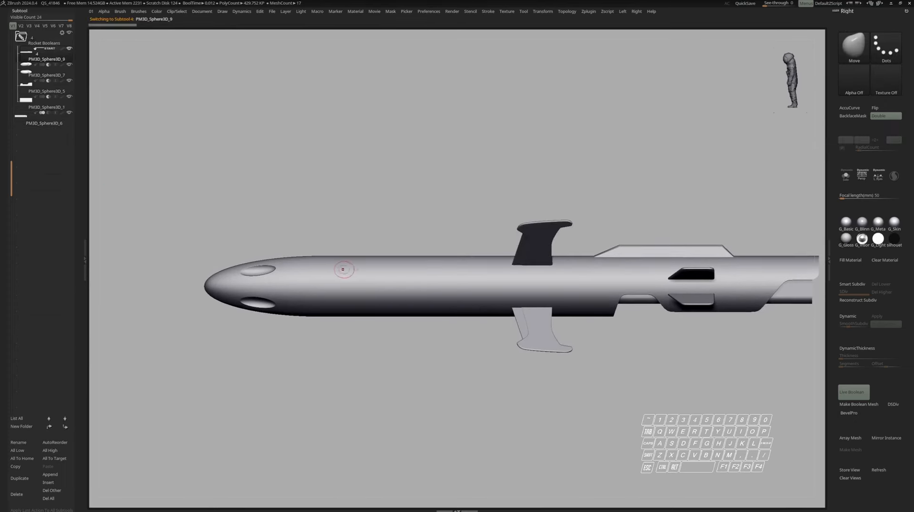
mouse_move(350, 270)
right_down()
mouse_move(413, 276)
mouse_move(420, 260)
right_up()
Step: Draw a closed polygonal plate over the mid-body, with a slanted front end and a diagonal step down toward the forward fins
key(space)
ctrl+shift+drag(474, 270, 431, 271)
key(space)
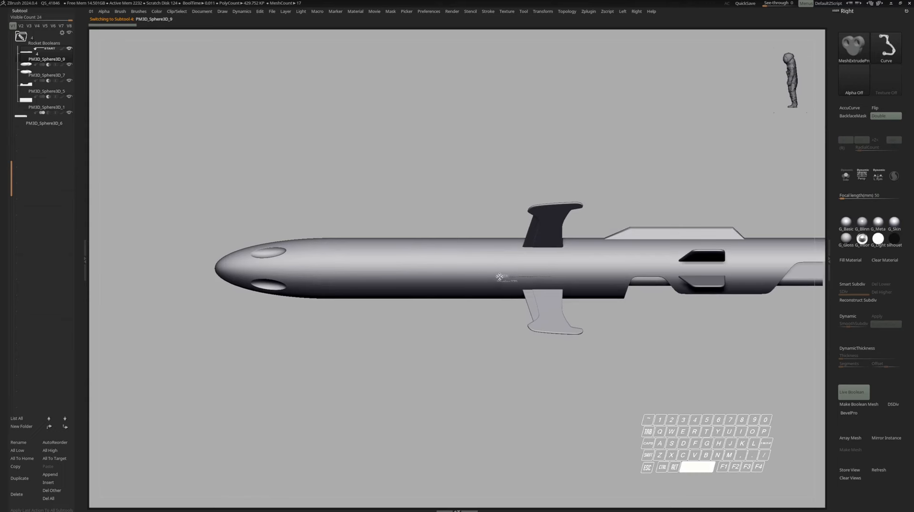
mouse_move(499, 276)
mouse_down()
mouse_move(474, 290)
mouse_move(470, 323)
mouse_up()
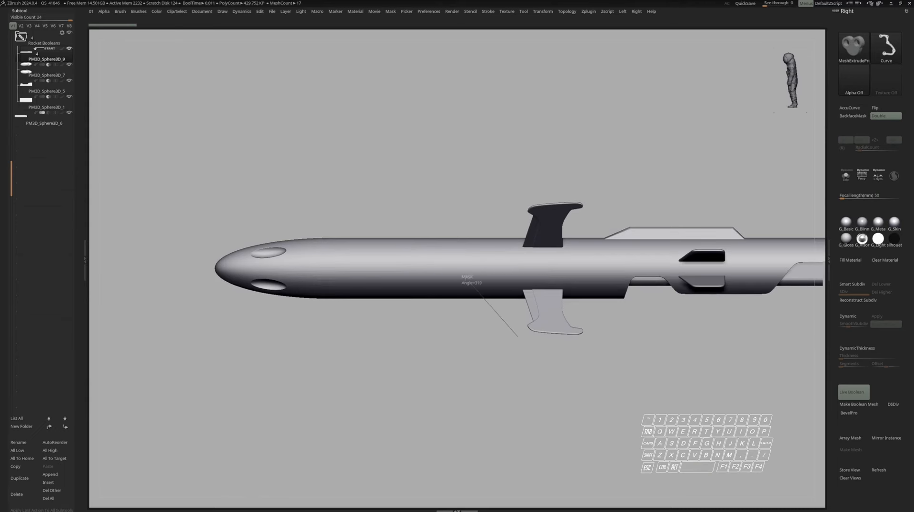
key(space)
drag(465, 278, 357, 284)
key(alt)
key(alt)
key(alt)
mouse_move(364, 224)
mouse_down()
mouse_move(548, 215)
mouse_move(551, 328)
mouse_up()
key(alt)
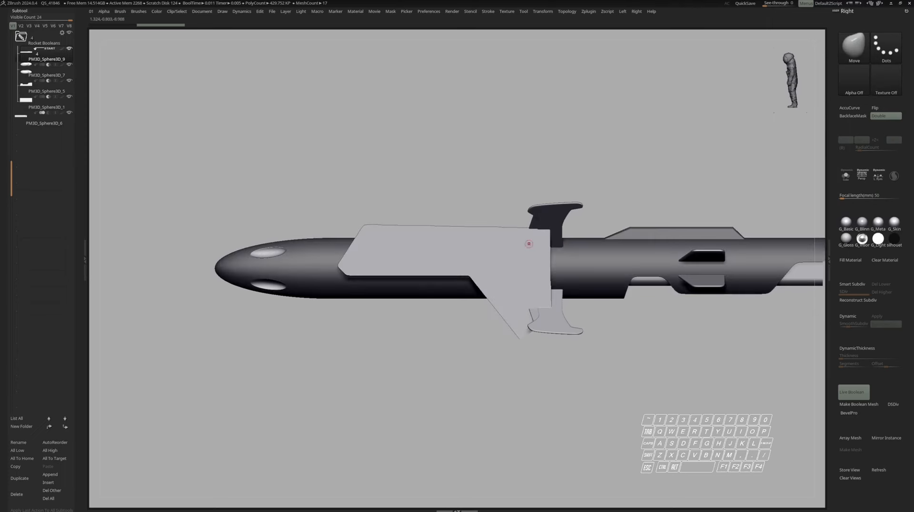
Step: Set the new polygonal plate in the Rocket Booleans folder to subtract from the body
right_drag(476, 244, 504, 248)
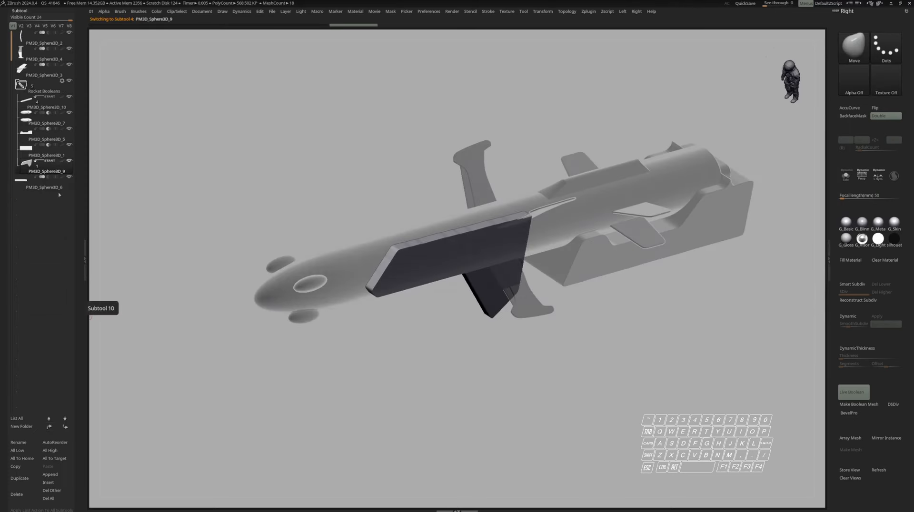
click(35, 161)
click(48, 162)
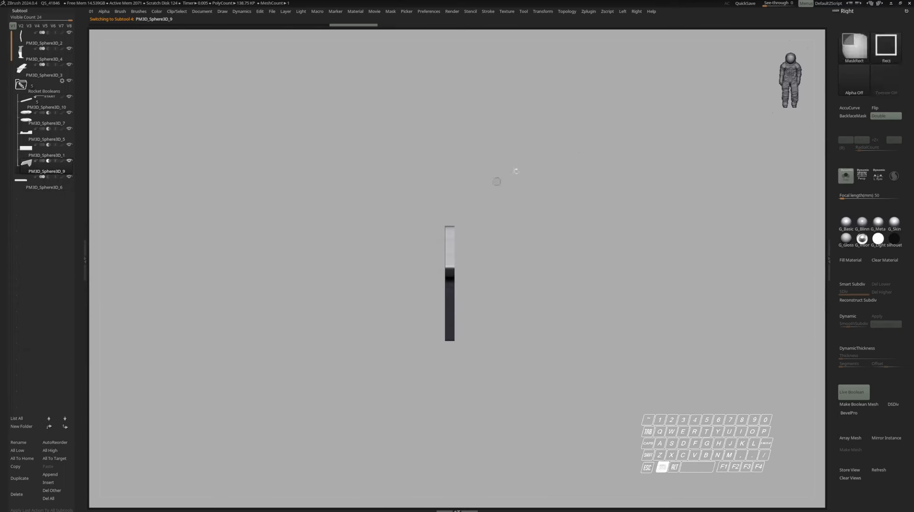
Step: Mask one side of the plate, extend the other side across the full width of the body, clear the mask, and adjust the plate's sideways position
ctrl+drag(525, 167, 453, 375)
right_drag(490, 249, 476, 289)
key(s)
key(w)
right_drag(467, 255, 488, 284)
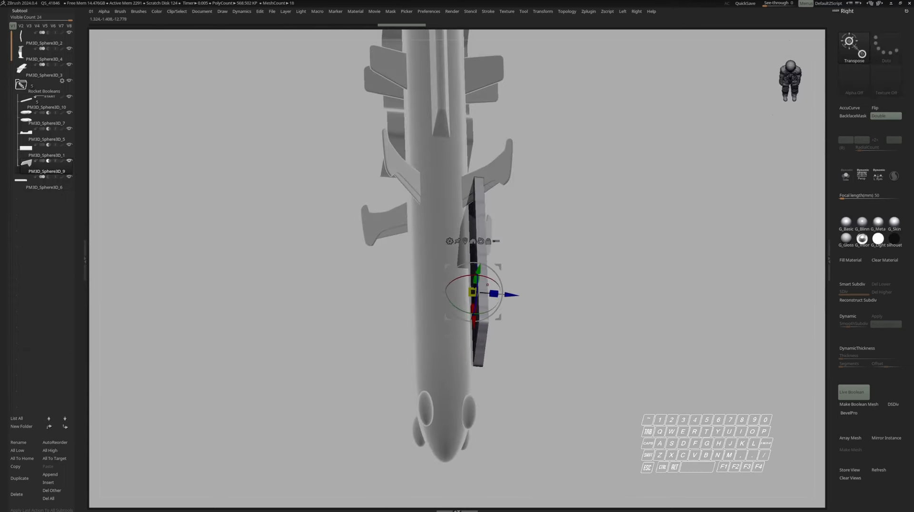
drag(511, 295, 422, 288)
key(q)
right_drag(524, 276, 519, 301)
ctrl+drag(559, 260, 548, 280)
key(w)
drag(423, 285, 434, 285)
key(q)
Step: Hide the widened plate's two flat side faces and delete them, keeping only the outline band
key(s)
key(1)
mouse_move(496, 281)
right_down()
mouse_move(510, 266)
mouse_move(479, 251)
right_up()
ctrl+shift+click(504, 258)
ctrl+shift+click(381, 260)
ctrl+shift+click(410, 270)
ctrl+shift+click(412, 249)
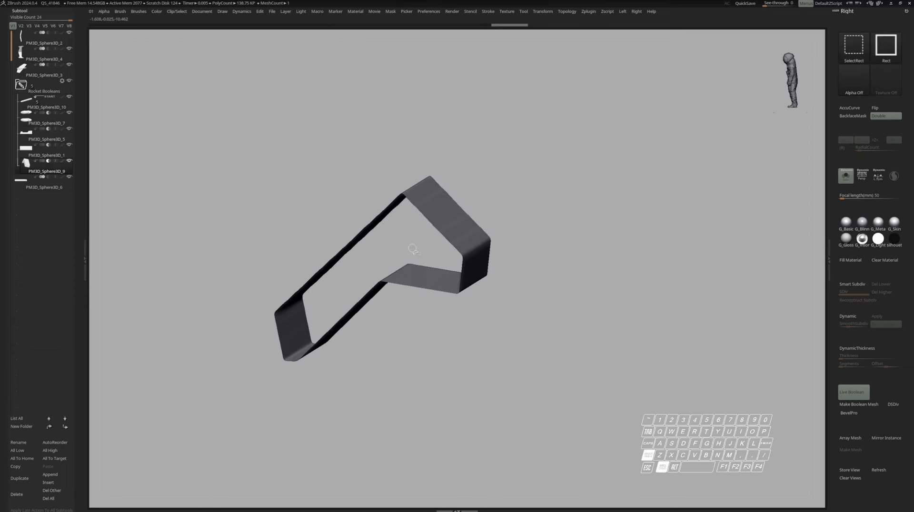
right_drag(413, 247, 478, 250)
key(Delete)
Step: Apply Polish By Features to the outline band twice to round its corners
key(s)
key(y)
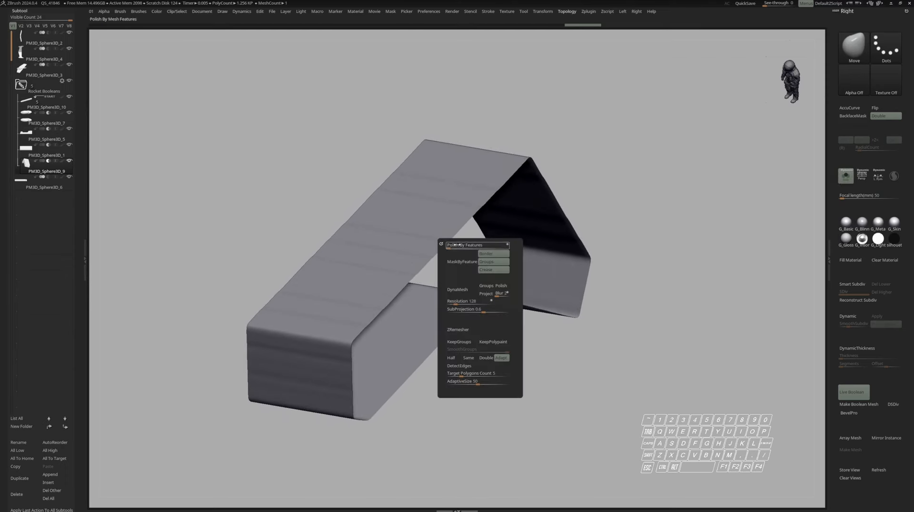
click(505, 245)
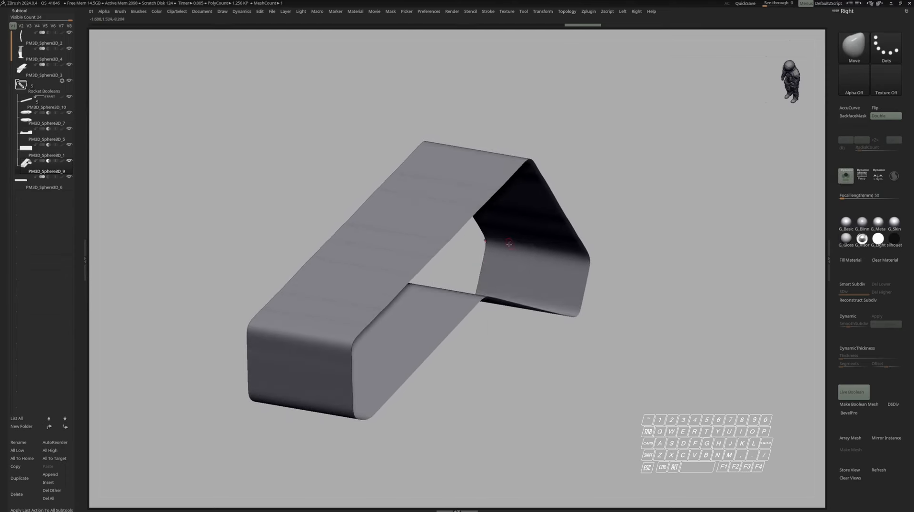
key(y)
click(506, 246)
right_drag(512, 242, 498, 252)
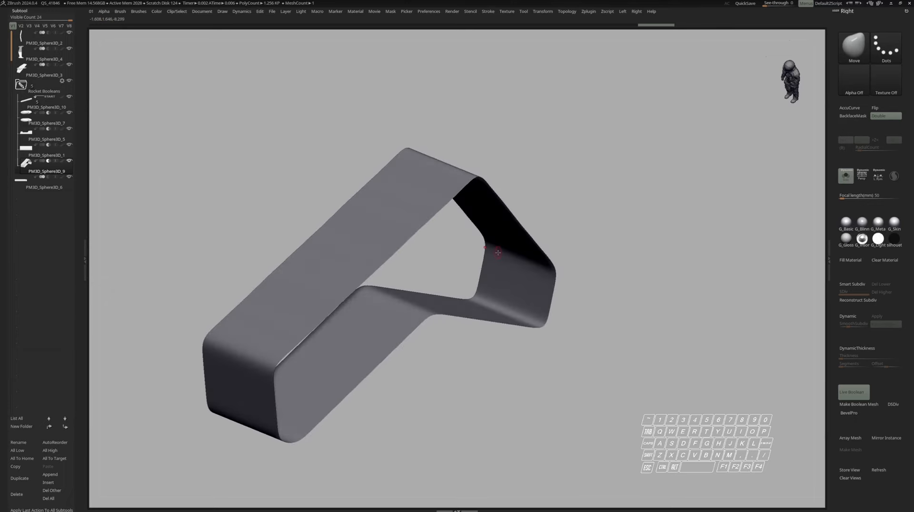
Step: Show all parts and apply dynamic thickness of 0.005 to the band, cutting a thin panel line into the body
key(shift+f)
key(s)
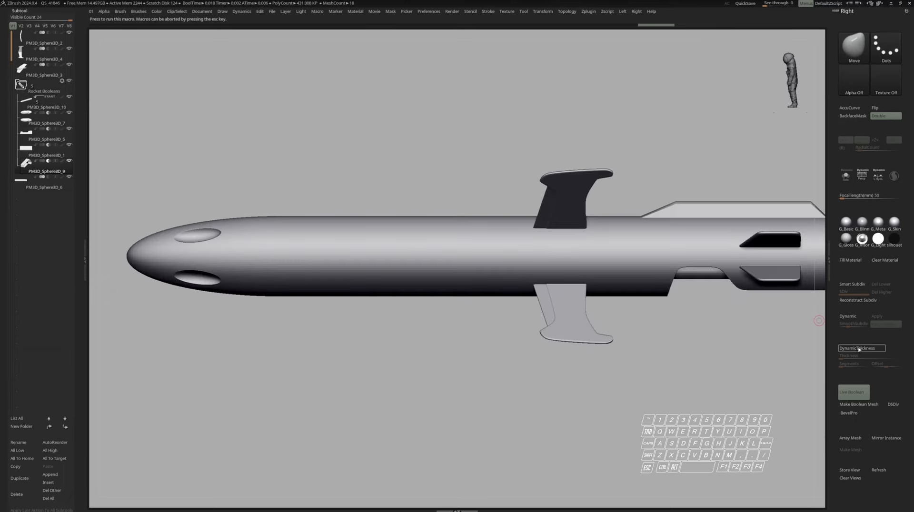
click(859, 348)
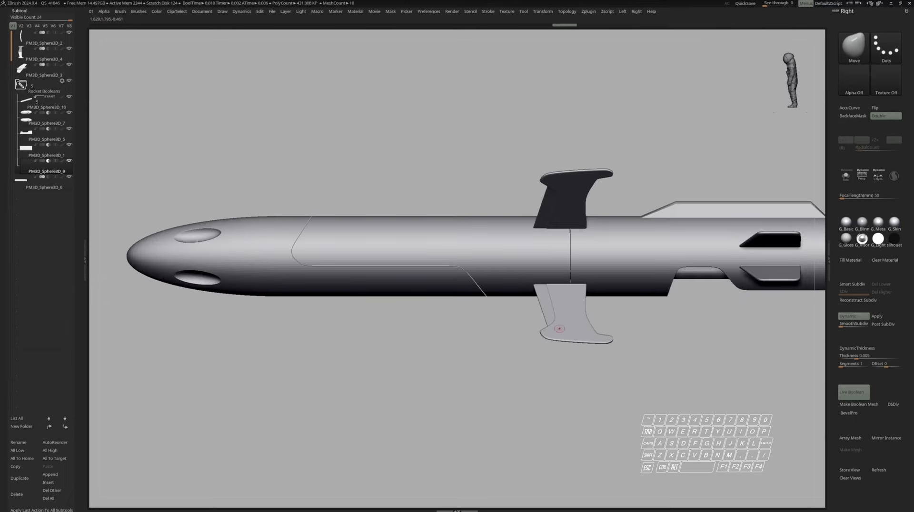
right_drag(409, 265, 461, 312)
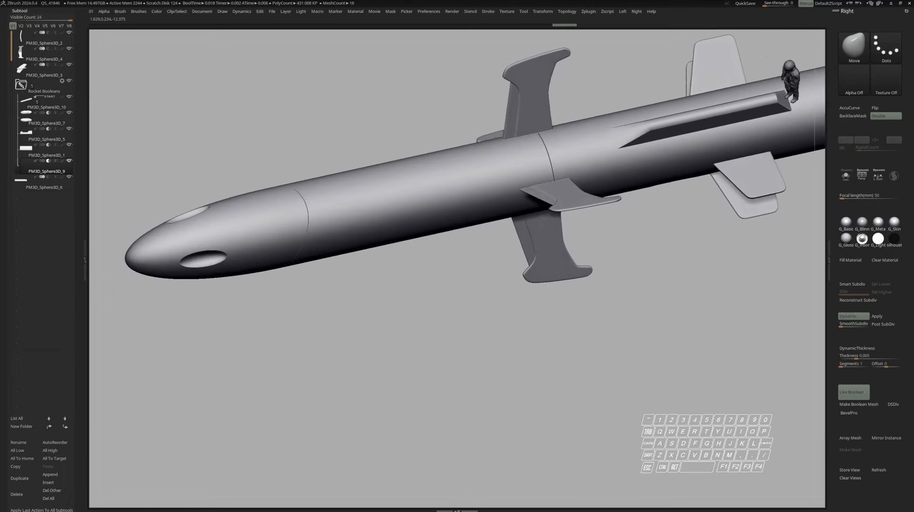
Step: Hide the unneeded upper and rear portions of the panel-line band with lasso and rectangle selections
key(s)
mouse_move(545, 262)
shift+right_down()
mouse_move(537, 255)
mouse_move(466, 272)
shift+right_up()
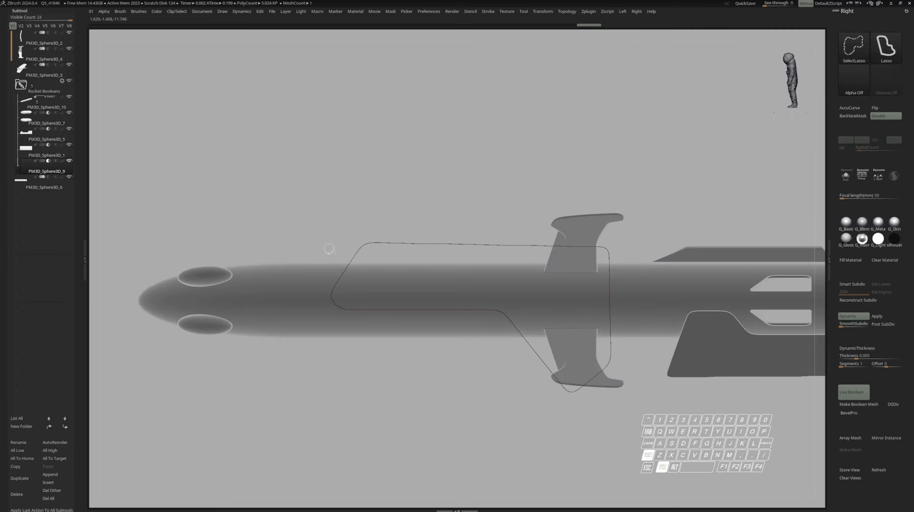
mouse_move(328, 248)
ctrl+alt+shift+mouse_down()
mouse_move(582, 200)
mouse_move(709, 259)
ctrl+alt+shift+mouse_up()
mouse_move(509, 182)
ctrl+alt+shift+mouse_down()
mouse_move(676, 260)
mouse_move(614, 446)
mouse_move(591, 449)
ctrl+alt+shift+mouse_up()
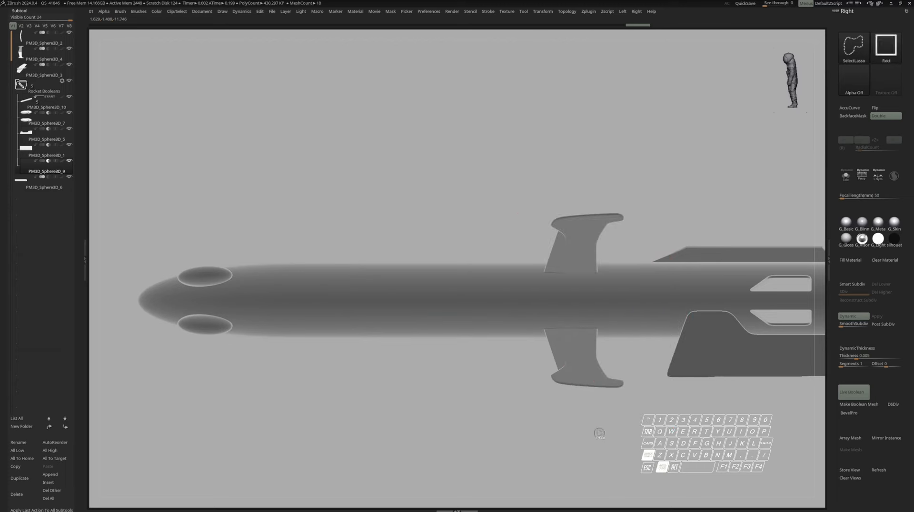
key(d)
Step: Select the rocket body and, from the top view, extrude a rectangular plate around the raised block using MeshExtrudePro with the Rect stroke
mouse_move(572, 314)
right_down()
mouse_move(475, 277)
mouse_move(538, 273)
right_up()
alt+click(573, 308)
key(b)
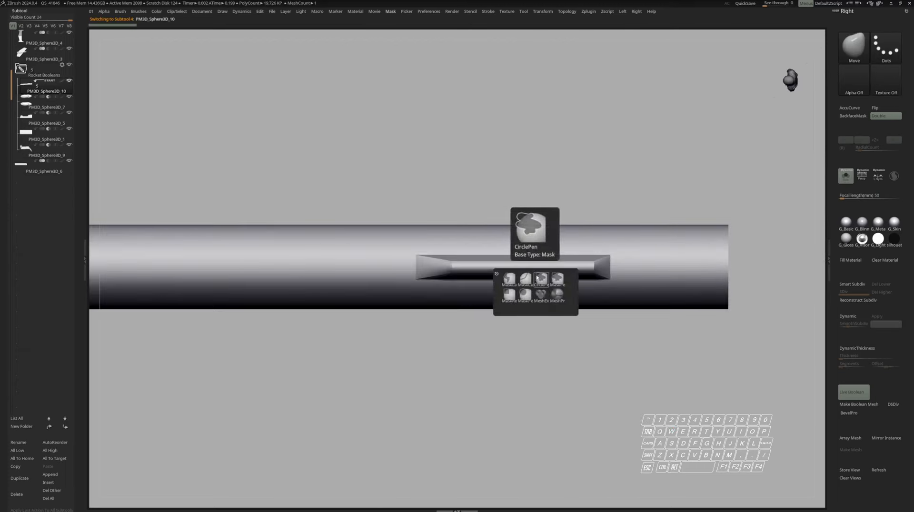
ctrl+click(883, 49)
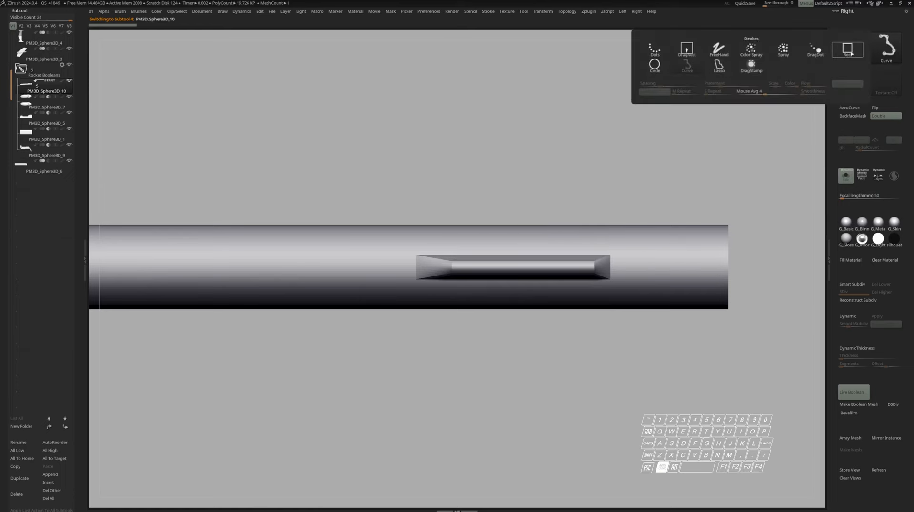
click(852, 52)
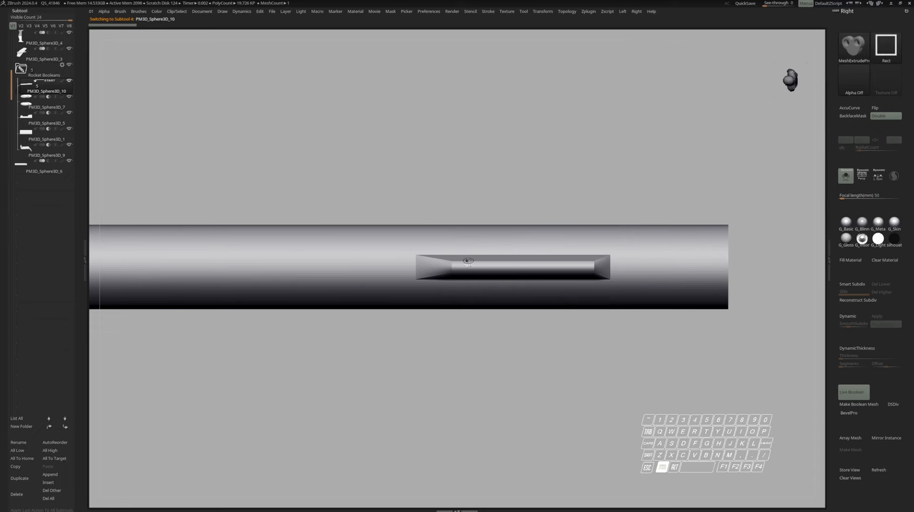
drag(470, 261, 621, 288)
mouse_move(571, 327)
mouse_down()
mouse_move(565, 286)
mouse_move(583, 237)
mouse_up()
ctrl+click(612, 228)
key(alt+s)
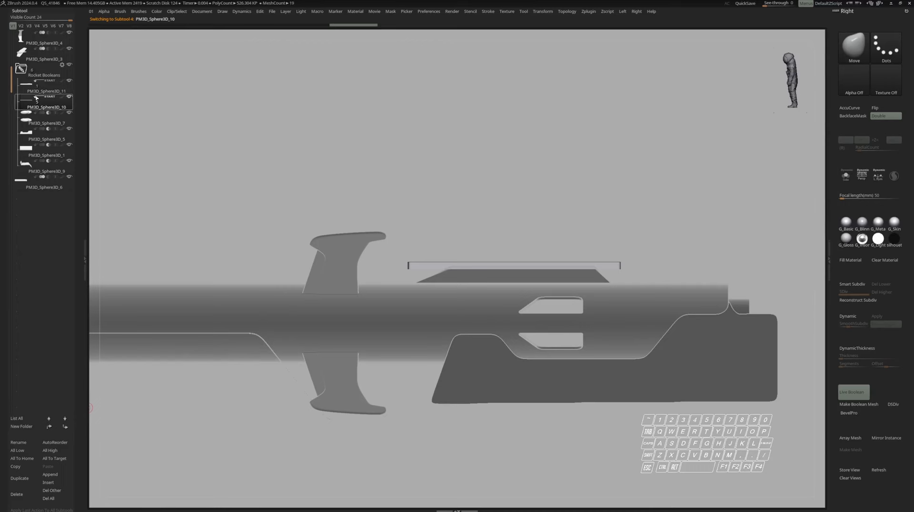
Step: Set the new rectangular plate to subtract and scale it vertically into a tall box cutting into the rocket body
key(w)
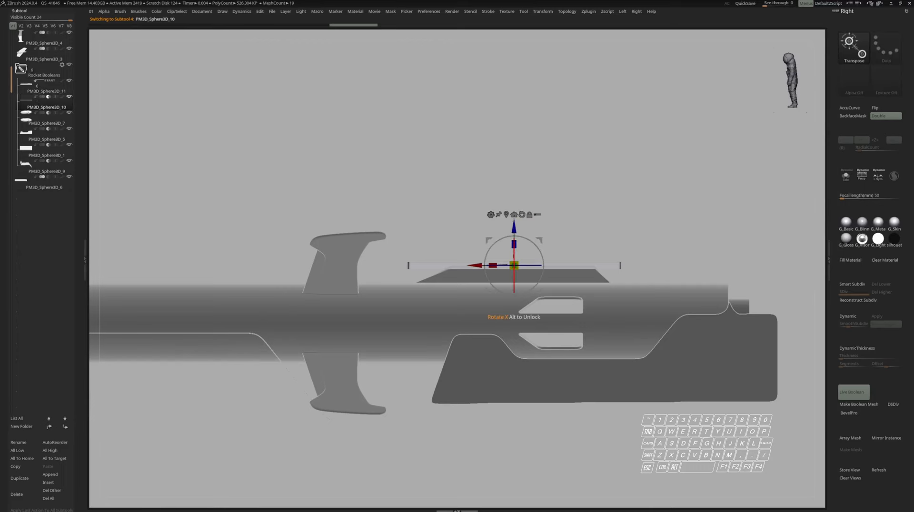
mouse_move(514, 244)
mouse_down()
mouse_move(514, 207)
mouse_move(514, 242)
mouse_up()
key(q)
drag(544, 214, 539, 281)
Step: Hide the box's top and bottom faces with SelectRect, delete them, and make the remaining outline band one polygroup
key(s)
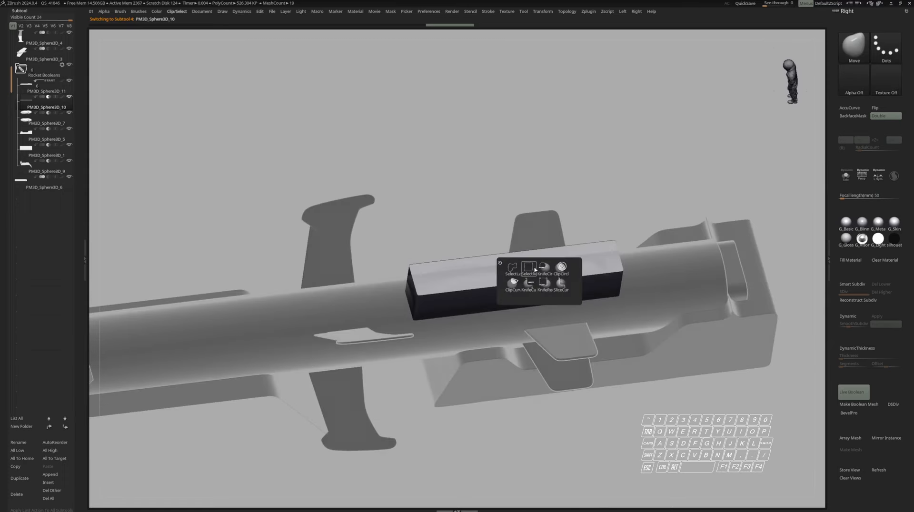
click(535, 268)
key(s)
shift+drag(556, 227, 534, 273)
ctrl+shift+click(530, 268)
ctrl+shift+click(531, 269)
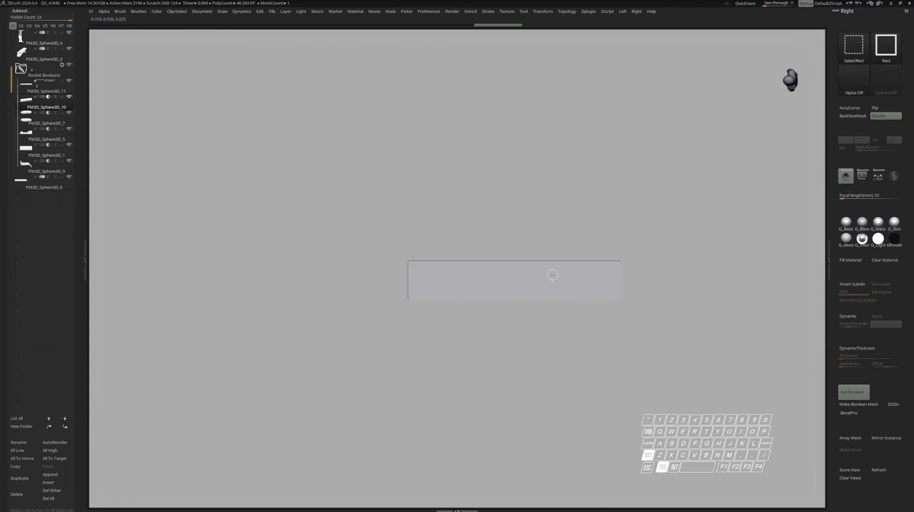
drag(552, 307, 546, 244)
ctrl+shift+click(538, 280)
key(alt+d)
right_drag(546, 245, 565, 267)
key(ctrl+w)
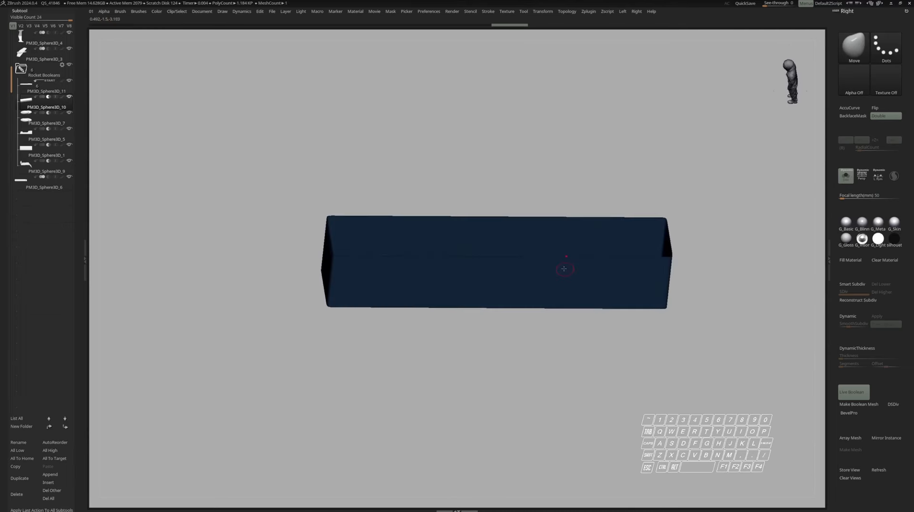
Step: Round the band's corners with Polish By Features and enable dynamic thickness to cut a panel line around the raised block
key(t)
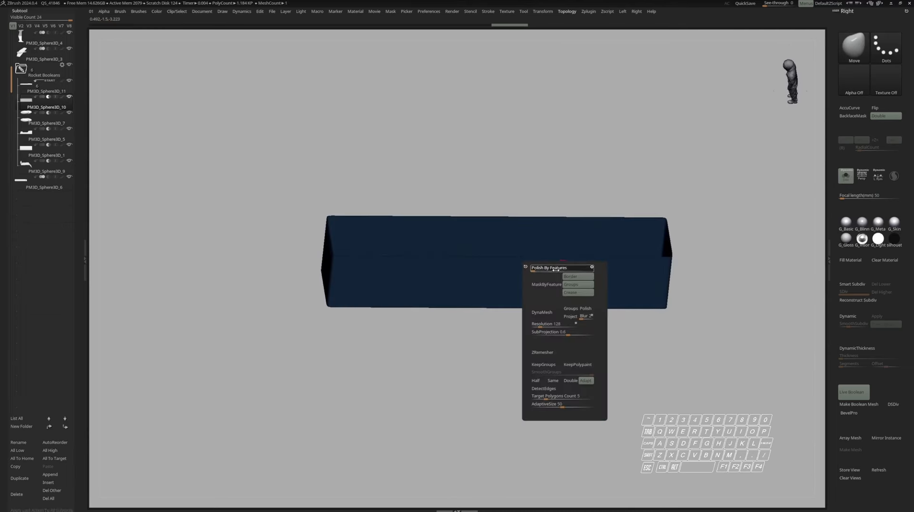
click(555, 269)
right_drag(766, 259, 790, 264)
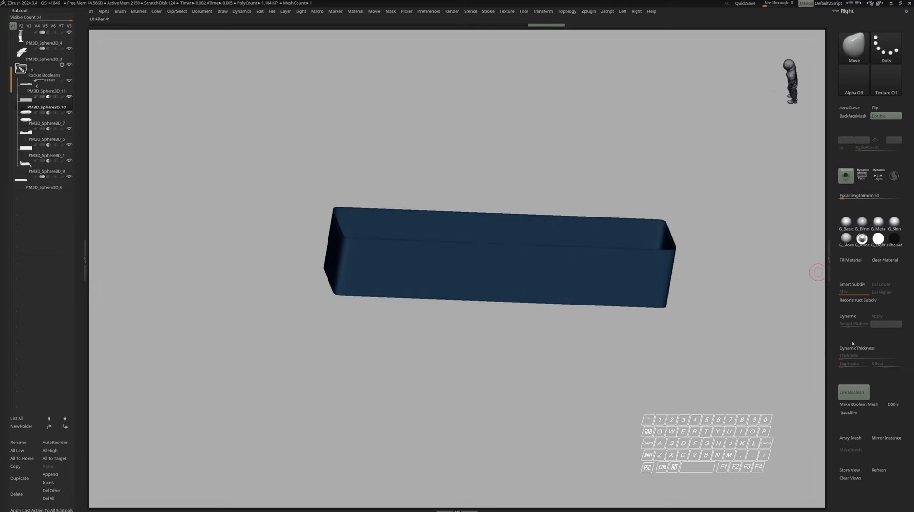
click(854, 348)
key(shift+f)
key(s)
right_drag(524, 257, 530, 286)
Step: Adjust the outline band with the gizmo so its panel line frames the raised block on the body
key(w)
drag(494, 219, 466, 242)
key(q)
ctrl+right_drag(580, 267, 581, 236)
right_drag(580, 236, 609, 217)
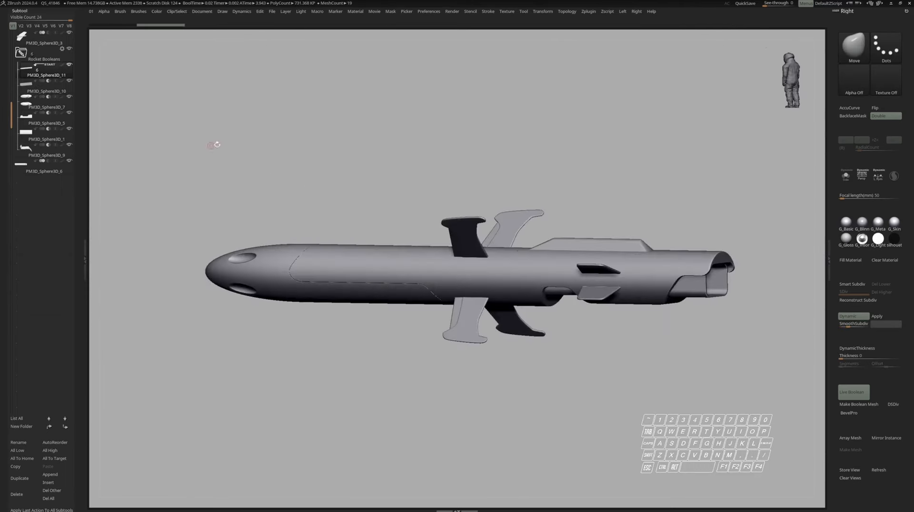
right_drag(595, 218, 637, 217)
mouse_move(432, 259)
right_down()
mouse_move(452, 260)
mouse_move(443, 253)
mouse_move(441, 266)
mouse_move(464, 272)
right_up()
Step: Isolate the raised block's panel-line band and check its shape and polygroups against the rocket body
key(s)
click(25, 90)
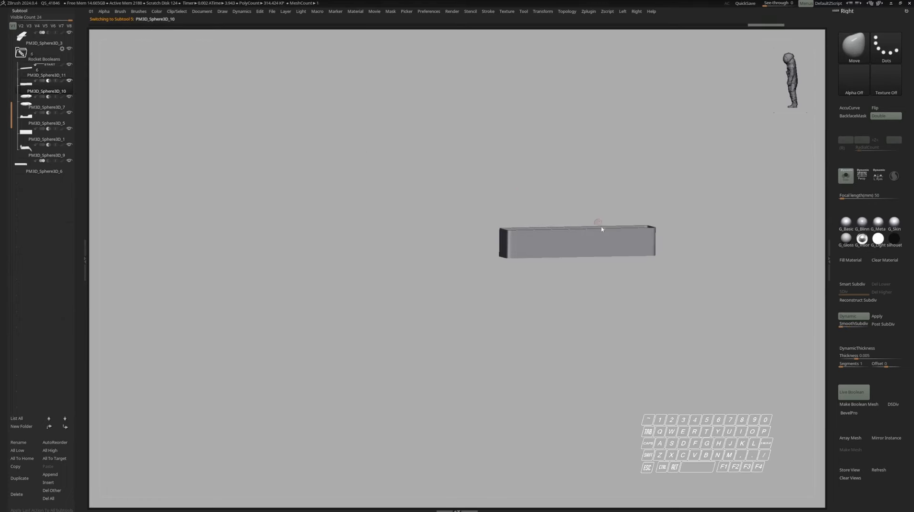
key(f)
key(shift+f)
right_drag(667, 235, 622, 243)
key(s)
ctrl+right_drag(441, 271, 425, 262)
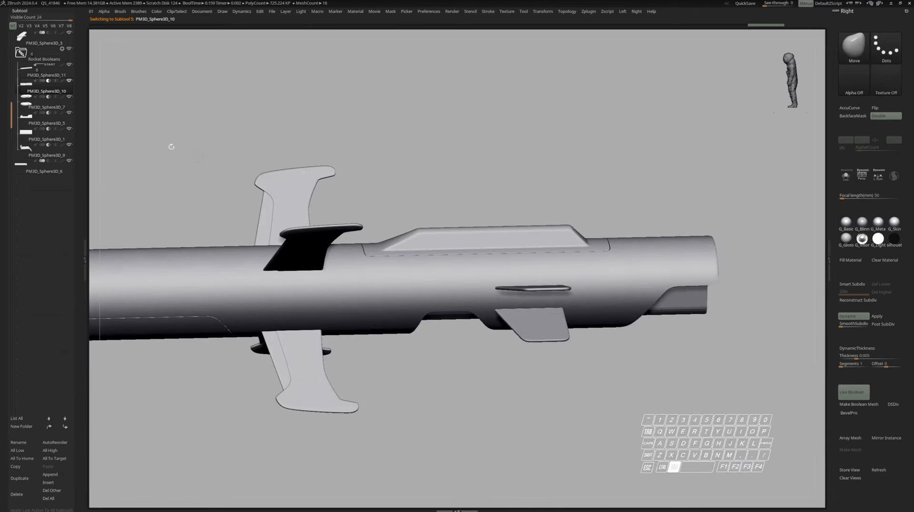
Step: Select the nose recess ellipsoids, apply Smart Subdiv and enable dynamic subdivision on them
click(22, 103)
key(s)
key(f)
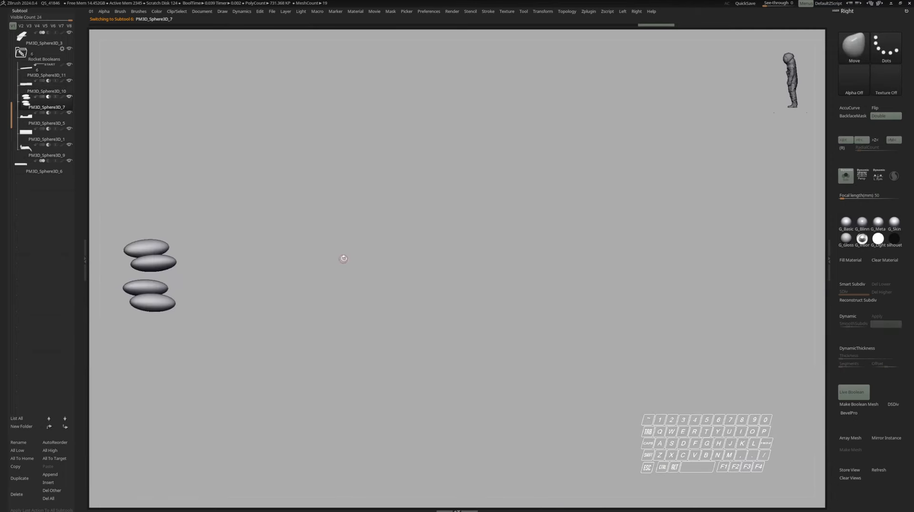
right_drag(344, 258, 333, 262)
key(shift+f)
ctrl+right_drag(153, 259, 366, 267)
key(shift+f)
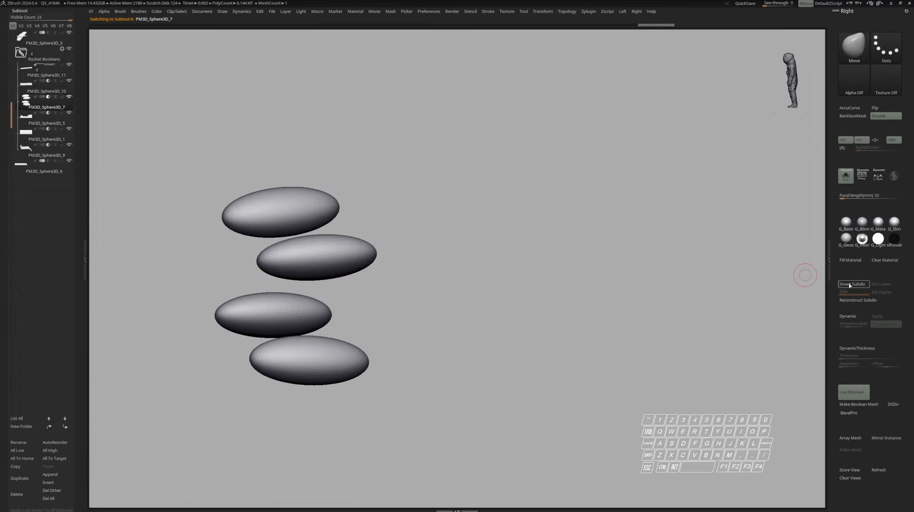
click(849, 284)
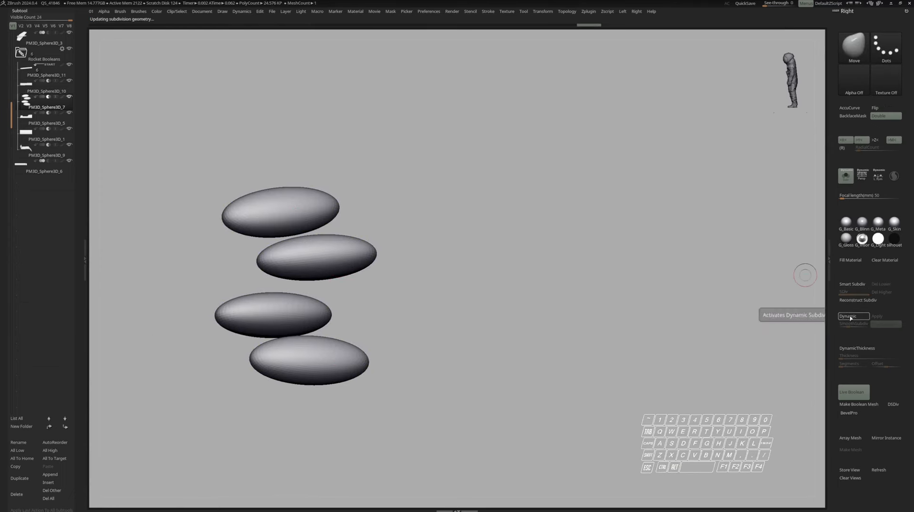
click(850, 317)
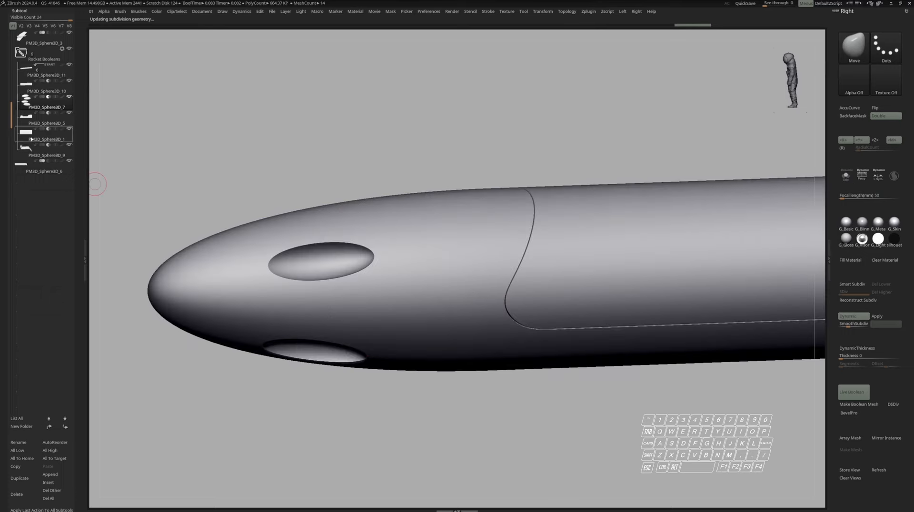
Step: Isolate the stepped rear cutter, check its polygroups and enable dynamic subdivision on it
click(28, 125)
key(f)
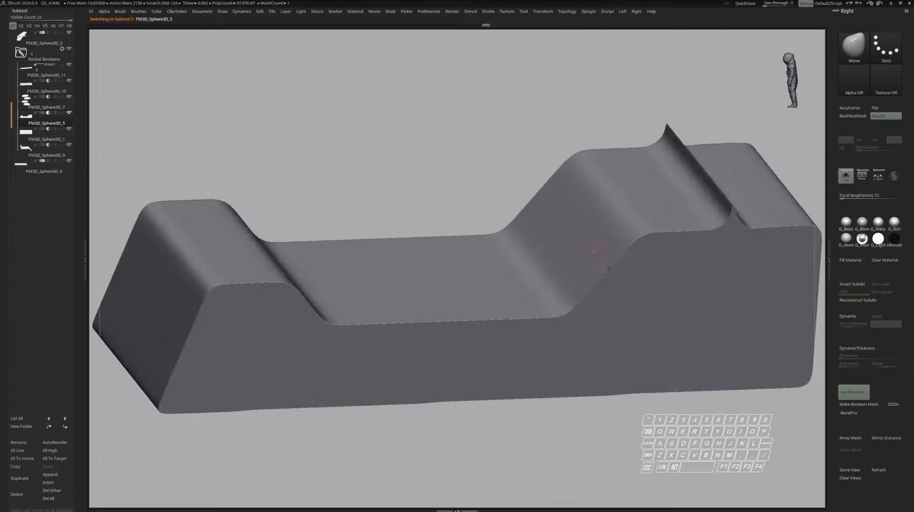
key(shift+f)
right_drag(669, 241, 712, 240)
key(shift+f)
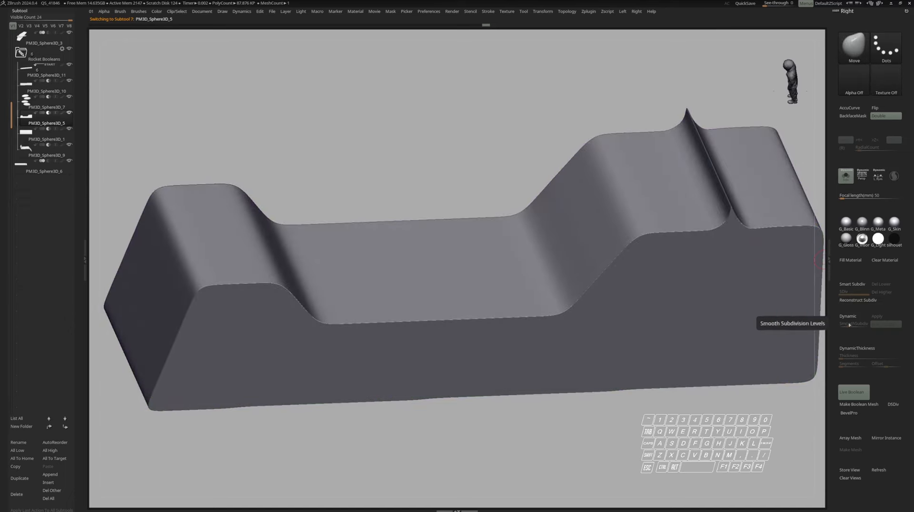
click(846, 317)
right_drag(700, 263, 715, 255)
key(shift+s)
key(shift+s)
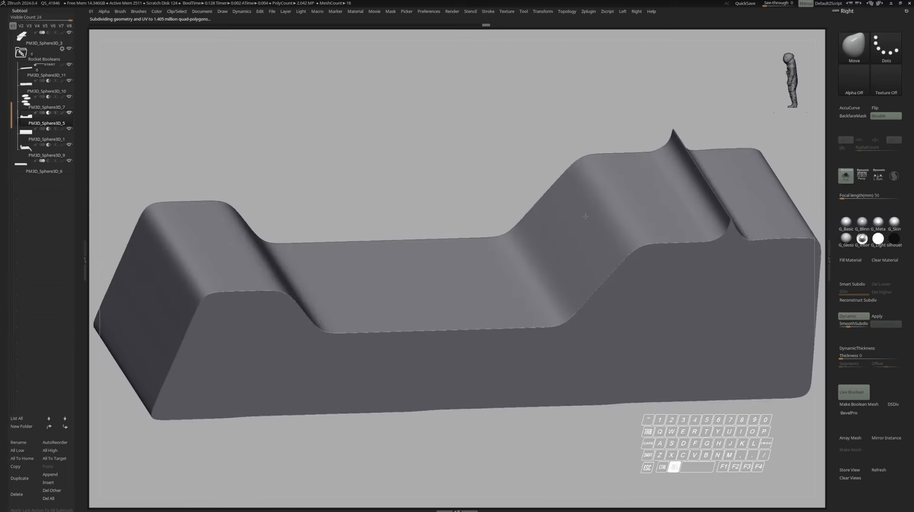
alt+right_drag(590, 176, 604, 214)
right_drag(605, 214, 567, 204)
Step: Regroup the inner rounded box cutter with Groups By Normals and smooth it with dynamic subdivision
click(27, 135)
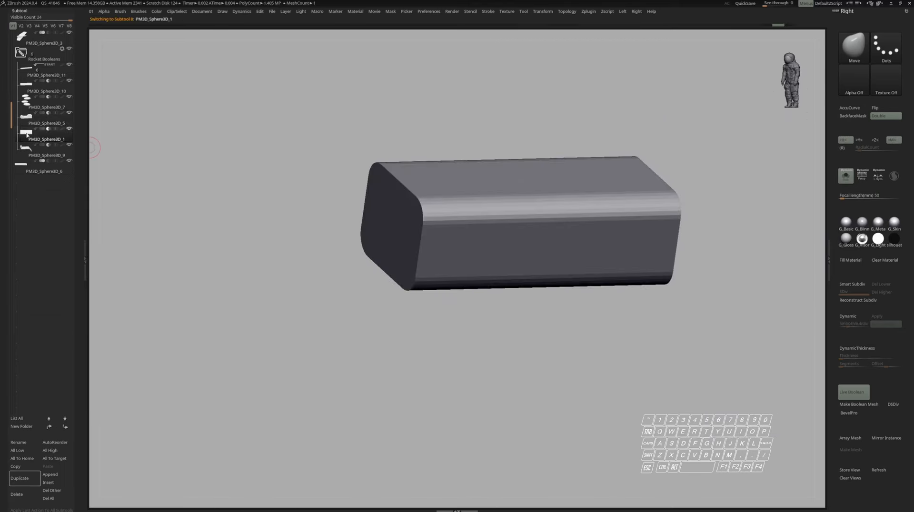
key(shift+f)
mouse_move(612, 230)
right_down()
mouse_move(541, 243)
mouse_move(623, 248)
mouse_move(598, 235)
right_up()
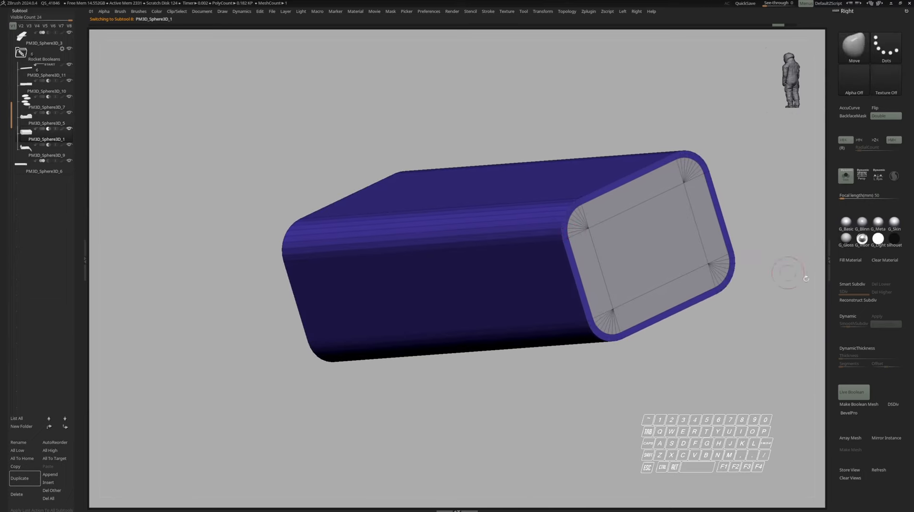
key(Tab)
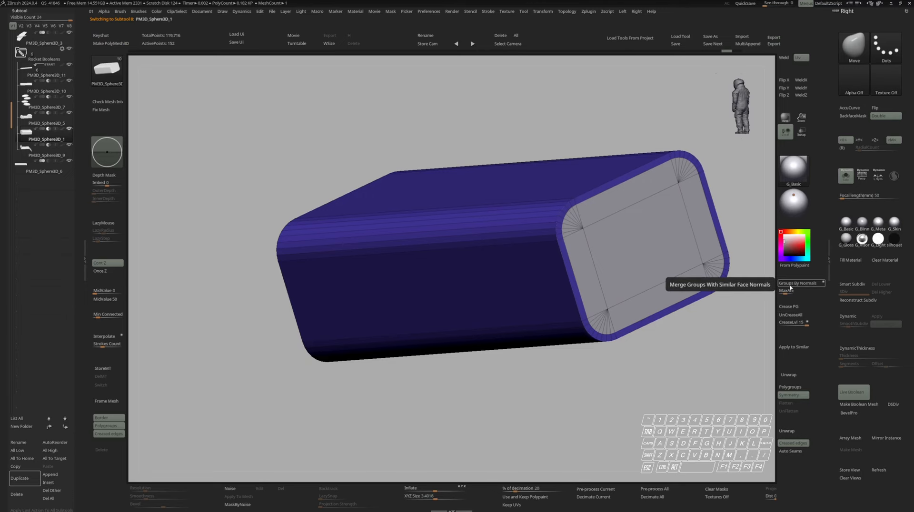
click(792, 283)
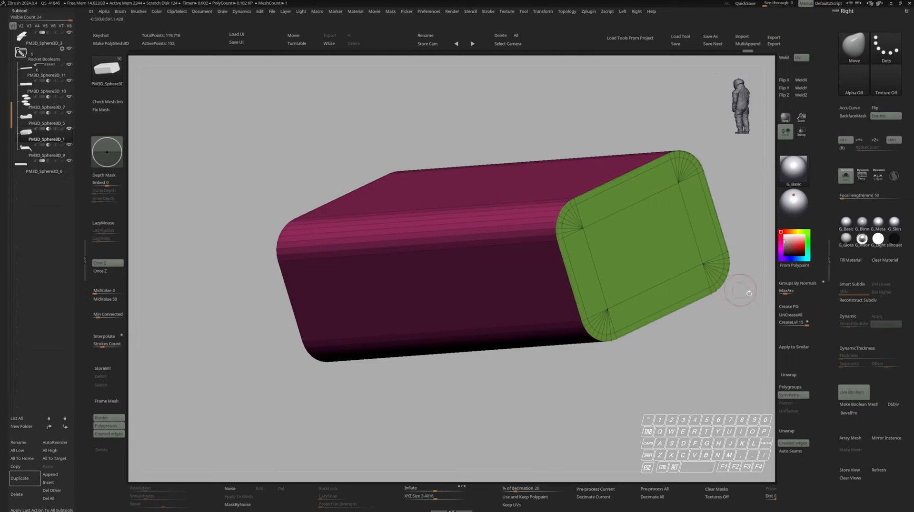
click(847, 316)
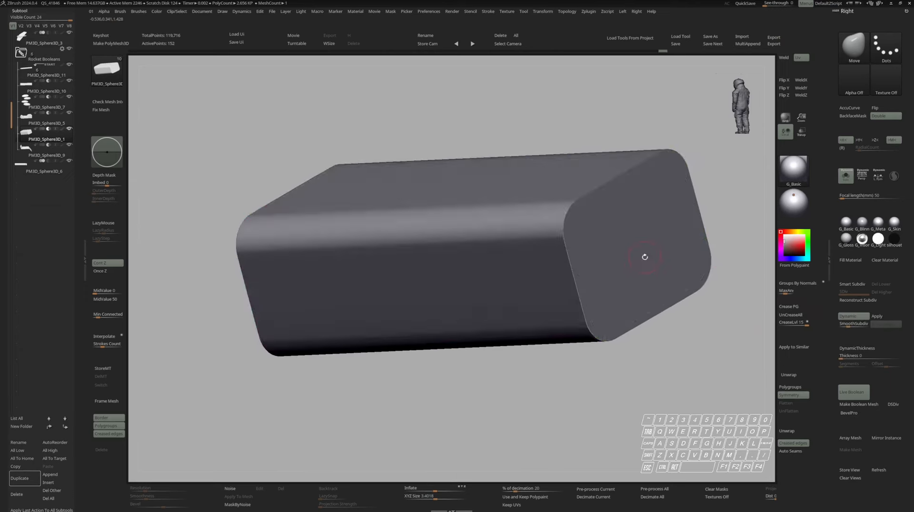
key(shift+f)
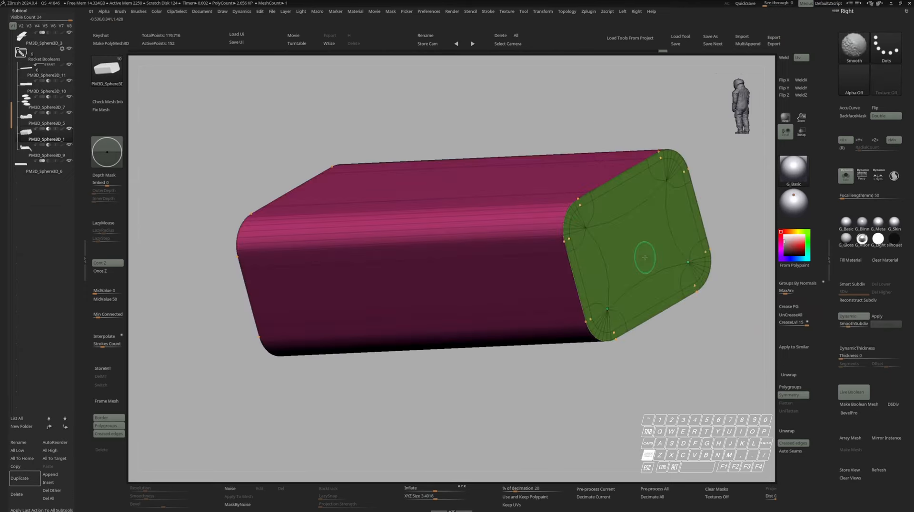
key(shift+f)
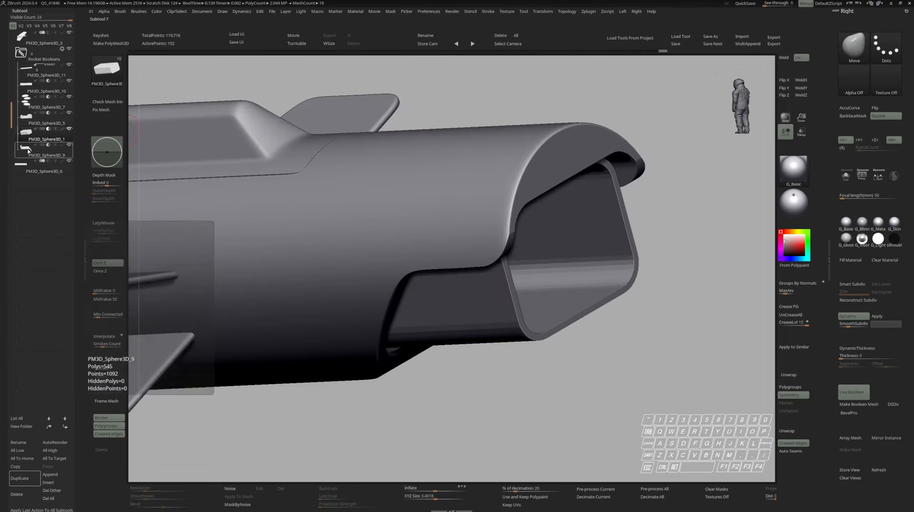
Step: Isolate the long side panel-line band and check its polygroups and rounded bends
click(25, 153)
right_drag(518, 218, 523, 257)
key(shift+f)
key(shift+f)
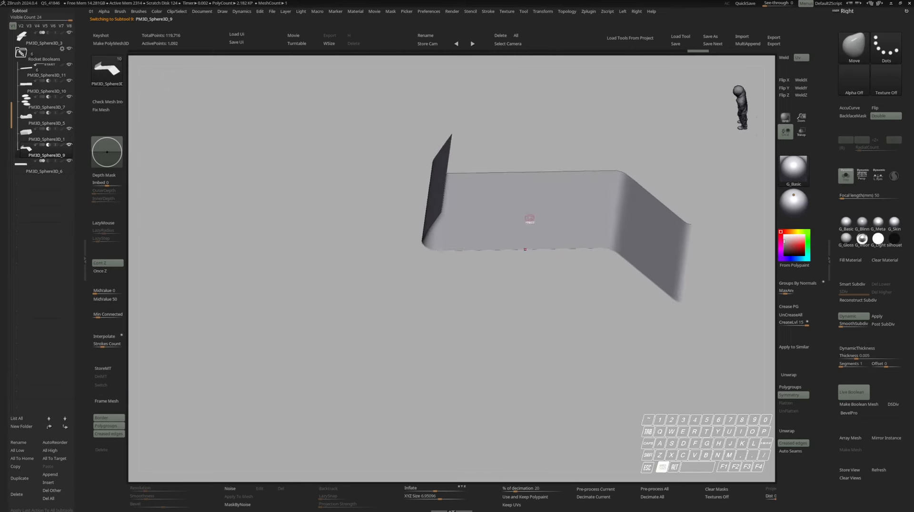
ctrl+right_drag(530, 220, 449, 234)
Step: Isolate the main rocket body and assign all of it to a single polygroup
key(alt+s)
alt+click(428, 259)
key(alt+s)
key(shift+f)
key(shift+f)
ctrl+right_drag(394, 228, 414, 271)
right_drag(414, 271, 435, 238)
key(shift+f)
key(ctrl+w)
key(shift+f)
ctrl+right_drag(435, 238, 436, 232)
right_drag(436, 232, 441, 237)
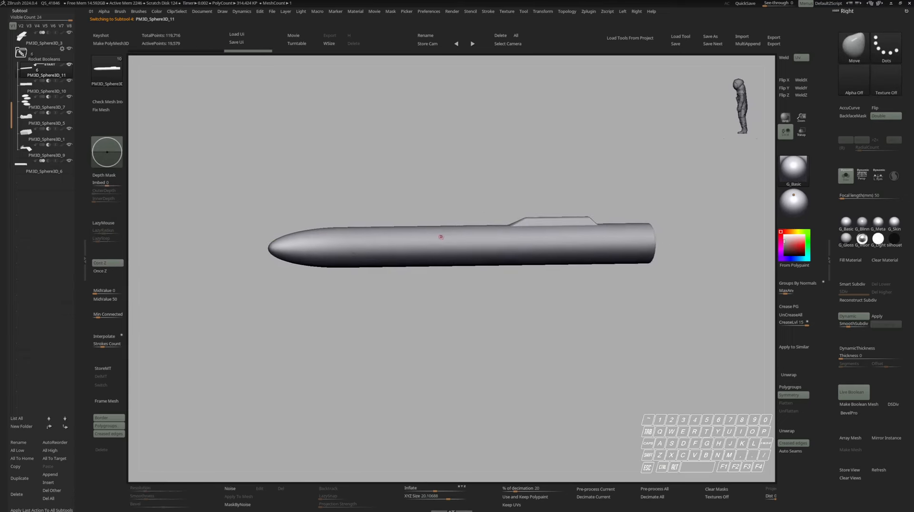
key(alt+s)
Step: Collapse the Rocket Booleans folder and run Boolean With DSDiv on it to produce one combined mesh
click(20, 56)
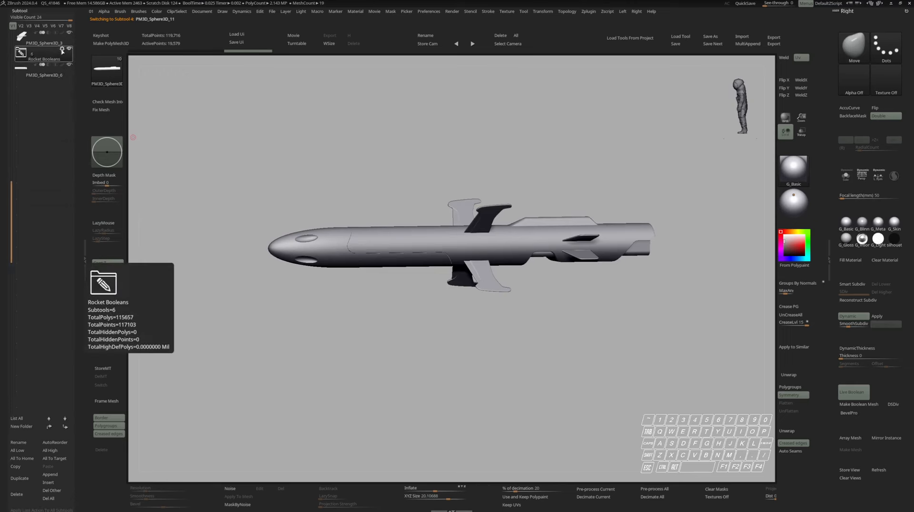
click(63, 50)
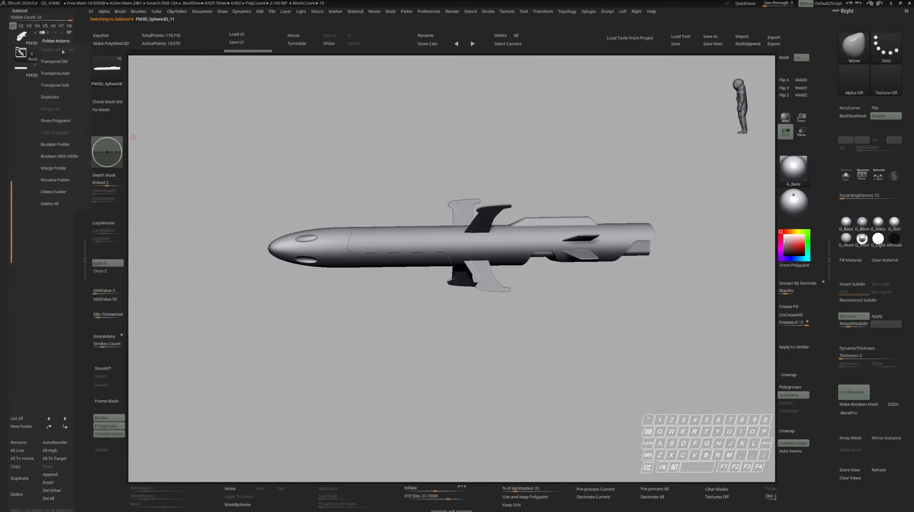
click(61, 157)
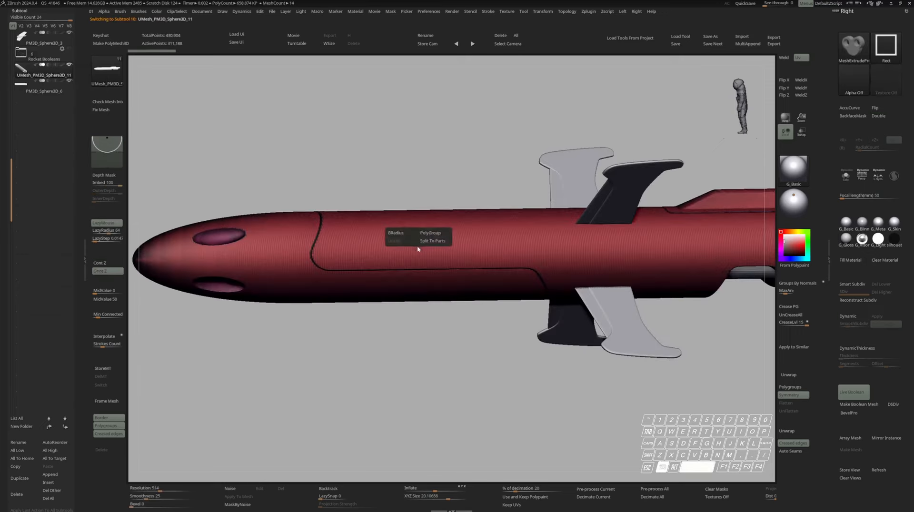
Step: Open BevelPro for the combined rocket body, reset its settings and set the bevel amount to 0.05
right_click(415, 249)
click(421, 318)
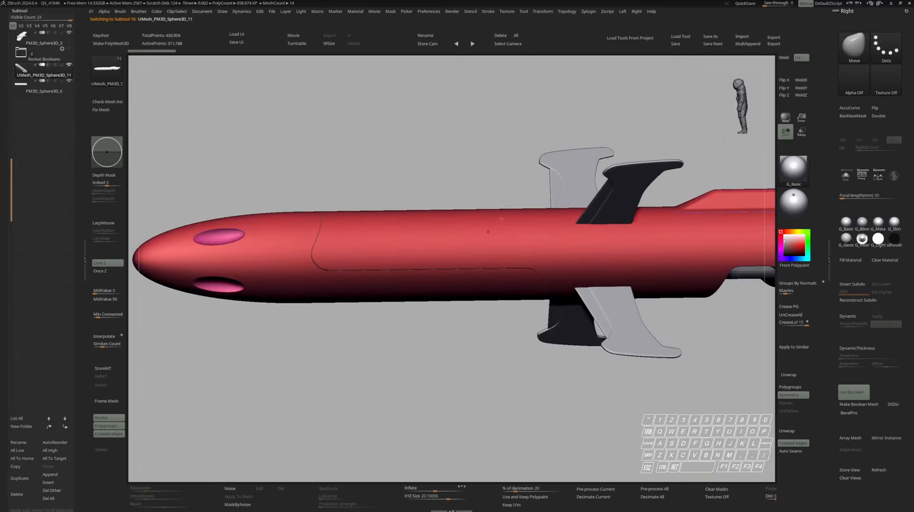
mouse_move(488, 230)
right_down()
mouse_move(490, 248)
mouse_move(483, 242)
mouse_move(535, 245)
mouse_move(543, 257)
mouse_move(523, 234)
mouse_move(510, 239)
right_up()
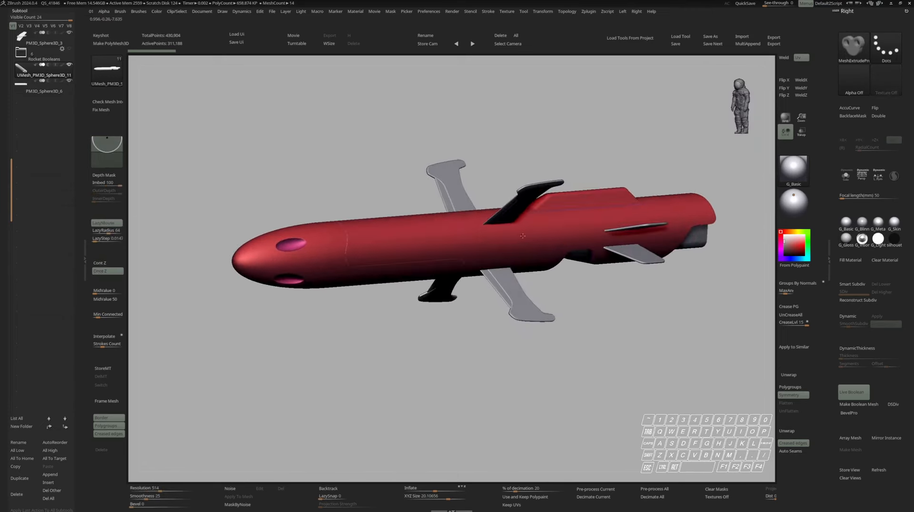
click(850, 413)
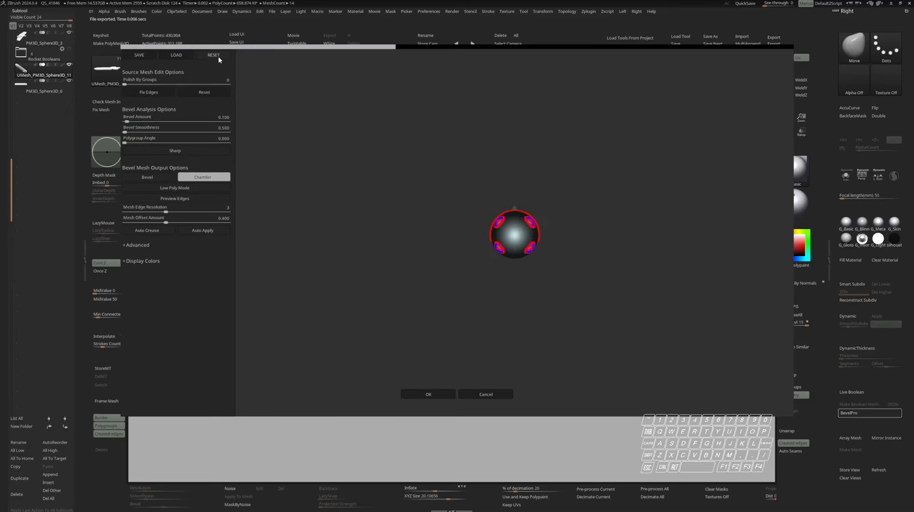
click(214, 55)
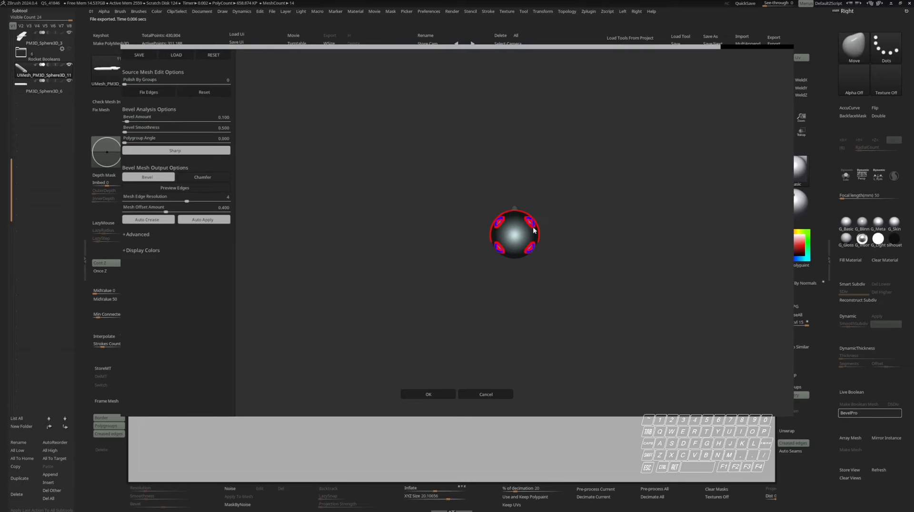
drag(469, 218, 415, 187)
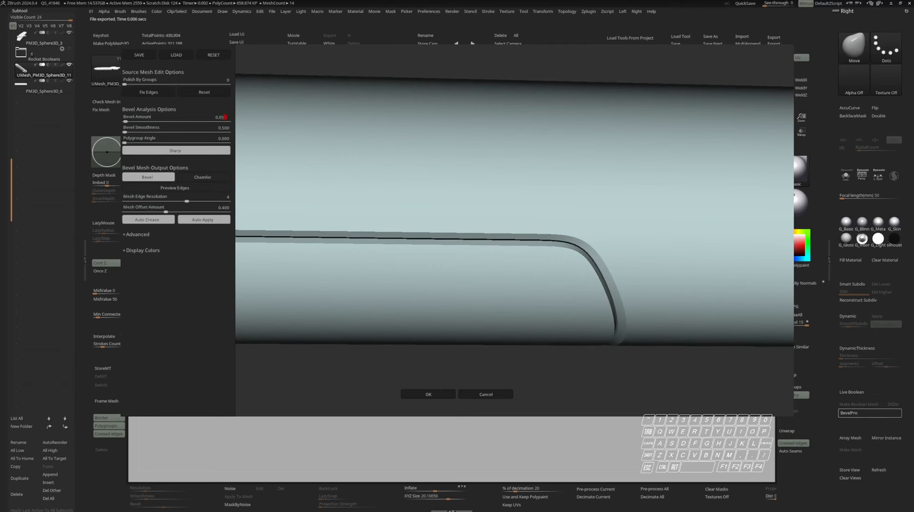
key(Return)
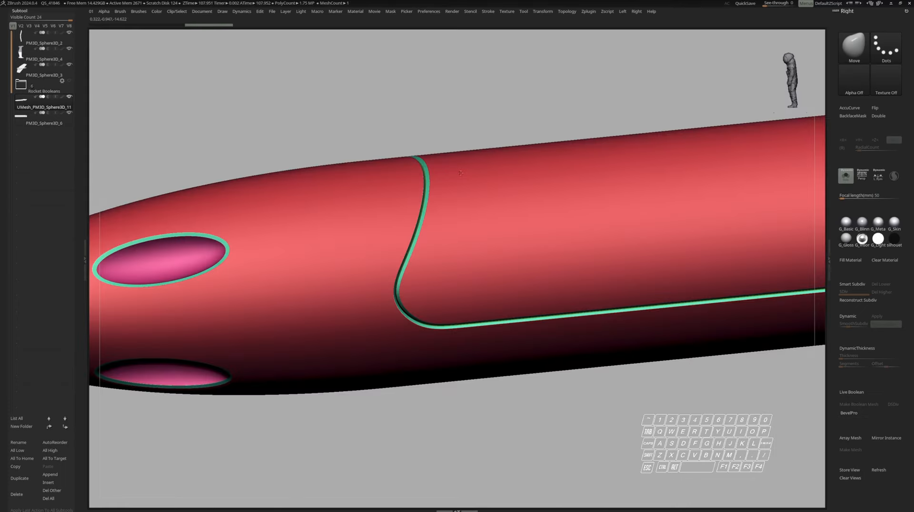
Step: Reopen BevelPro on the rocket body, reset it, and choose Chamfer output with a bevel amount of 0.025
right_drag(451, 194, 453, 204)
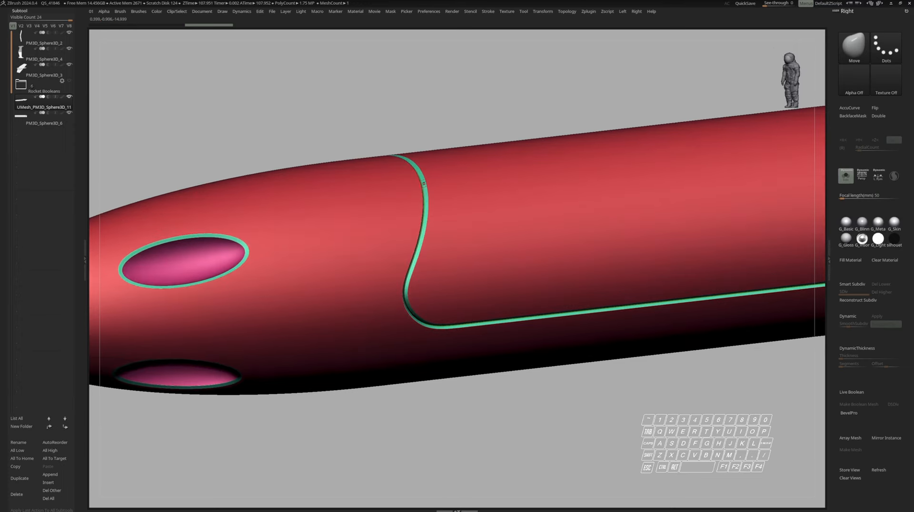
right_drag(426, 320, 509, 301)
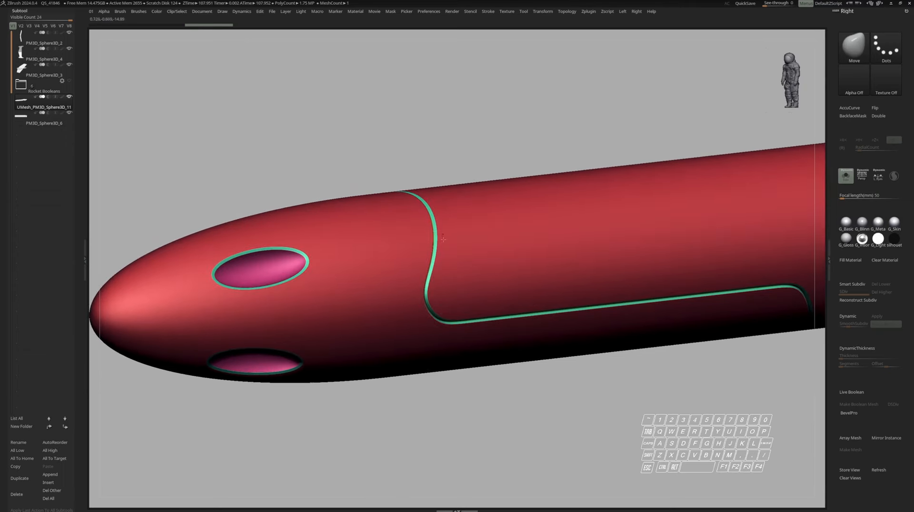
right_drag(531, 281, 530, 280)
click(849, 413)
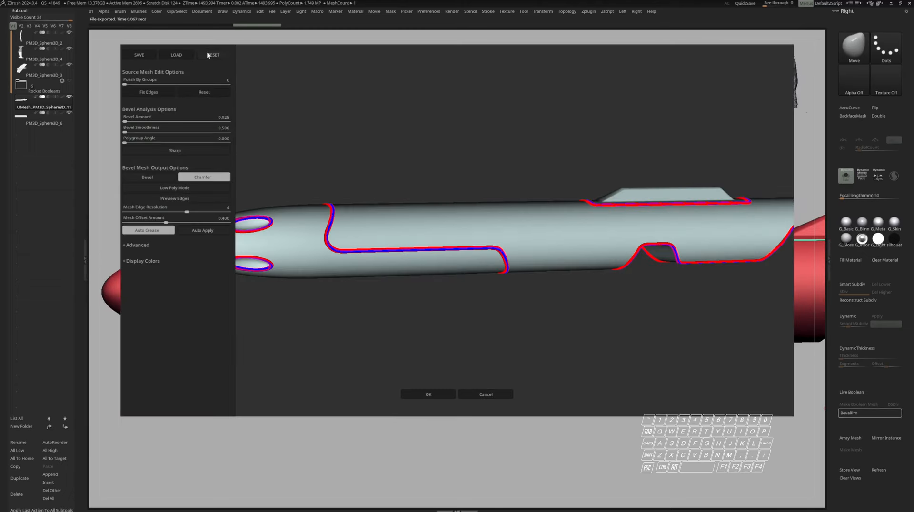
click(210, 54)
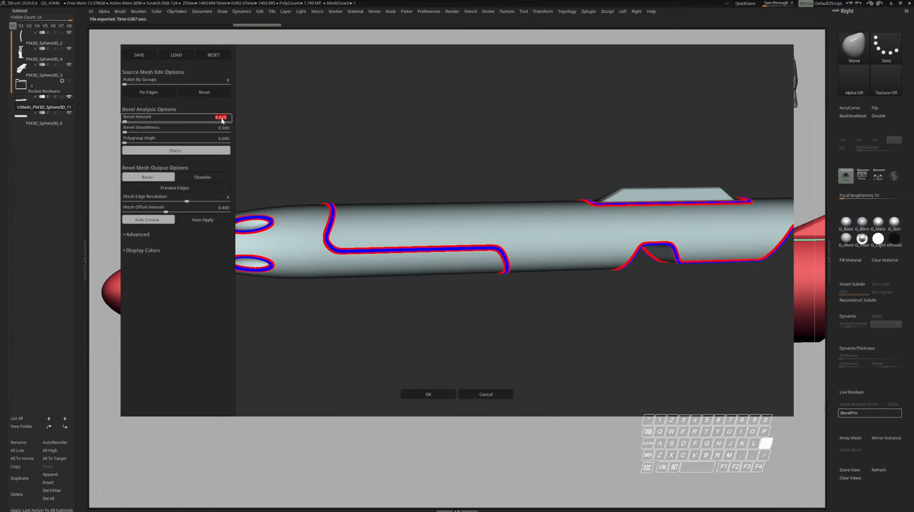
click(208, 178)
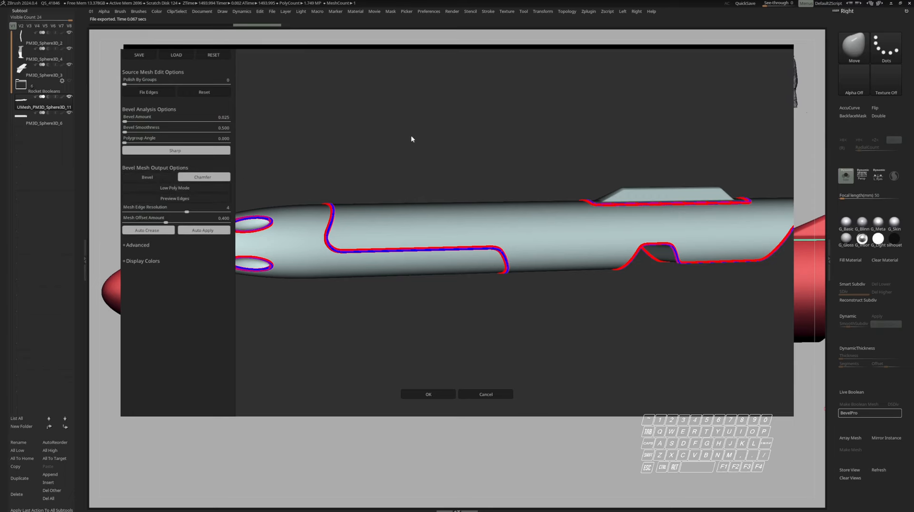
Step: Examine the previewed chamfer along the recesses and panel line, enable Low Poly Mode and apply the BevelPro result
right_drag(410, 135, 499, 352)
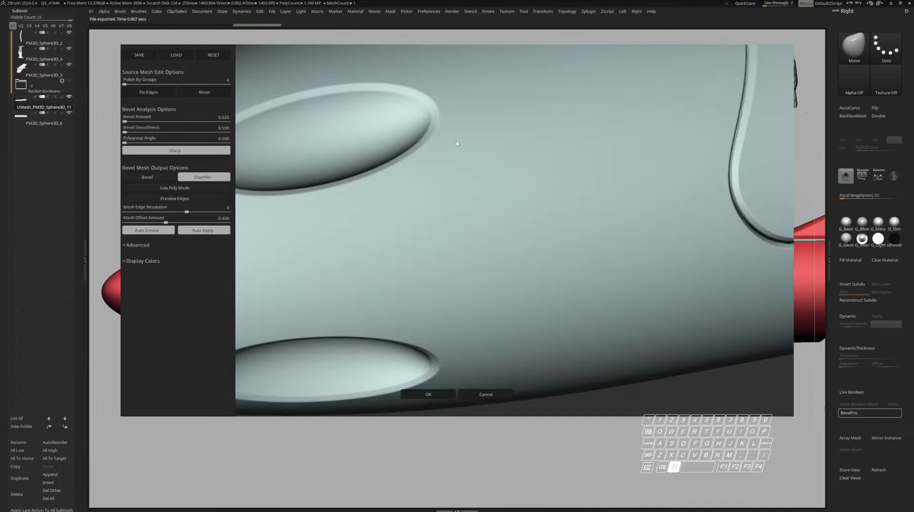
alt+right_drag(459, 142, 465, 207)
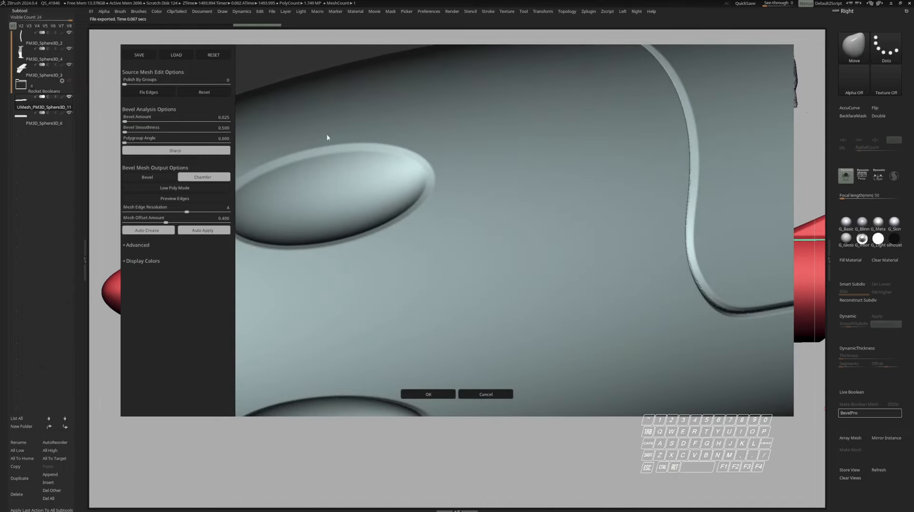
alt+right_drag(698, 208, 616, 351)
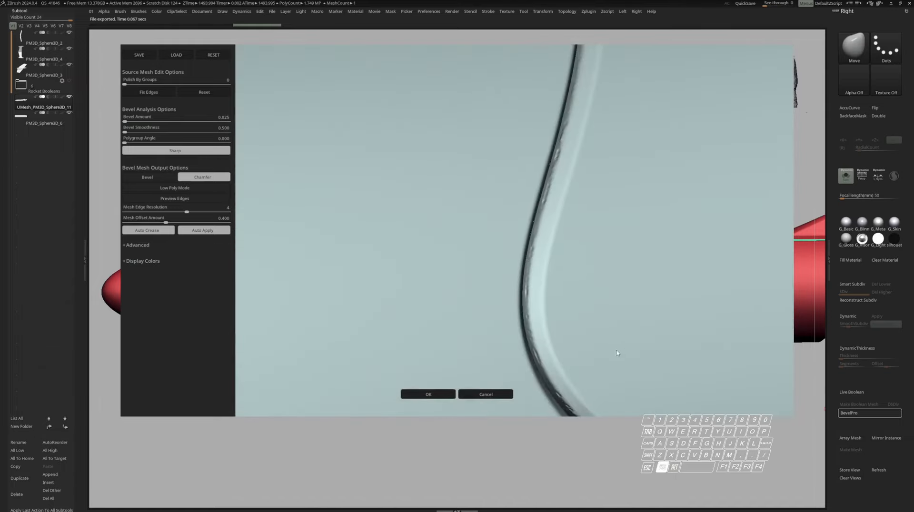
mouse_move(595, 261)
right_down()
mouse_move(594, 249)
mouse_move(569, 225)
mouse_move(557, 243)
mouse_move(566, 235)
right_up()
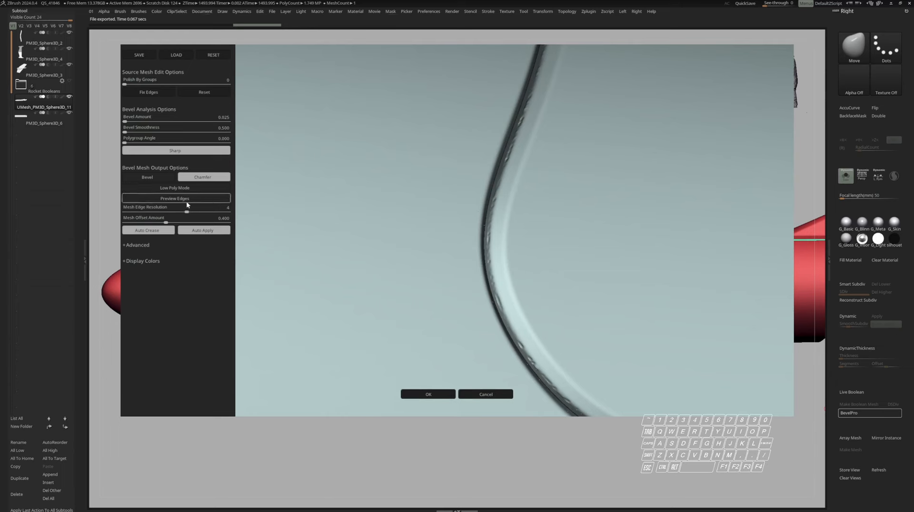
click(196, 189)
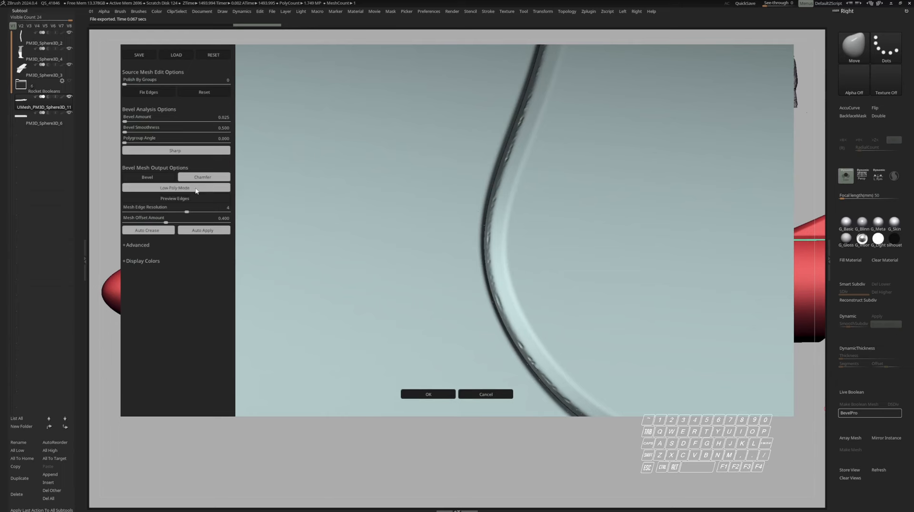
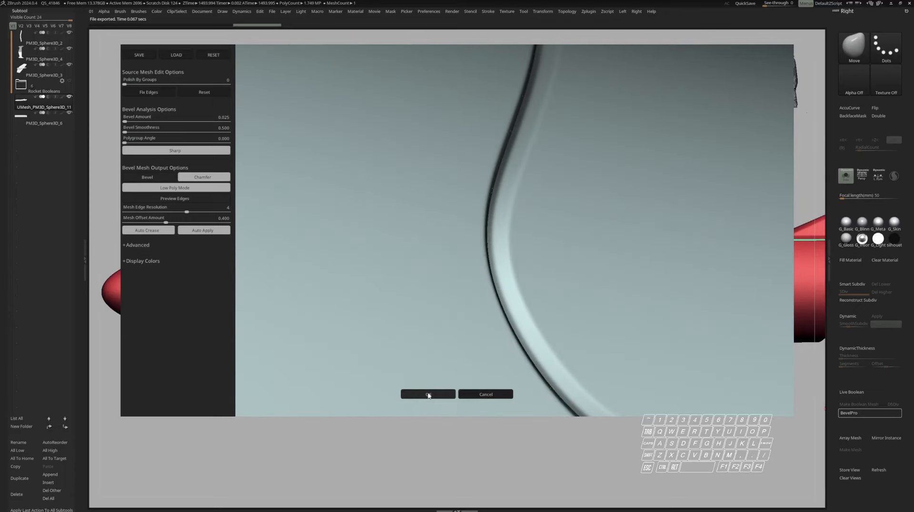
key(grave)
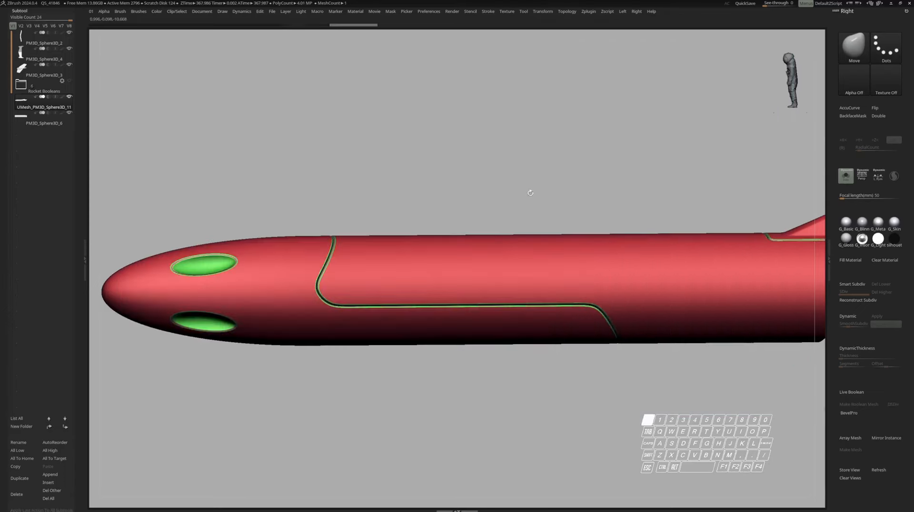
Step: Check the chamfered rocket from several angles without polyframe and isolate the main body
right_drag(529, 193, 469, 254)
key(shift+f)
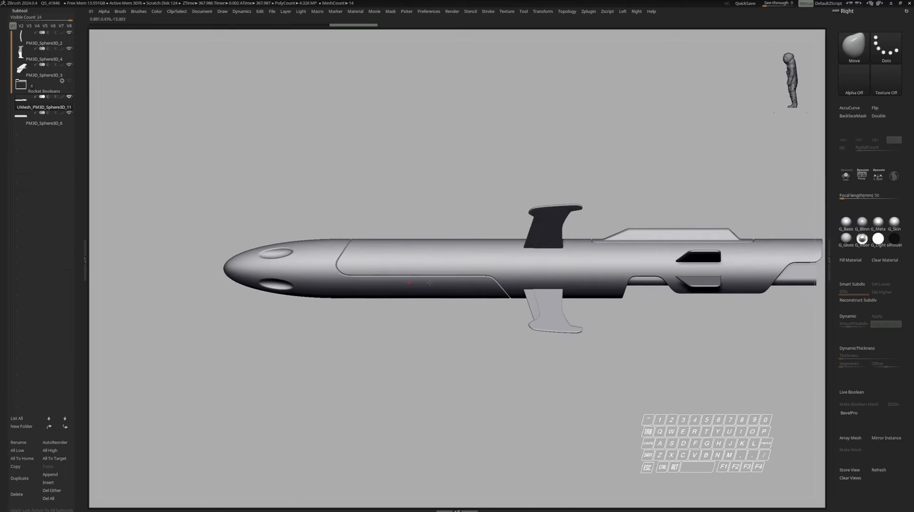
right_drag(616, 260, 638, 263)
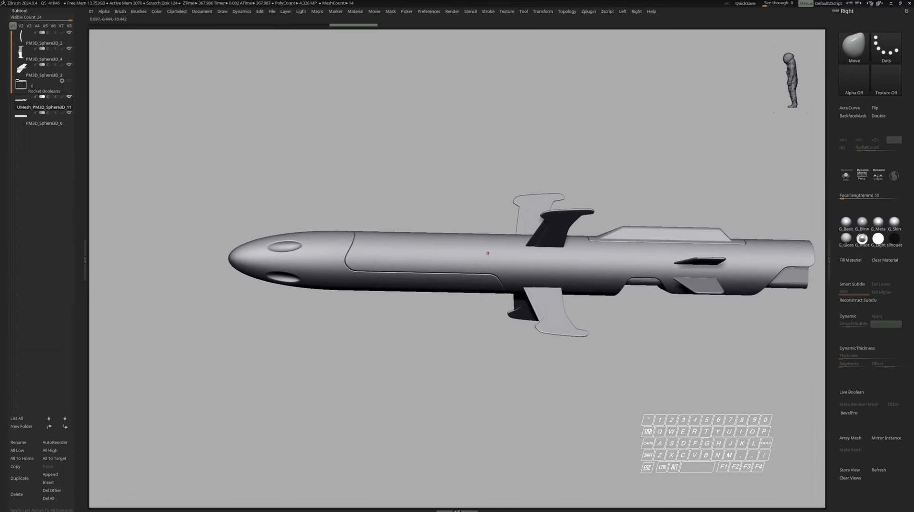
right_drag(476, 256, 314, 257)
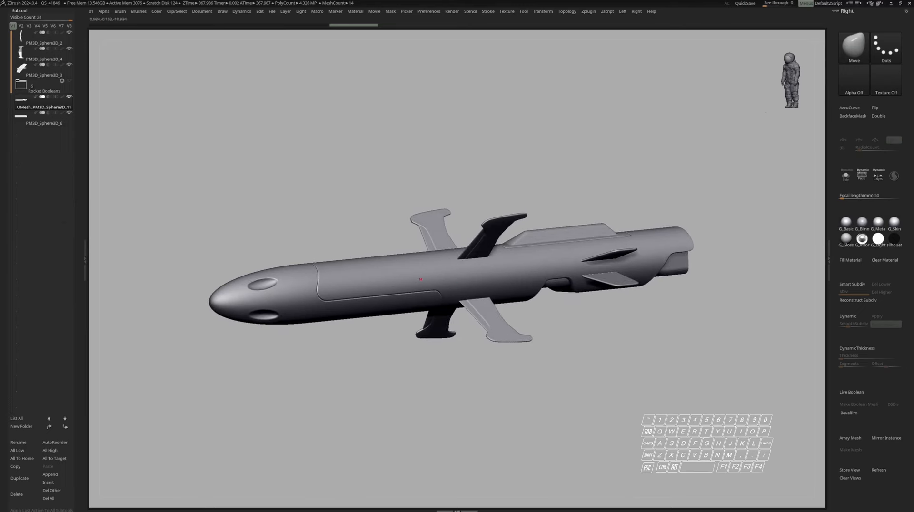
right_drag(421, 280, 418, 301)
key(space)
key(alt+s)
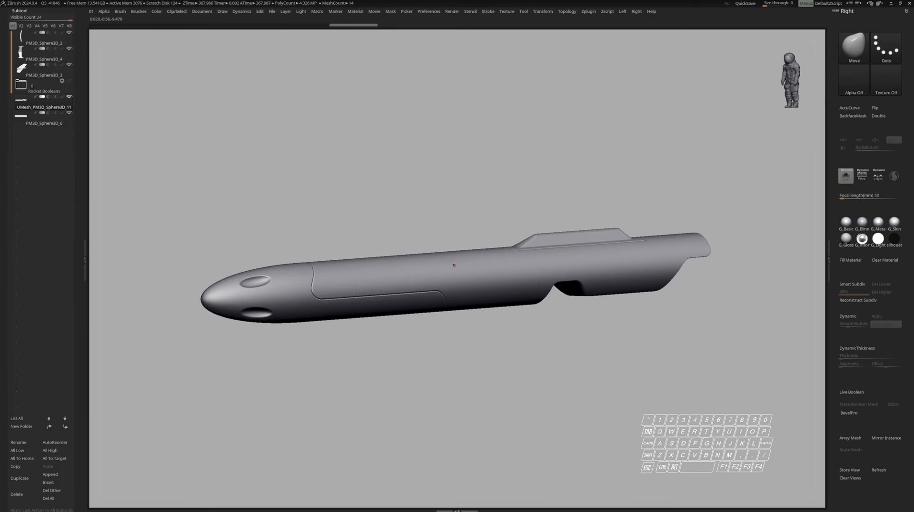
Step: Duplicate the chamfered main body subtool
key(shift+f)
ctrl+right_drag(454, 265, 473, 285)
key(space)
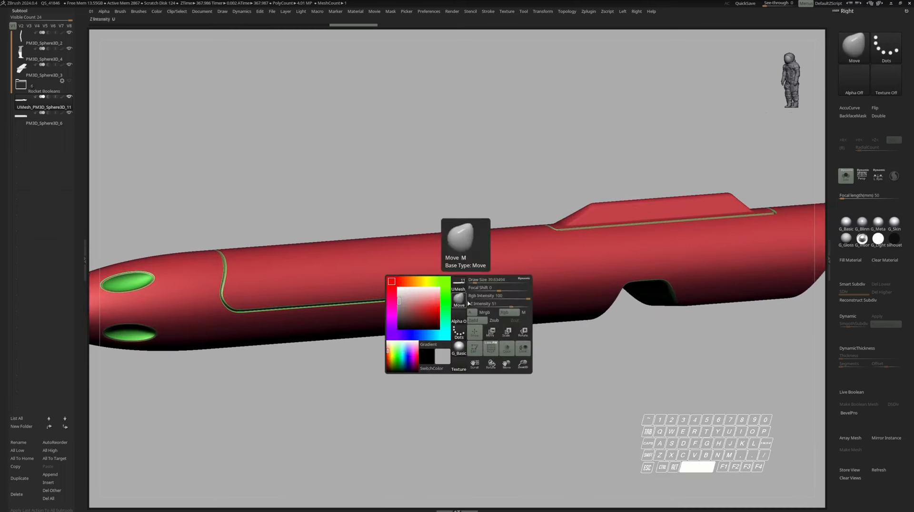
mouse_move(504, 257)
right_down()
mouse_move(524, 251)
mouse_move(521, 266)
mouse_move(490, 256)
mouse_move(514, 251)
right_up()
key(ctrl+shift+b)
key(ctrl+shift+d)
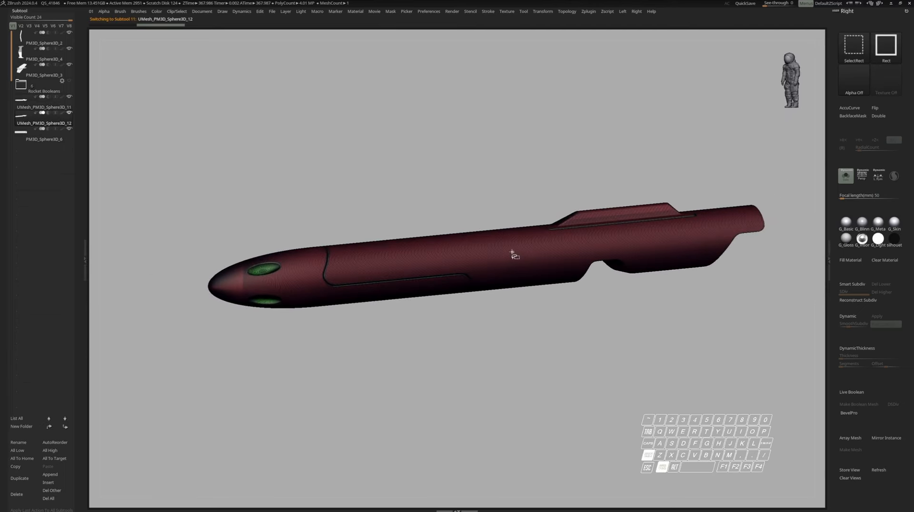
Step: Isolate the duplicate's outer shell faces and give the nose and rear shell pieces separate polygroups
ctrl+shift+click(502, 252)
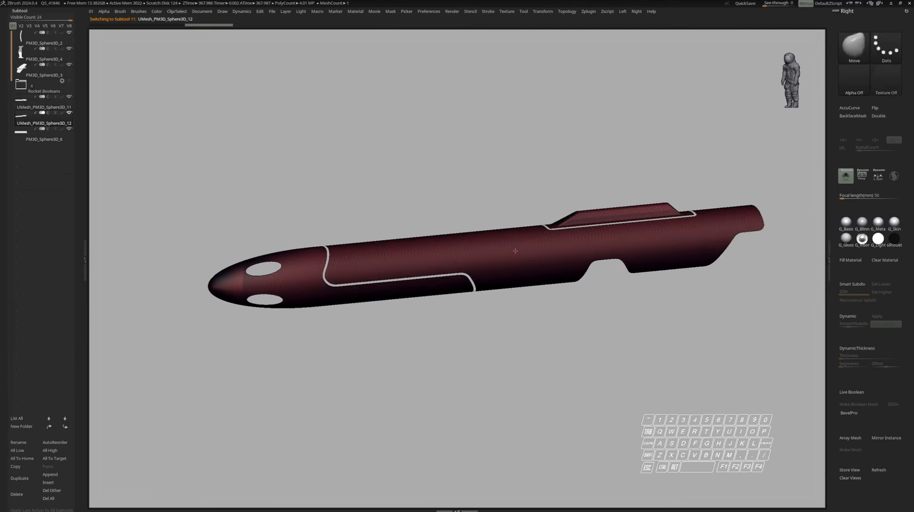
mouse_move(513, 251)
right_down()
mouse_move(501, 251)
mouse_move(513, 263)
right_up()
key(ctrl+w)
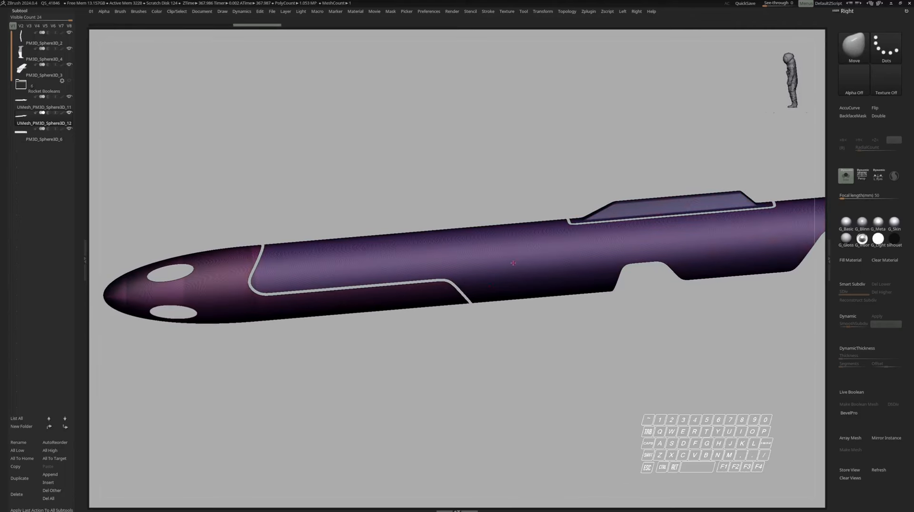
Step: Keep only the body section behind the long panel line, removing the nose section from the duplicate
ctrl+shift+click(447, 332)
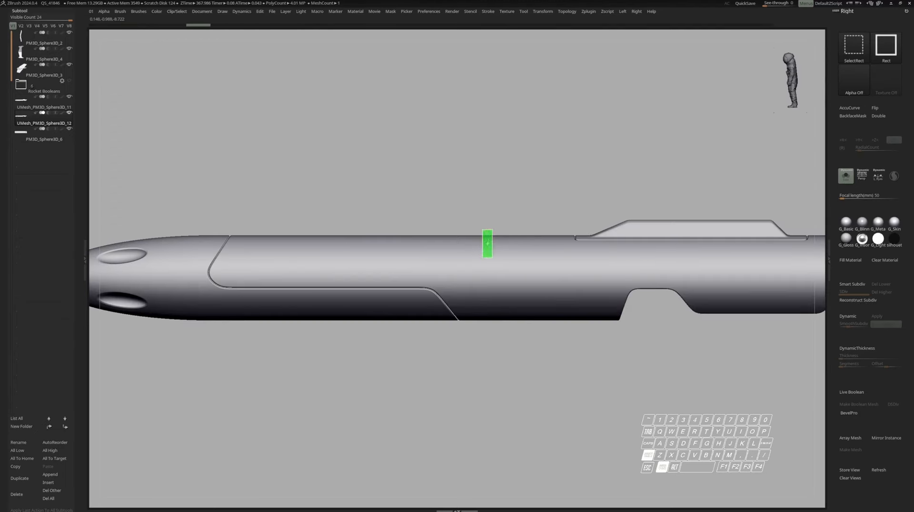
ctrl+shift+drag(493, 258, 493, 249)
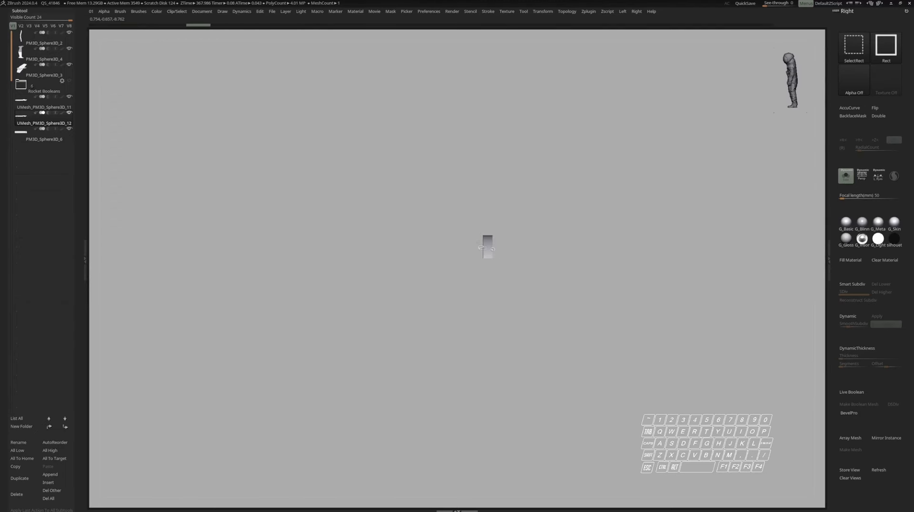
ctrl+shift+click(467, 245)
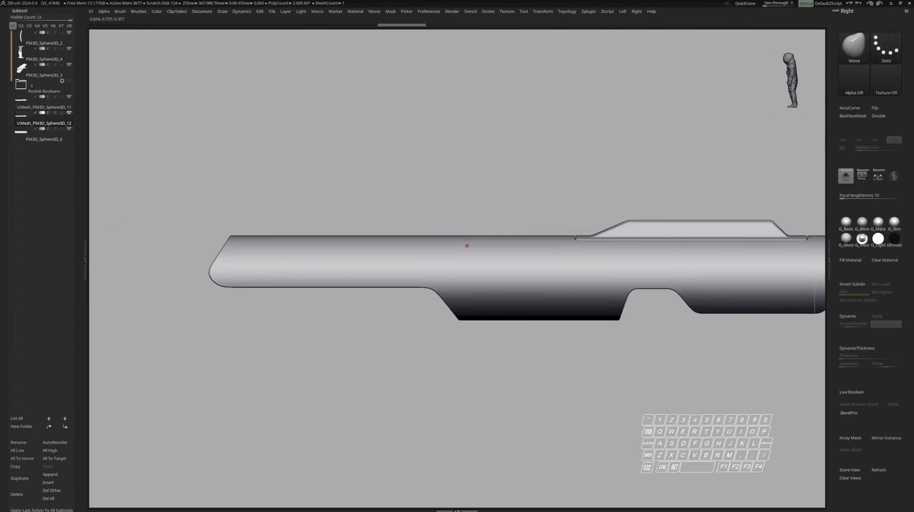
mouse_move(467, 245)
right_down()
mouse_move(554, 259)
mouse_move(493, 288)
right_up()
Step: Set the DynaMesh resolution to 568 for the separated rear body section
key(y)
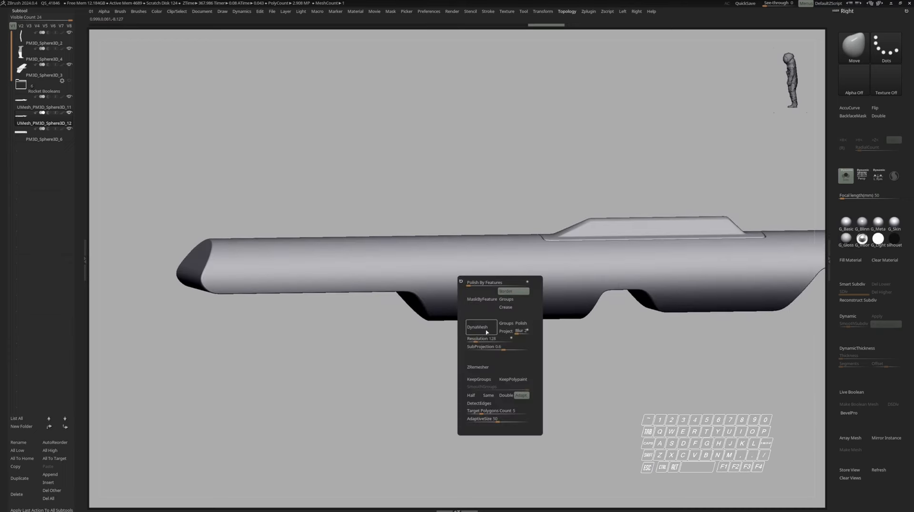
drag(477, 342, 413, 275)
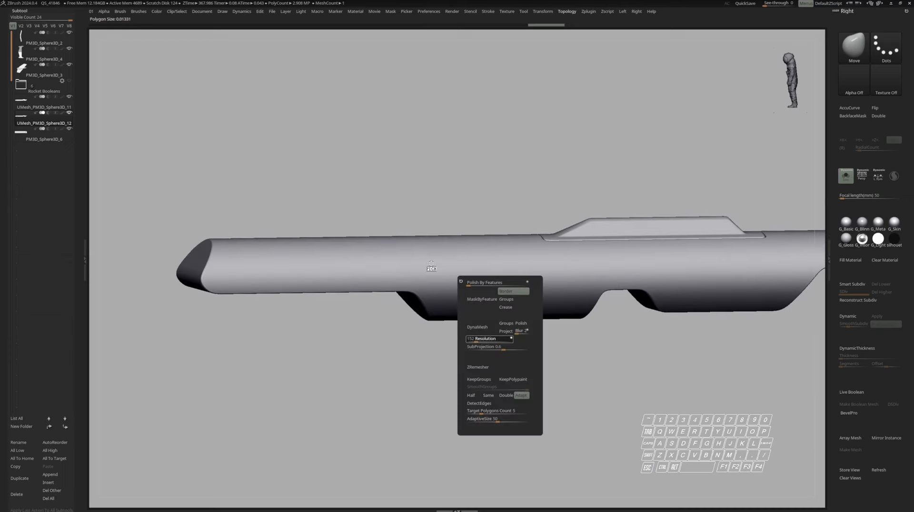
drag(436, 343, 437, 343)
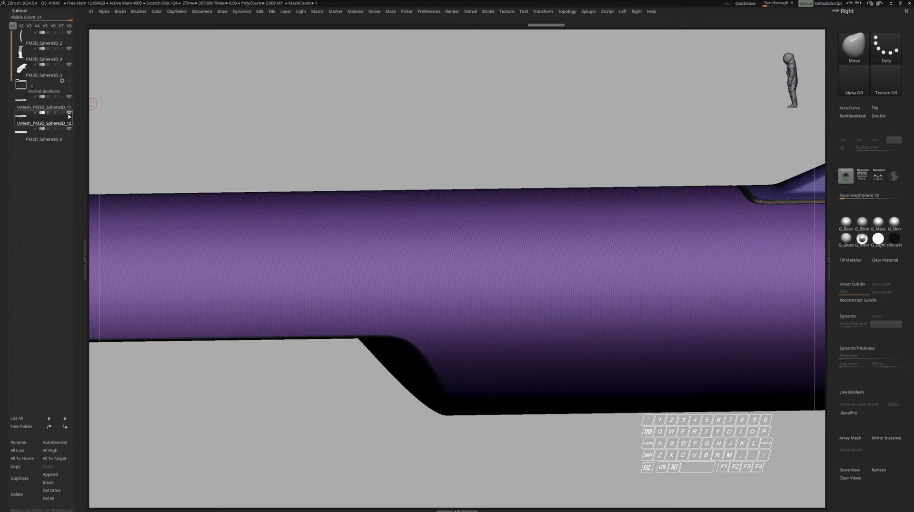
click(62, 114)
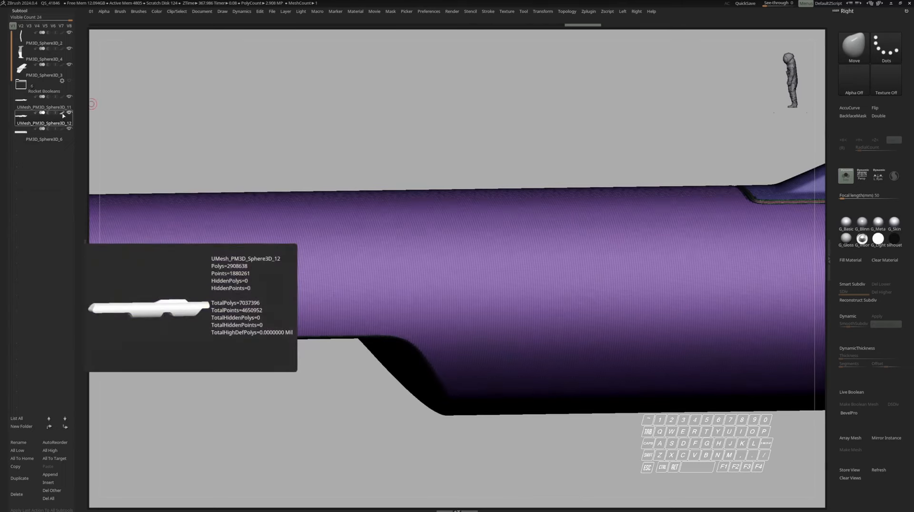
click(63, 114)
Step: Hide the rear section's outer shell polygroup, regroup the remaining faces as one polygroup and restore the full mesh
drag(257, 180, 450, 266)
drag(512, 270, 482, 267)
key(shift+f)
mouse_move(482, 266)
ctrl+right_down()
mouse_move(495, 274)
mouse_move(479, 328)
mouse_move(505, 333)
mouse_move(505, 342)
mouse_move(468, 339)
ctrl+right_up()
key(r)
ctrl+shift+click(510, 314)
ctrl+shift+drag(507, 400, 508, 401)
key(shift+f)
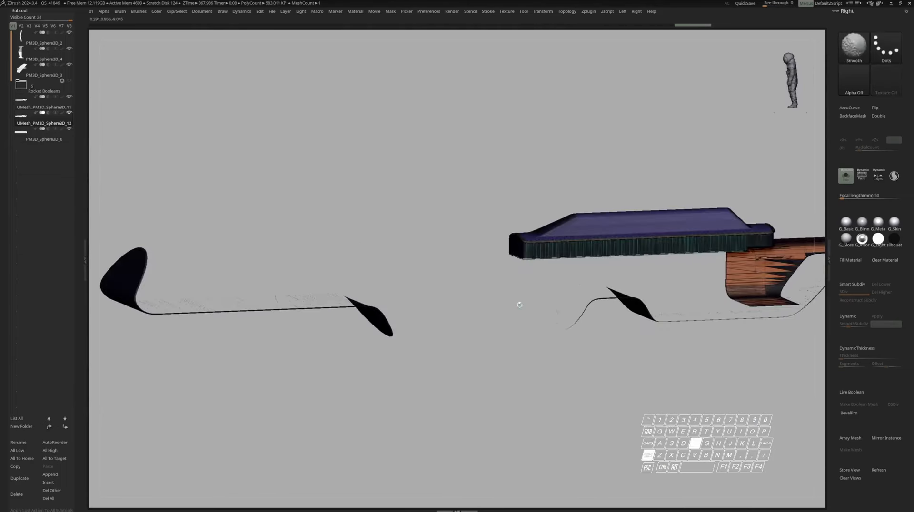
right_drag(518, 303, 522, 273)
key(ctrl+w)
ctrl+shift+click(575, 315)
key(shift+f)
key(t)
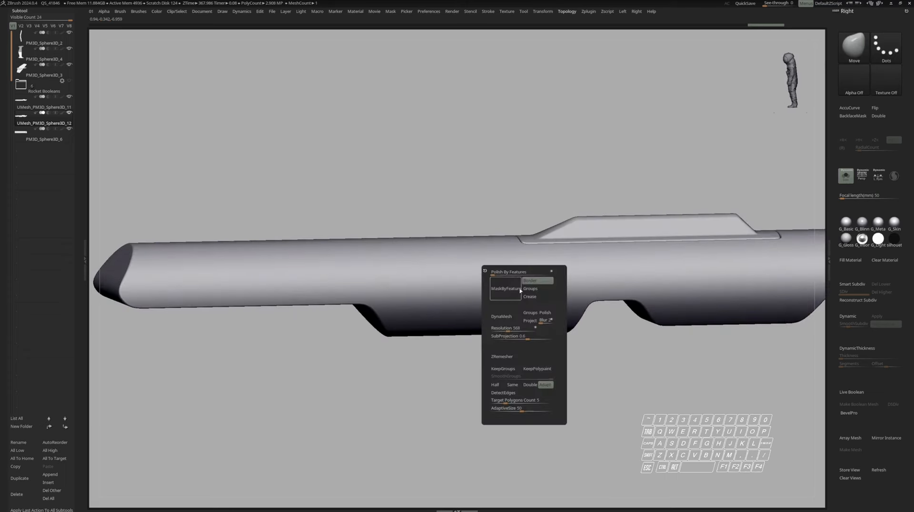
Step: Remesh the rear body section with DynaMesh and mask its outer shell polygroup
click(508, 320)
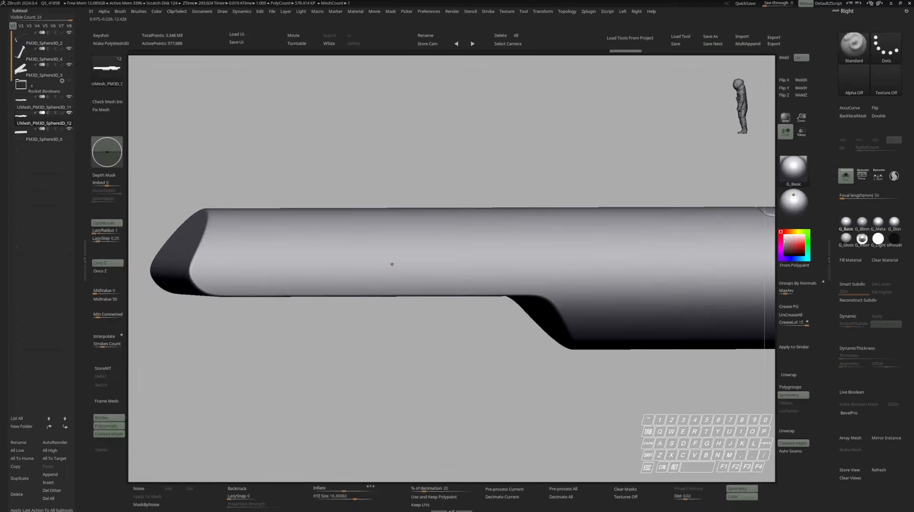
right_drag(404, 269, 402, 272)
key(b)
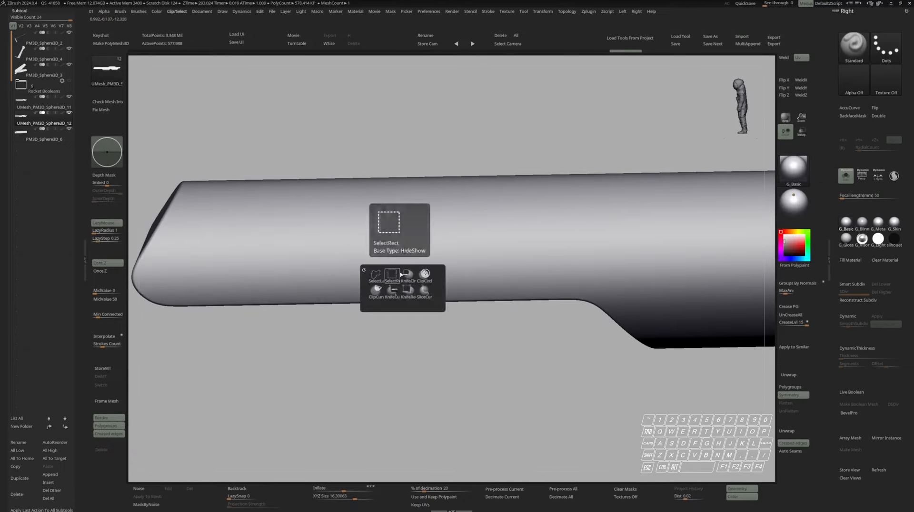
click(398, 272)
key(w)
ctrl+click(413, 255)
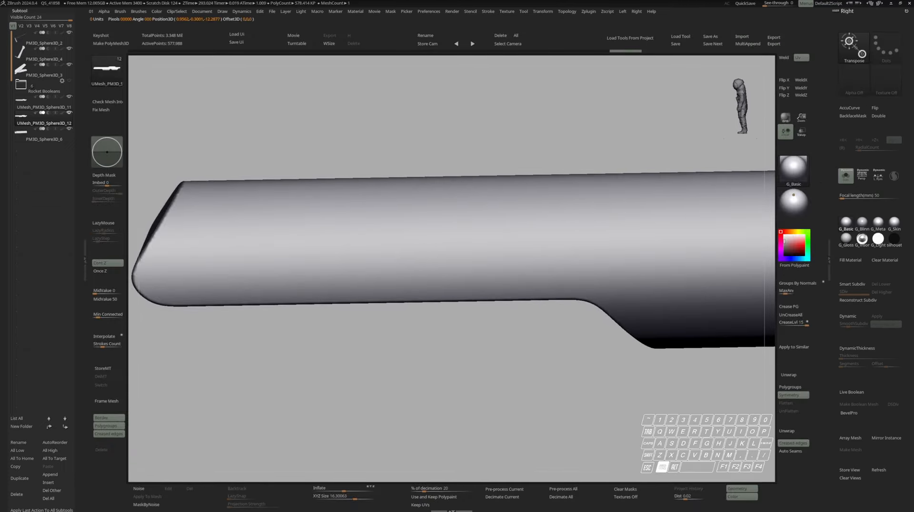
mouse_move(412, 256)
right_down()
mouse_move(450, 254)
mouse_move(429, 250)
right_up()
key(q)
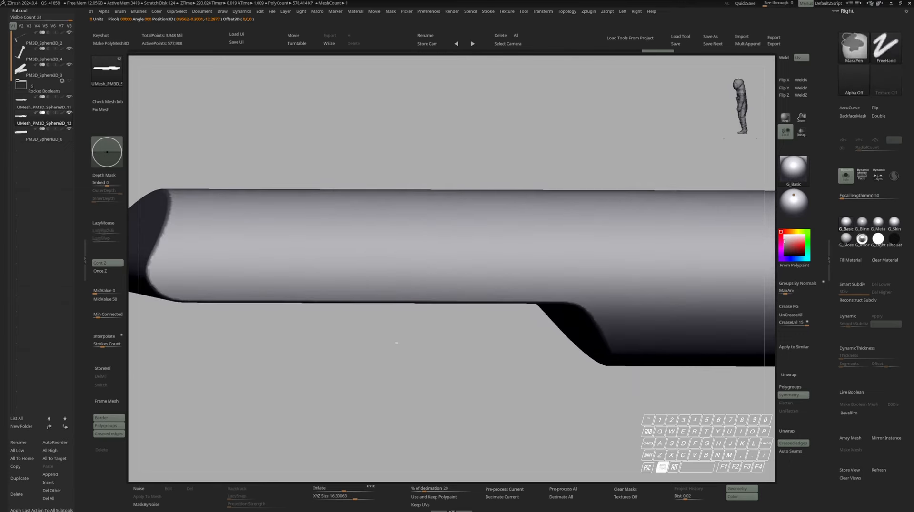
ctrl+click(398, 344)
Step: Blur and sharpen the shell mask repeatedly until an even unmasked band runs along the shell's edges
mouse_move(398, 343)
shift+right_down()
mouse_move(423, 328)
mouse_move(438, 285)
shift+right_up()
mouse_move(438, 285)
alt+right_down()
mouse_move(409, 262)
mouse_move(446, 240)
mouse_move(463, 251)
alt+right_up()
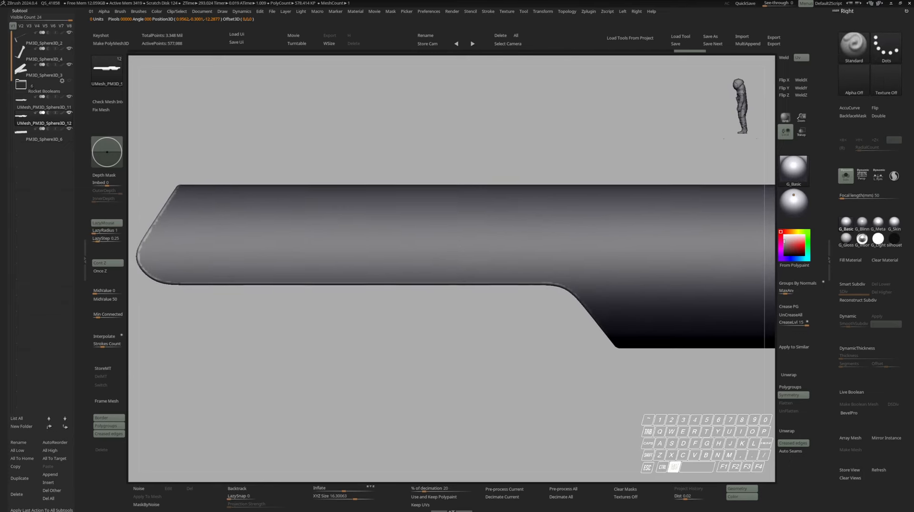
ctrl+click(461, 256)
ctrl+click(465, 252)
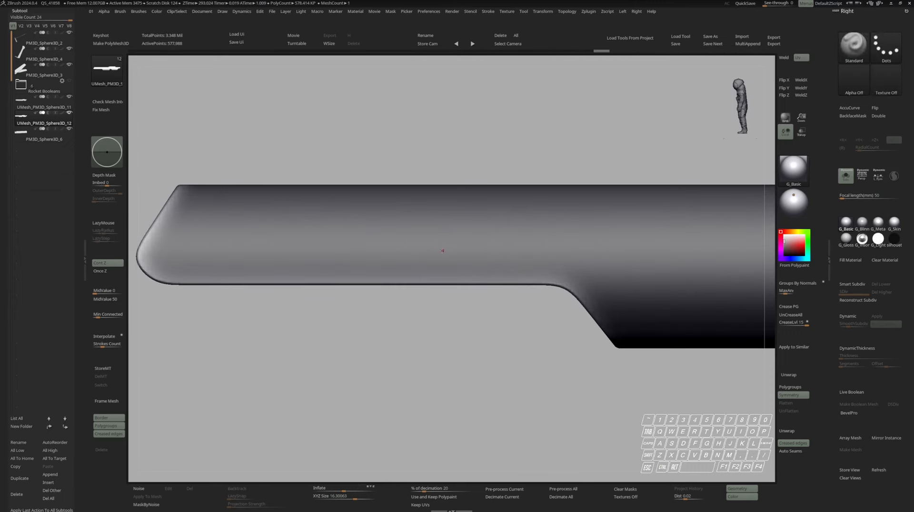
key(ctrl)
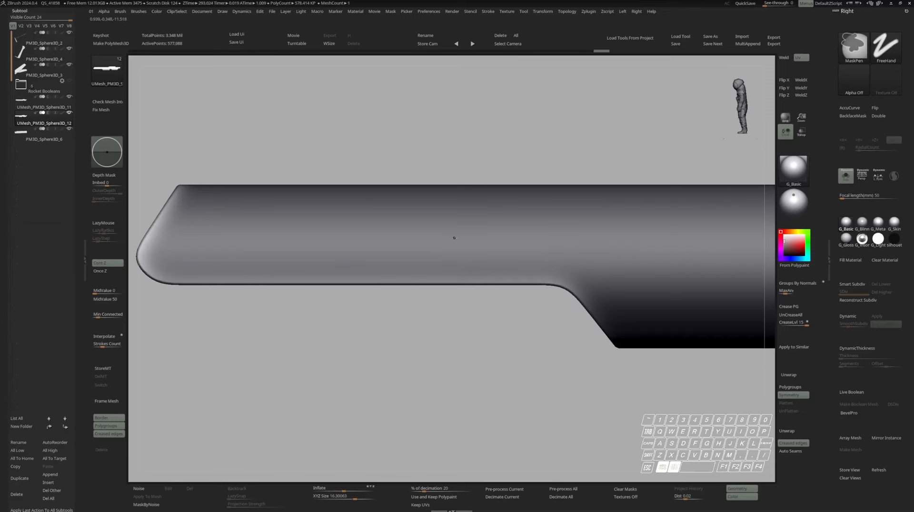
ctrl+click(454, 238)
alt+right_drag(513, 239, 452, 236)
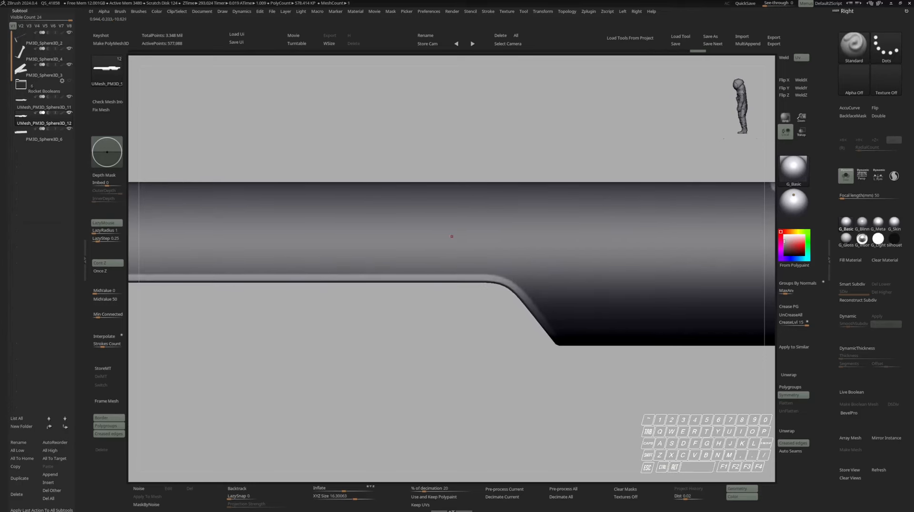
alt+right_drag(400, 272, 490, 236)
ctrl+right_drag(490, 236, 351, 262)
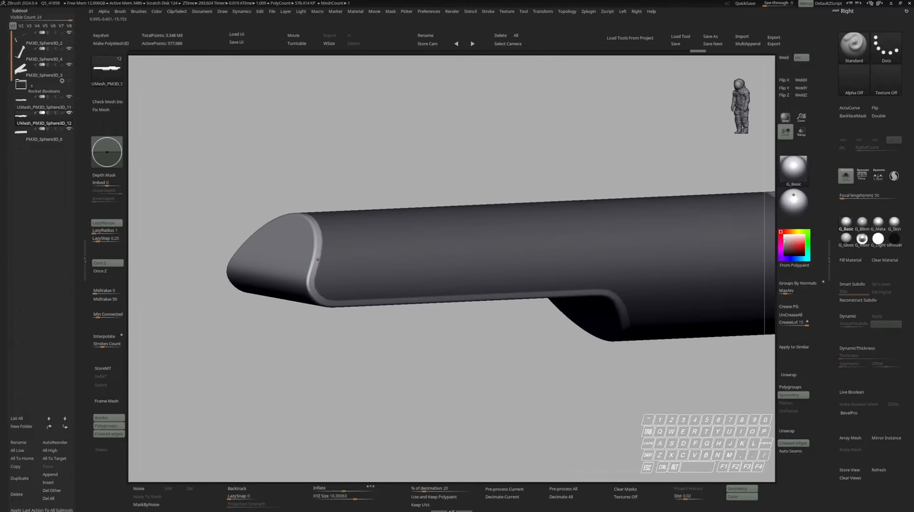
right_drag(411, 290, 391, 275)
alt+right_drag(391, 275, 419, 270)
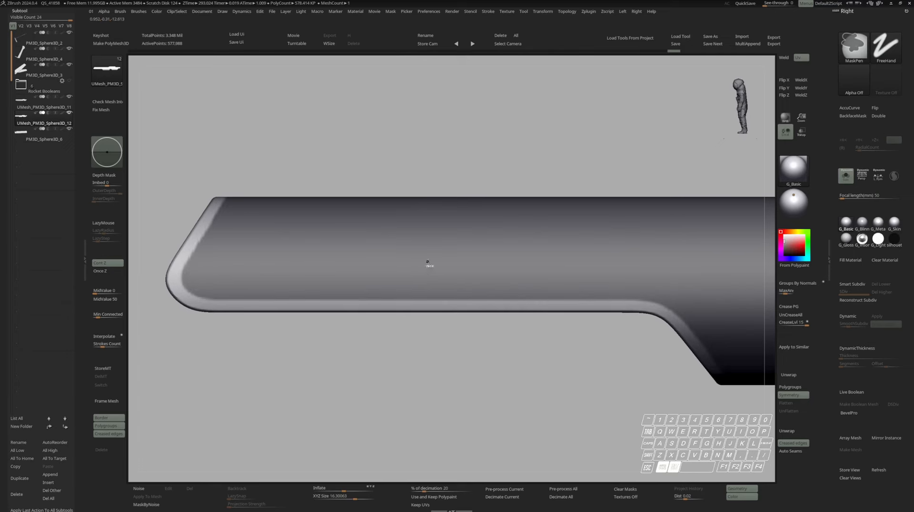
alt+right_drag(459, 260, 442, 220)
right_drag(441, 220, 447, 261)
Step: Turn the mask into polygroups so the edge band is separate from the rest of the shell
key(shift+f)
key(shift+f)
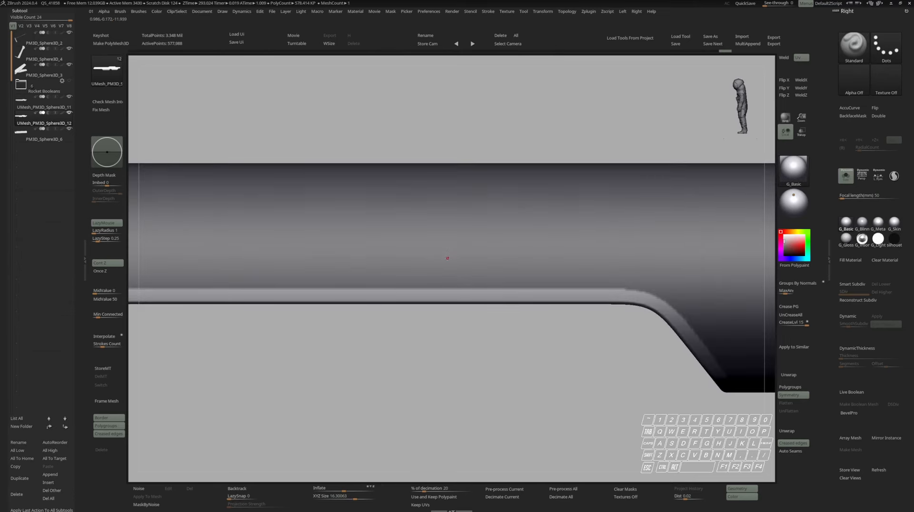
key(ctrl)
key(ctrl+w)
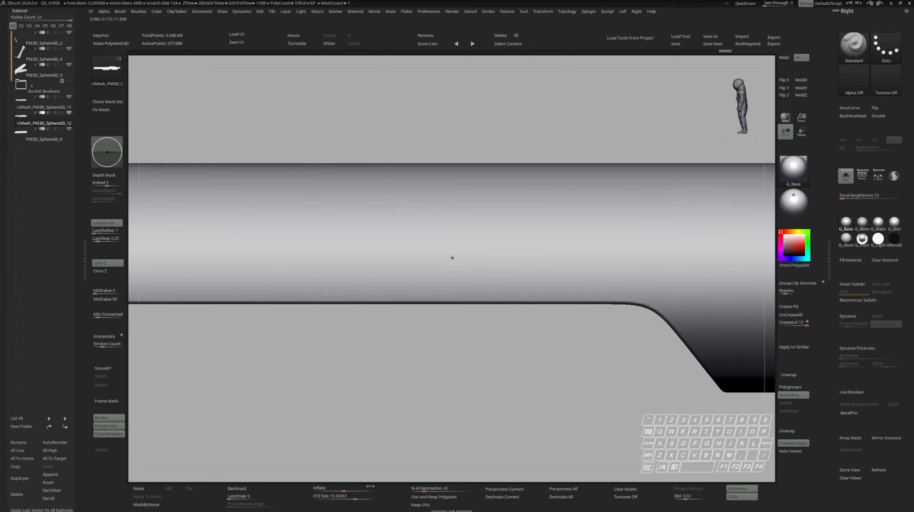
key(shift+f)
right_drag(452, 257, 395, 266)
mouse_move(395, 267)
ctrl+right_down()
mouse_move(393, 254)
mouse_move(289, 259)
ctrl+right_up()
Step: Isolate the outer shell and edge band polygroups and delete the hidden remainder of the section
key(b)
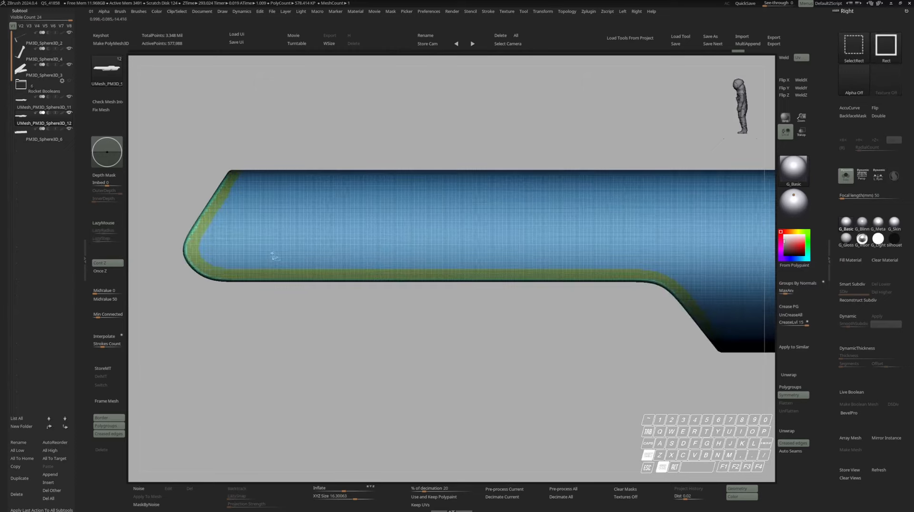
ctrl+shift+click(265, 257)
ctrl+shift+click(276, 297)
ctrl+shift+click(282, 313)
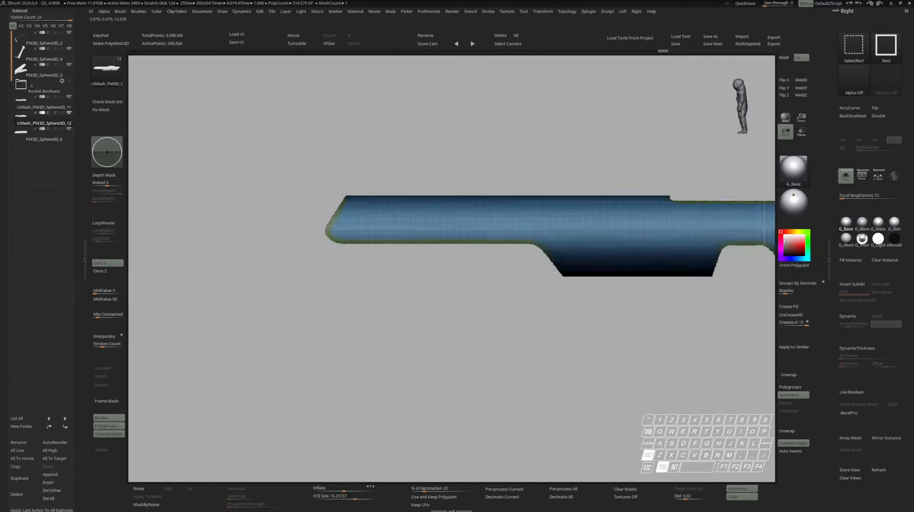
mouse_move(526, 220)
shift+right_down()
mouse_move(547, 219)
mouse_move(502, 232)
mouse_move(531, 224)
shift+right_up()
right_drag(531, 225, 510, 262)
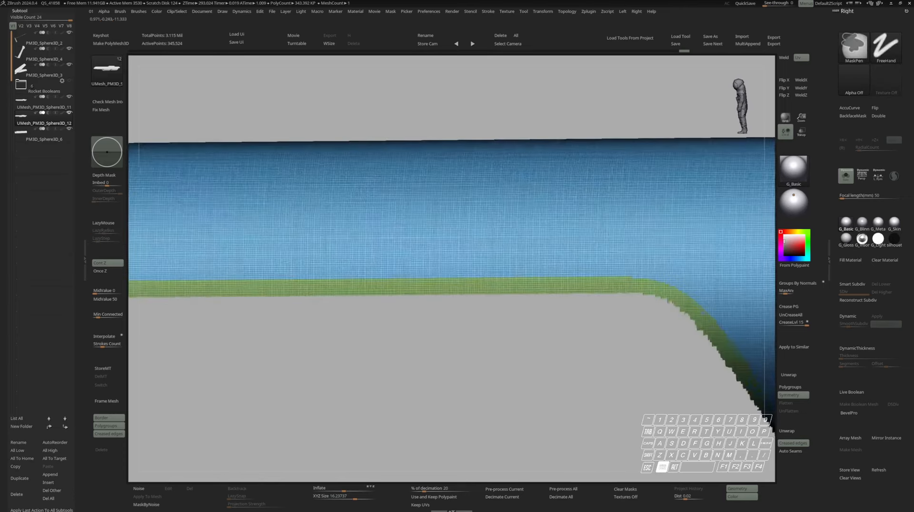
Step: Apply Polish By Features to smooth the shell's open borders and the edge band
key(t)
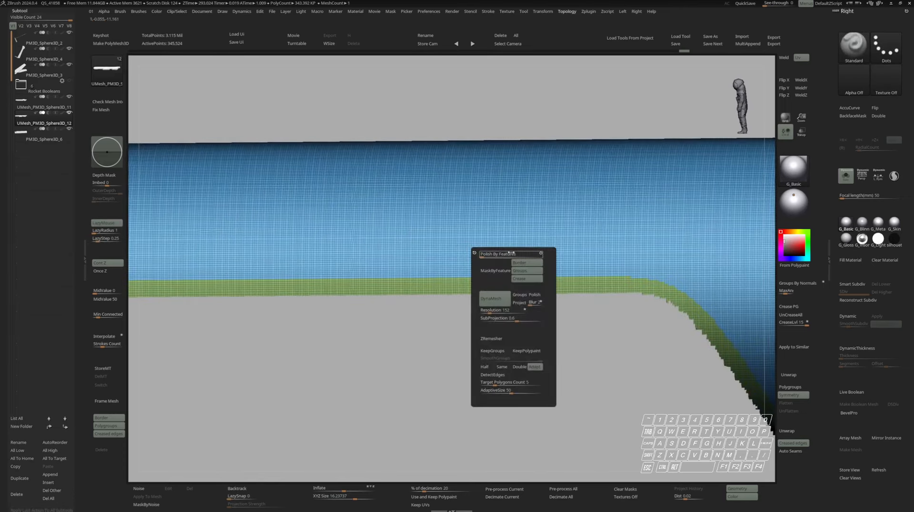
drag(487, 255, 502, 252)
mouse_move(622, 201)
ctrl+right_down()
mouse_move(640, 174)
mouse_move(616, 205)
ctrl+right_up()
alt+right_drag(617, 204, 447, 185)
ctrl+right_drag(528, 217, 561, 276)
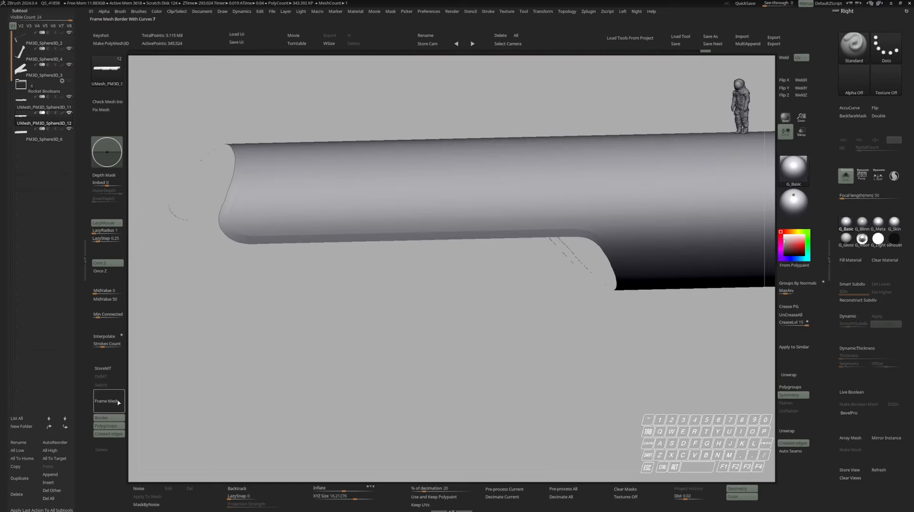
Step: Limit Frame Mesh to polygroups by disabling borders and creased edges, and frame the shell with curves
click(112, 434)
click(114, 419)
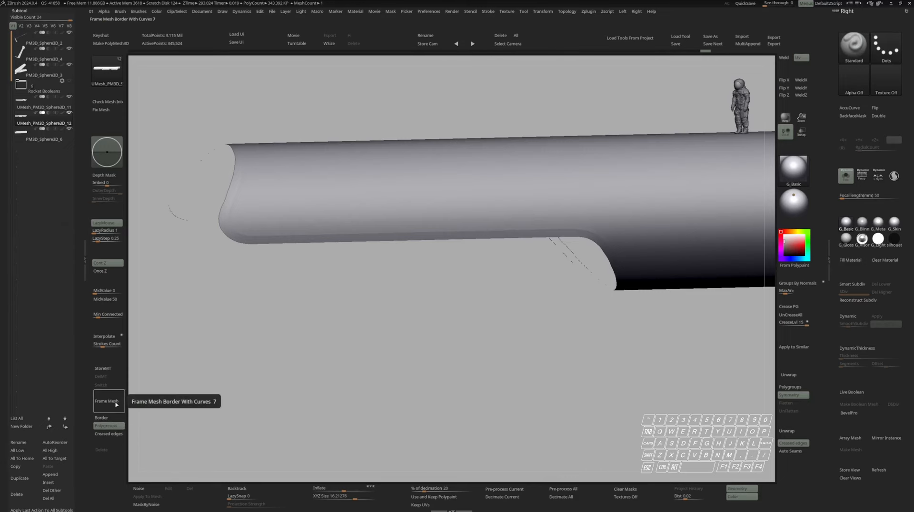
click(114, 403)
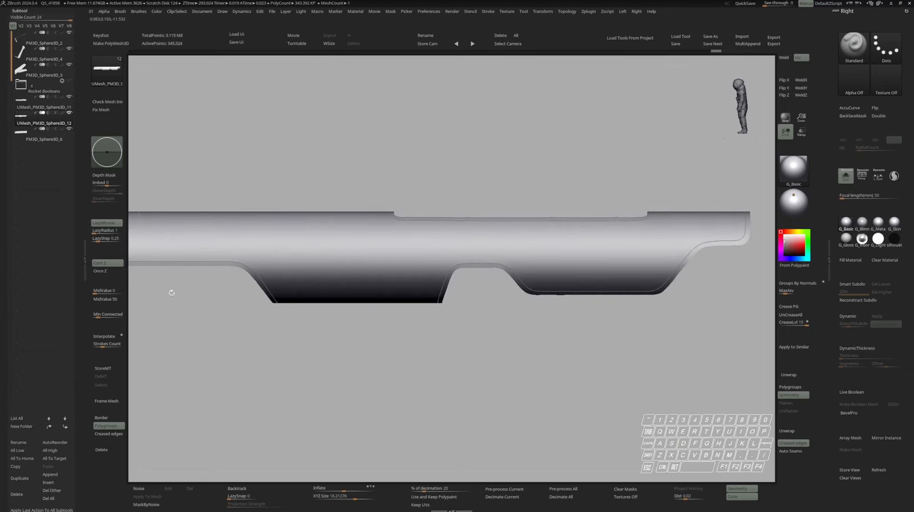
Step: Isolate the edge band and the main shell in turn, regroup each as one polygroup and restore full visibility
alt+drag(517, 326, 514, 344)
key(shift+f)
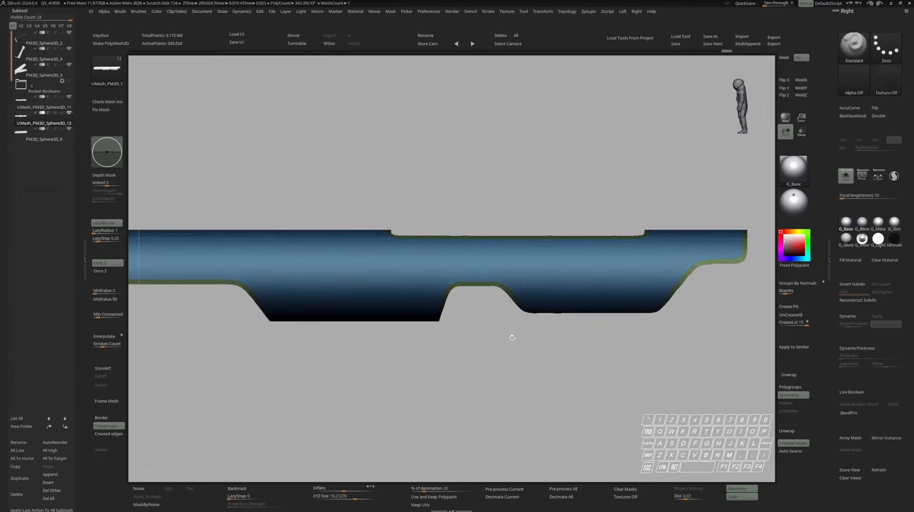
right_click(510, 340)
ctrl+shift+click(520, 308)
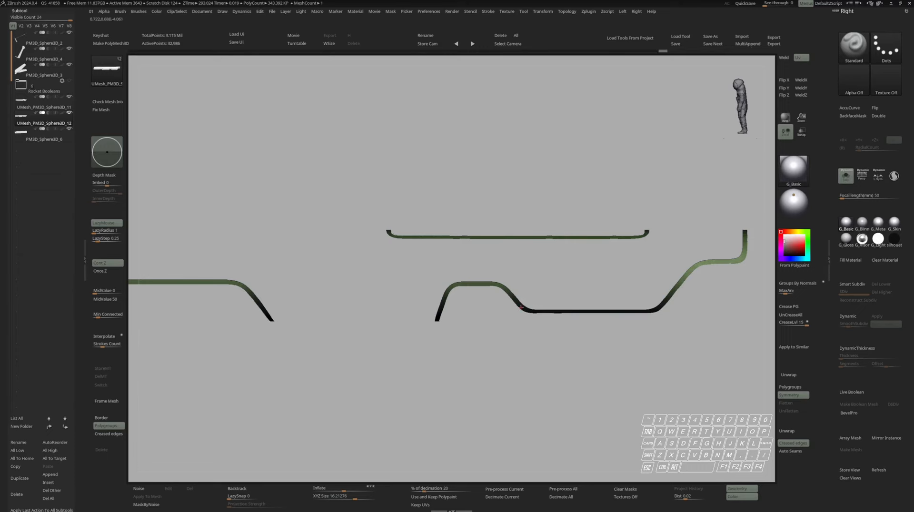
key(ctrl+w)
alt+drag(524, 306, 589, 320)
ctrl+shift+click(506, 308)
ctrl+shift+click(516, 293)
ctrl+shift+click(504, 310)
ctrl+shift+click(500, 314)
key(ctrl+w)
ctrl+shift+click(535, 322)
key(shift+f)
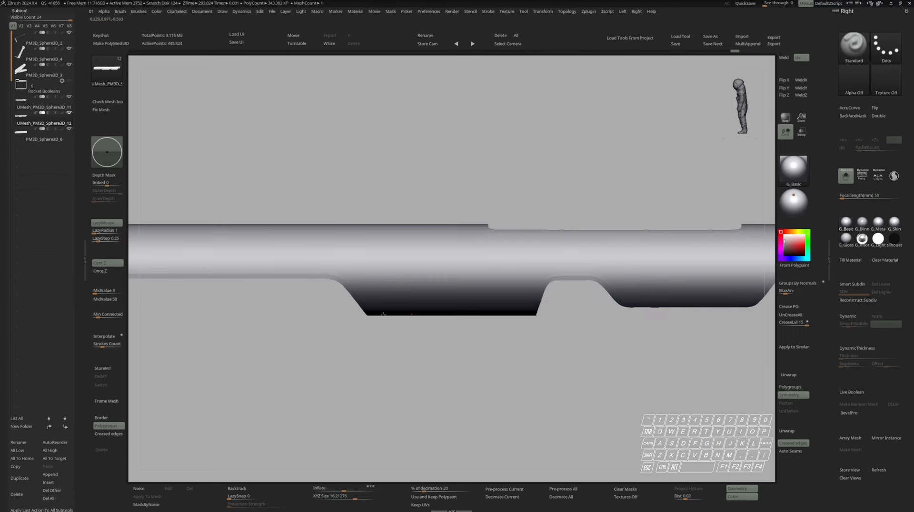
Step: Frame the polygroup boundaries with curves to check the line around the top cutout, and delete those curves
click(110, 404)
right_drag(408, 308, 495, 328)
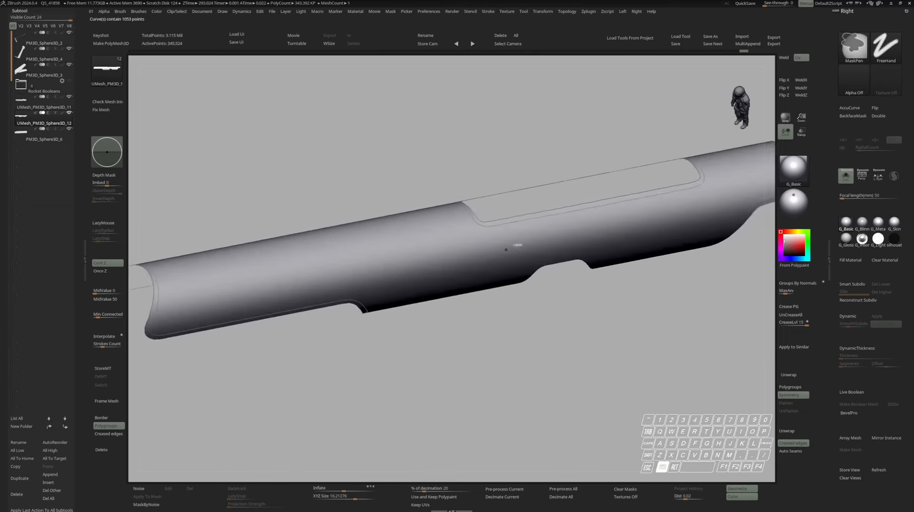
ctrl+right_drag(505, 249, 514, 167)
alt+right_drag(514, 167, 566, 223)
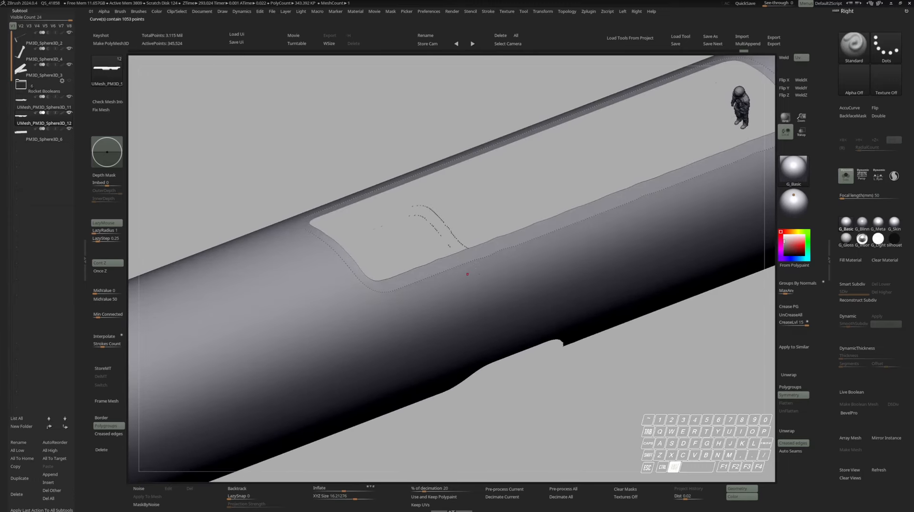
alt+right_drag(468, 274, 498, 236)
ctrl+right_drag(498, 235, 459, 247)
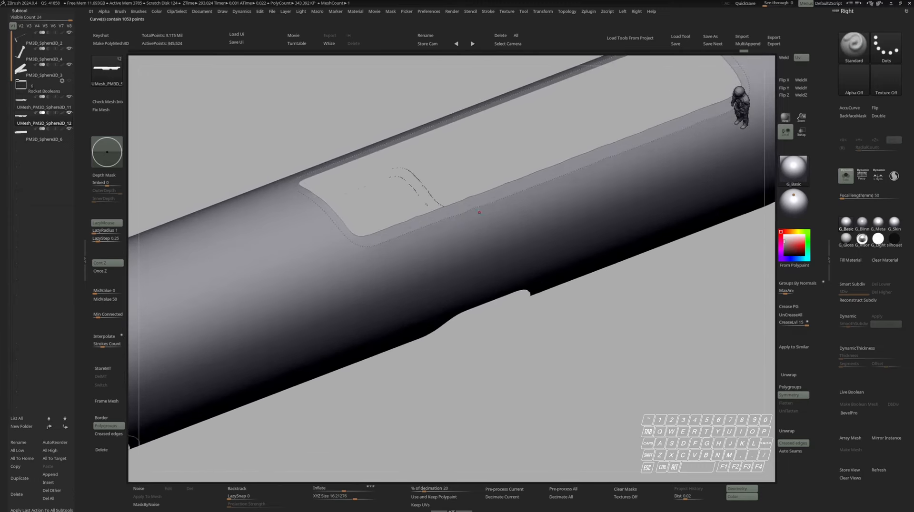
ctrl+right_drag(479, 212, 405, 236)
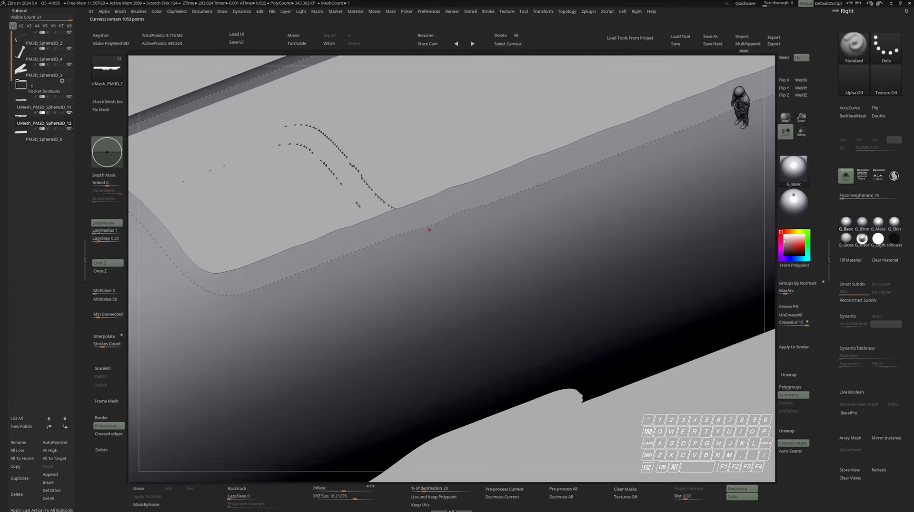
click(114, 434)
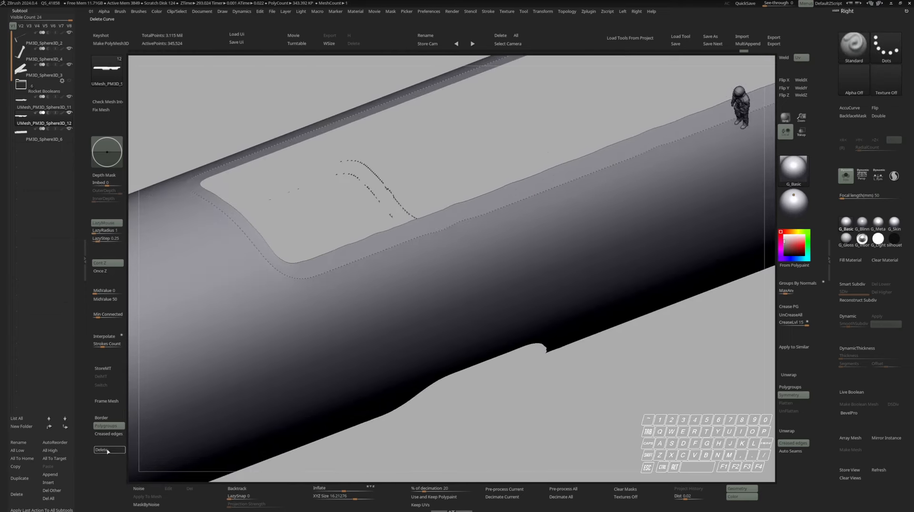
click(107, 451)
Step: Polish the shell by features again to smooth the boundary between the edge band and the main surface
key(y)
ctrl+right_drag(468, 258, 511, 254)
click(486, 260)
ctrl+right_drag(511, 254, 528, 263)
key(shift+f)
key(y)
click(538, 262)
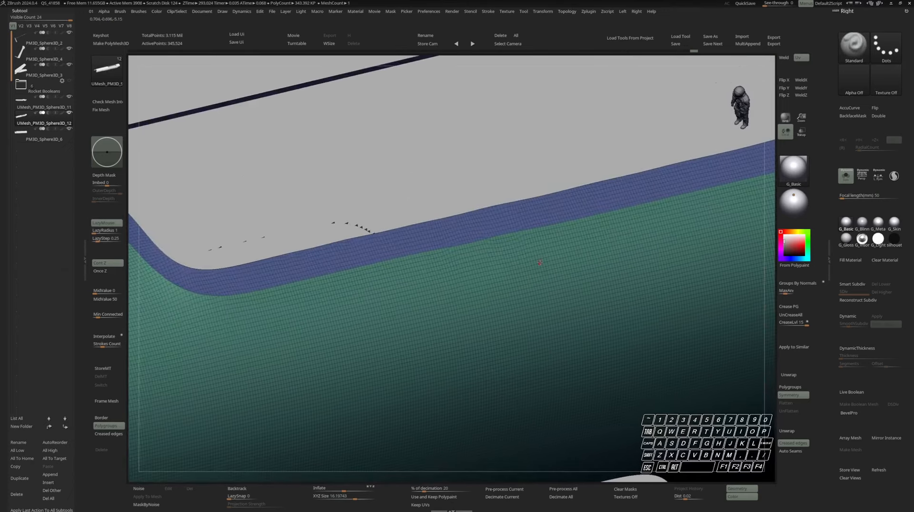
Step: Frame the smoothed polygroup boundaries of the shell with new curves
key(shift+f)
ctrl+right_drag(592, 238, 533, 243)
right_drag(533, 243, 504, 224)
click(107, 401)
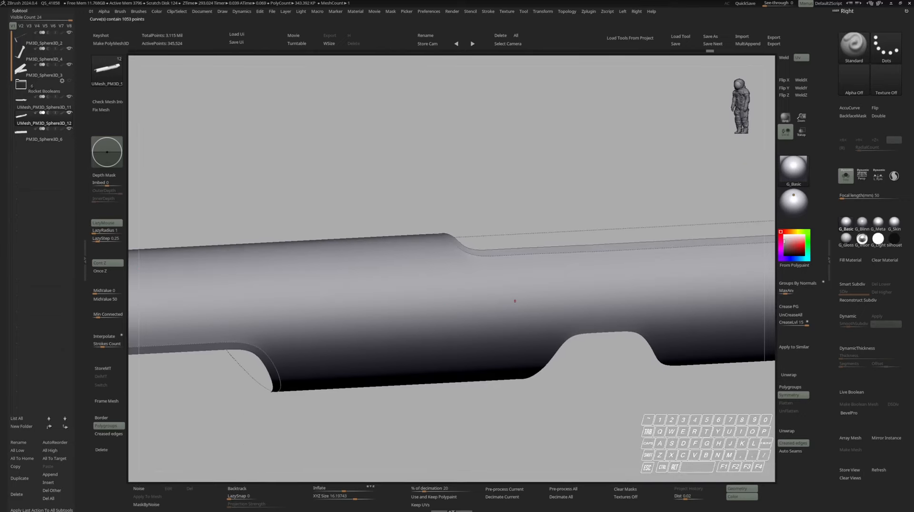
right_drag(515, 301, 482, 293)
Step: Choose the IMM Primitives brush with the Insert Sphere mesh
key(b)
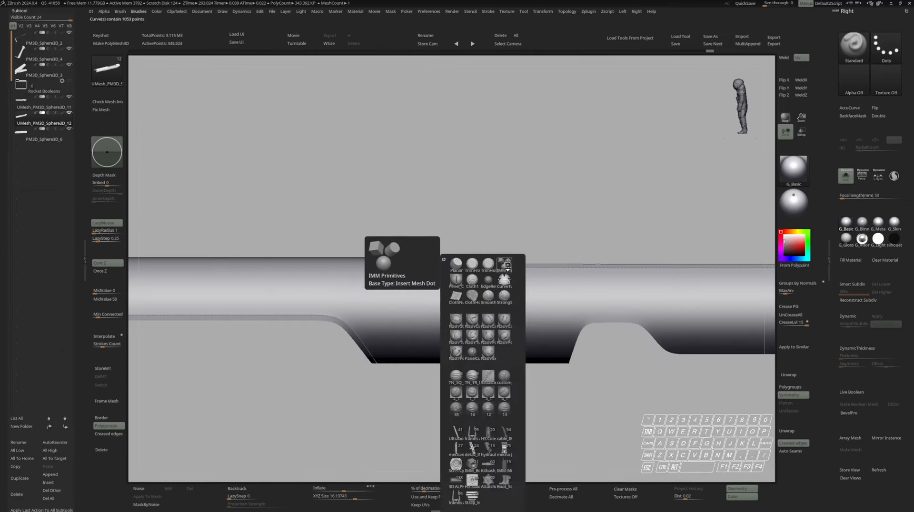
click(504, 263)
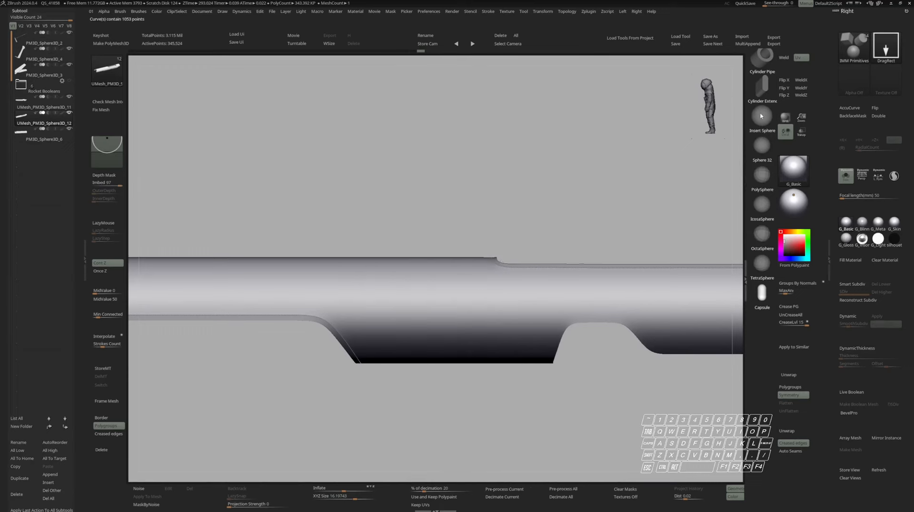
alt+drag(422, 241, 521, 230)
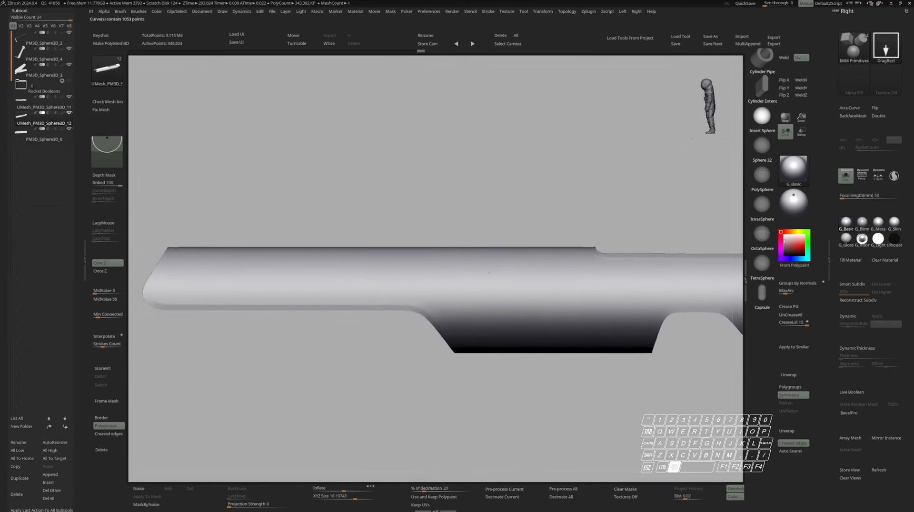
Step: Dock the Stroke palette in the side tray, turn on Curve Mode and insert spheres along the framed curves
click(486, 11)
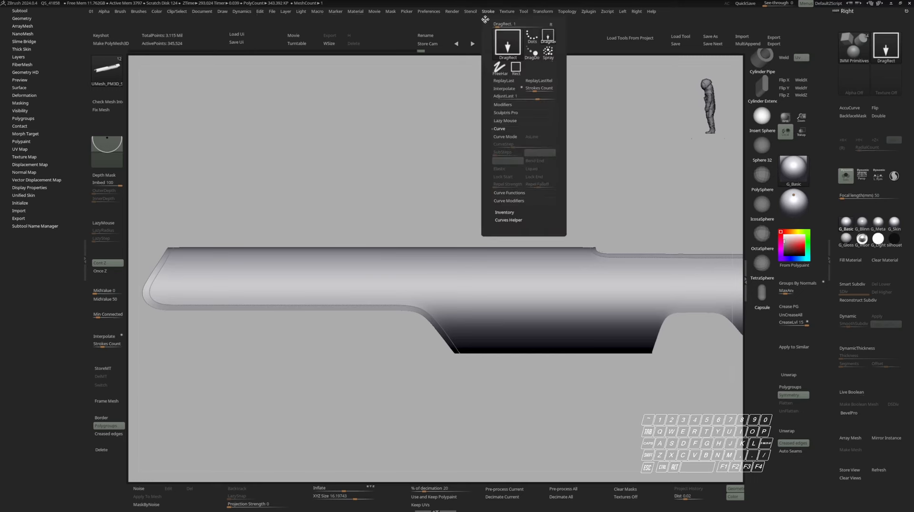
mouse_move(484, 19)
mouse_down()
mouse_move(35, 247)
mouse_move(38, 261)
mouse_up()
click(37, 356)
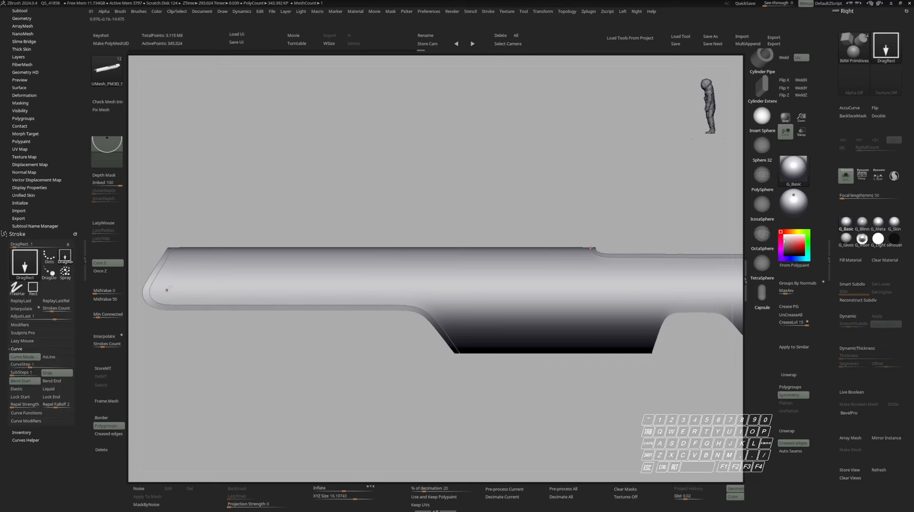
ctrl+right_drag(150, 295, 171, 317)
click(335, 312)
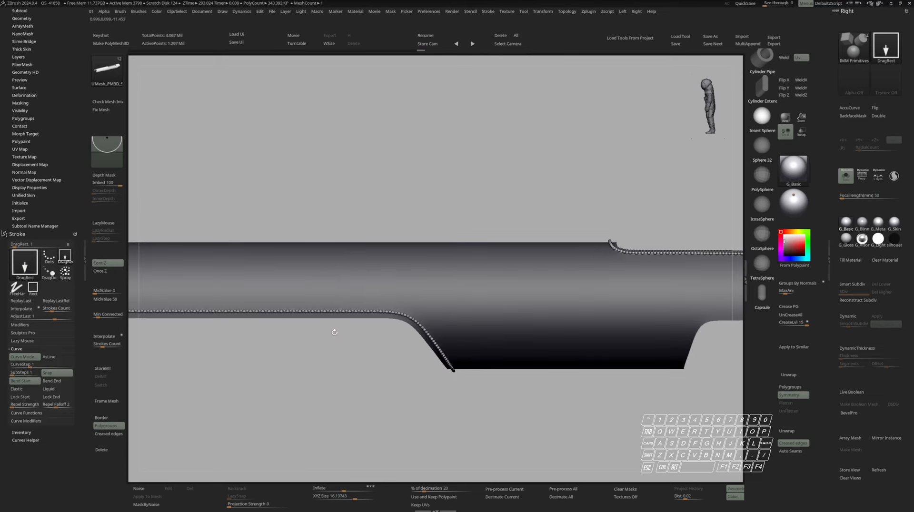
Step: Center the inserted spheres on the shell's surface by setting the brush's Imbed depth to 0
right_drag(332, 340, 318, 315)
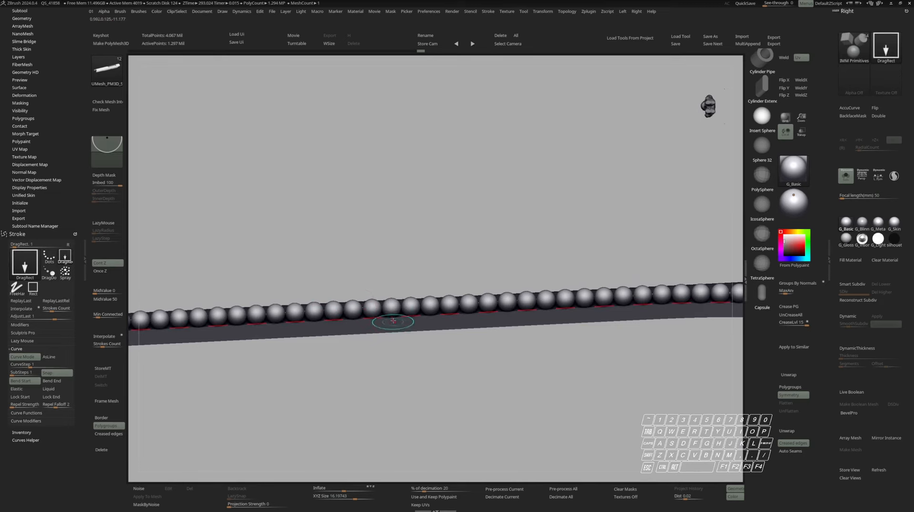
mouse_move(376, 279)
ctrl+right_down()
mouse_move(259, 291)
mouse_move(352, 306)
ctrl+right_up()
mouse_move(352, 306)
ctrl+right_down()
mouse_move(481, 278)
mouse_move(401, 264)
ctrl+right_up()
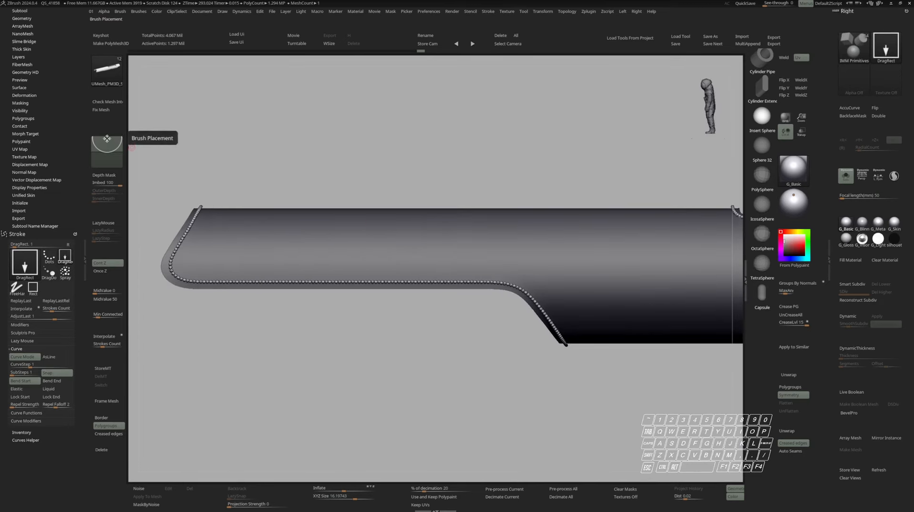
drag(106, 142, 107, 149)
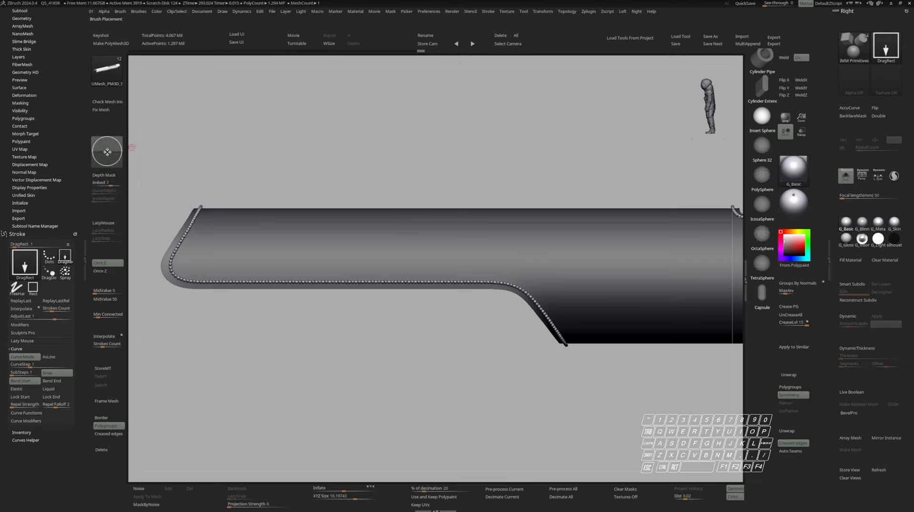
click(110, 183)
text(0)
key(Return)
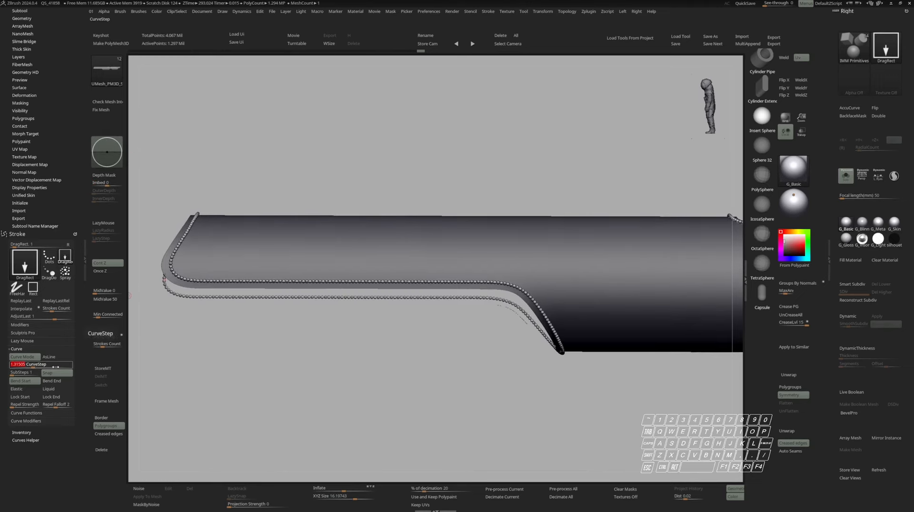
Step: Set the curve step to 2 and respace the spheres along the shell's lower edge curve
click(333, 282)
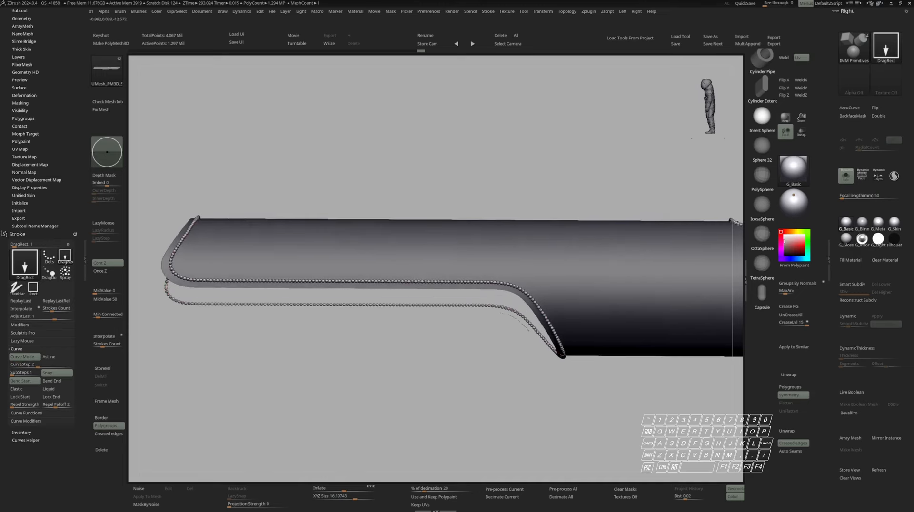
ctrl+right_drag(438, 251, 518, 252)
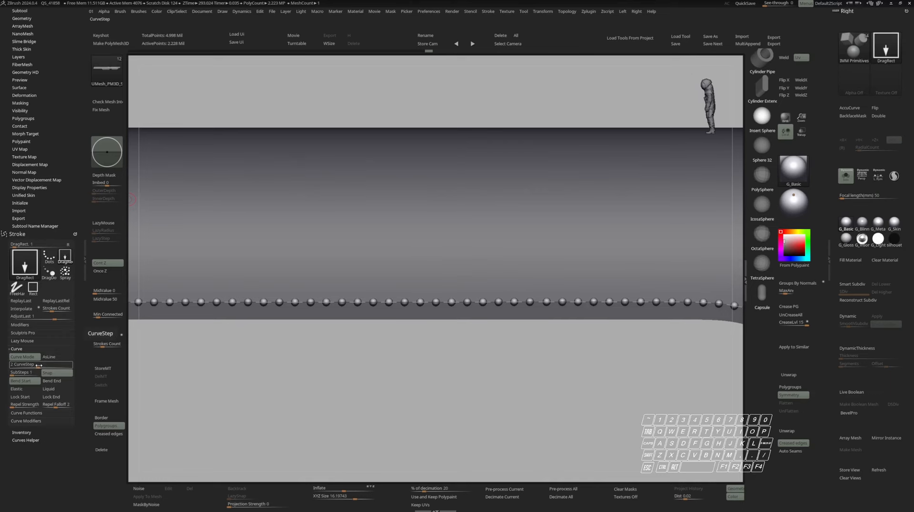
Step: Undo the last sphere insertions and insert spheres along the shell's lower edge curve again with a curve step of 5
drag(42, 364, 53, 364)
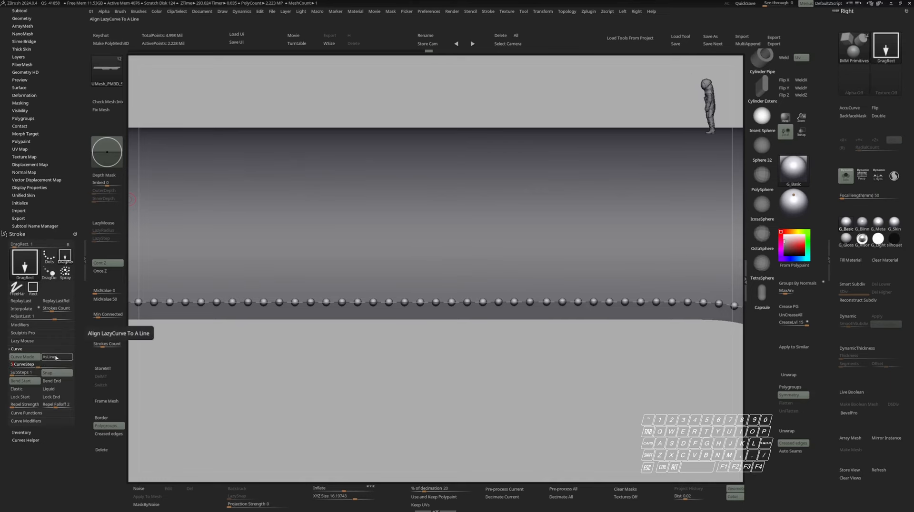
key(ctrl+z)
key(ctrl+z)
key(ctrl+z)
key(ctrl+z)
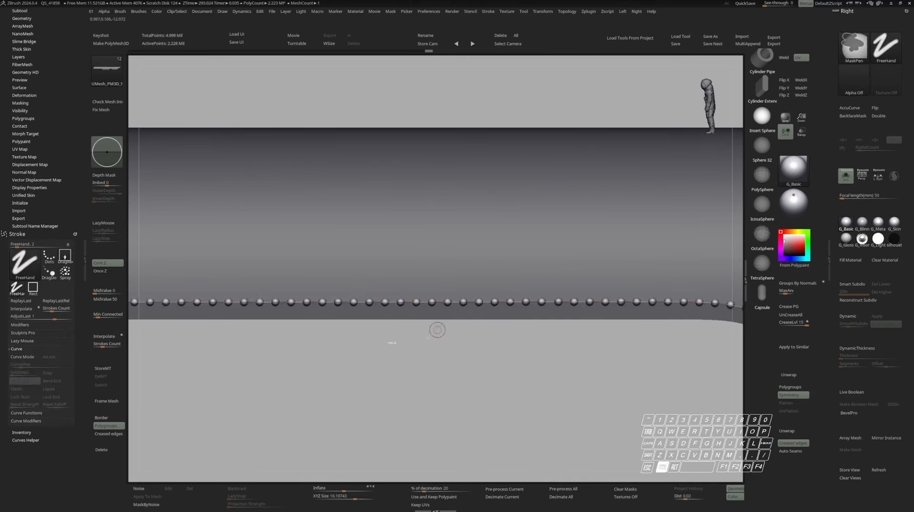
key(ctrl+z)
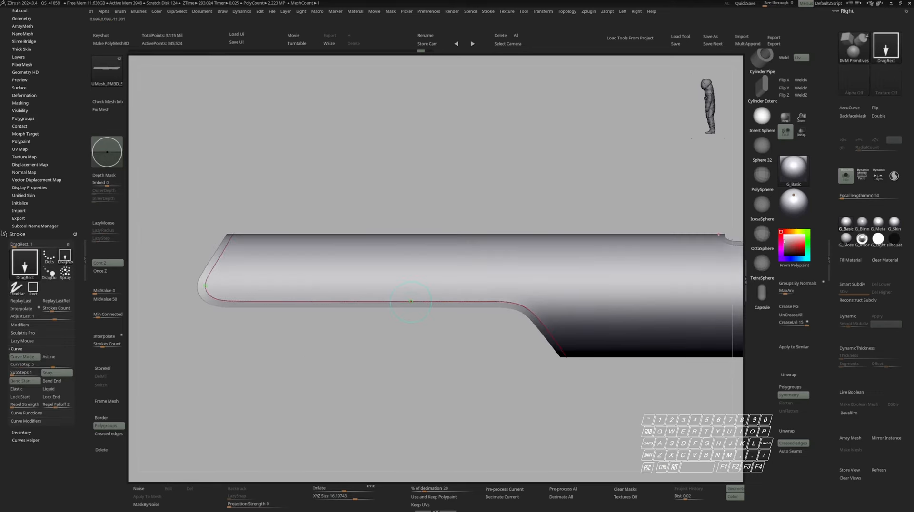
click(411, 301)
Step: Respace the spheres along the edge curve of the shell's upper cutout using the current curve step
right_drag(439, 348, 477, 377)
alt+right_drag(556, 284, 434, 275)
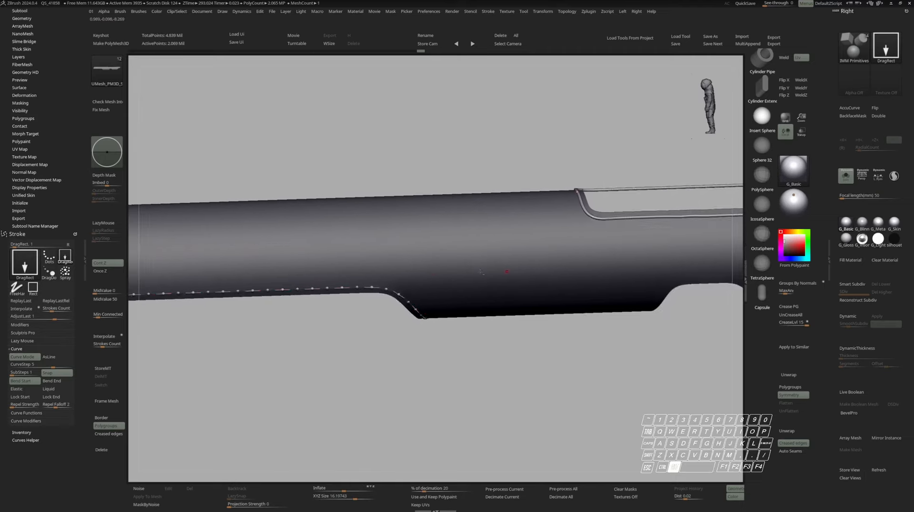
alt+right_drag(548, 259, 399, 309)
alt+right_drag(519, 252, 413, 265)
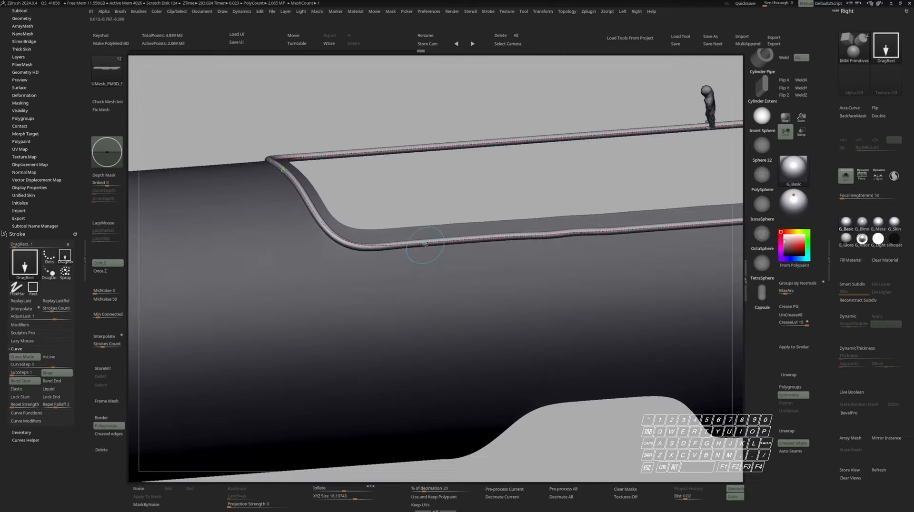
click(409, 244)
Step: Remove the mask from the shell and bring the other missile parts back into view
right_drag(544, 283, 533, 238)
mouse_move(505, 276)
shift+right_down()
mouse_move(465, 276)
mouse_move(435, 293)
mouse_move(428, 285)
mouse_move(473, 292)
mouse_move(445, 358)
shift+right_up()
key(ctrl)
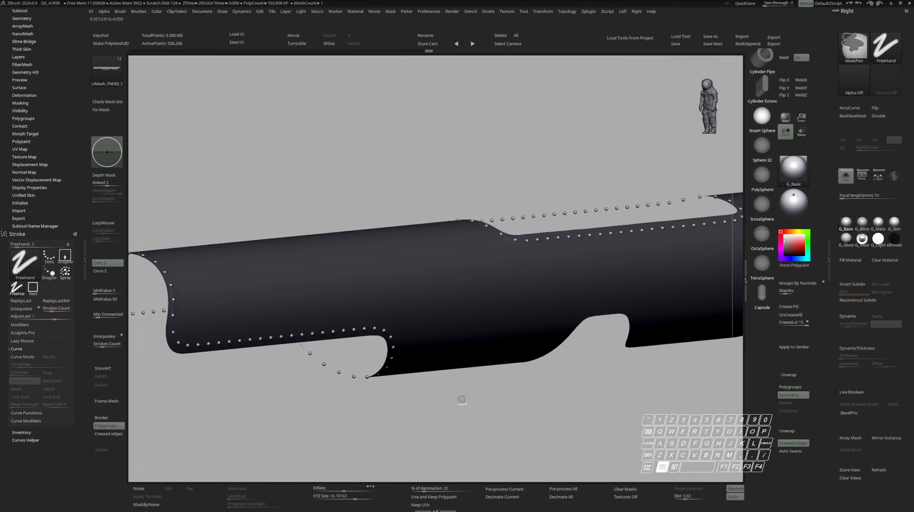
ctrl+click(469, 385)
key(r)
alt+right_drag(479, 355, 465, 322)
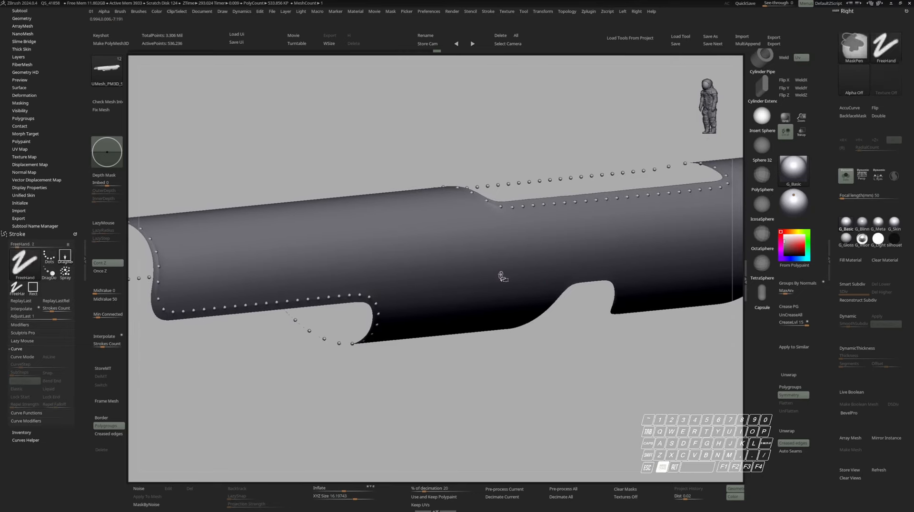
mouse_move(498, 277)
ctrl+shift+mouse_down()
mouse_move(530, 329)
mouse_move(557, 318)
ctrl+shift+mouse_up()
key(ctrl+shift+a)
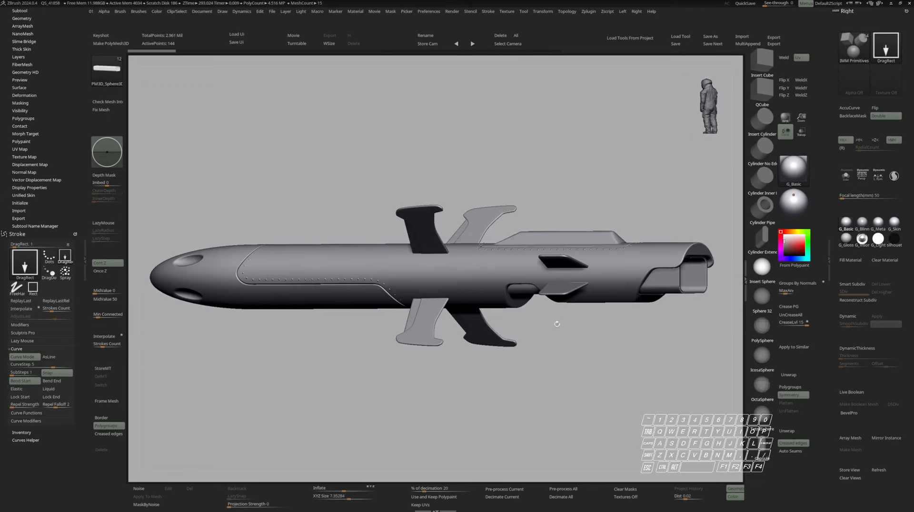
Step: Switch to the Move brush and review the complete missile from different angles with the side interface hidden
key(m)
key(q)
shift+drag(563, 327, 569, 341)
key(Tab)
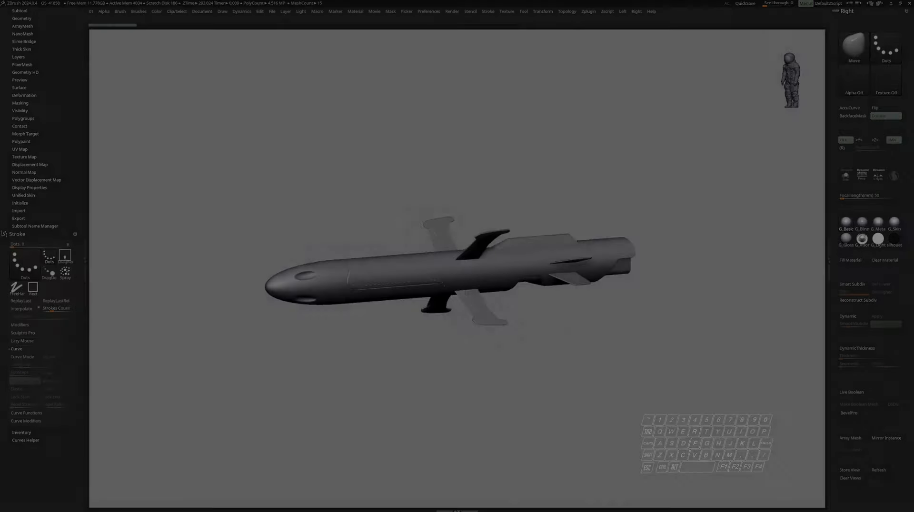
mouse_move(595, 285)
mouse_down()
mouse_move(537, 286)
mouse_move(585, 286)
mouse_move(550, 283)
mouse_move(583, 308)
mouse_move(569, 305)
mouse_up()
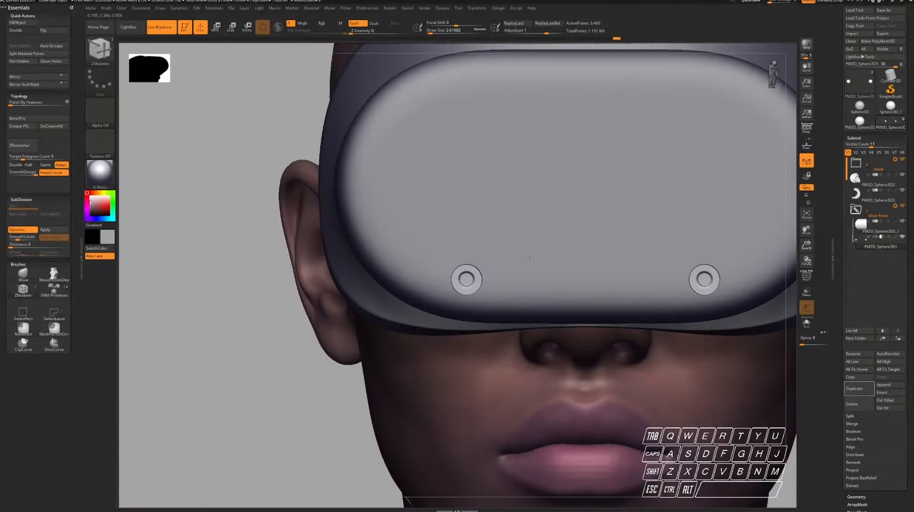
ctrl+right_drag(531, 258, 491, 245)
key(w)
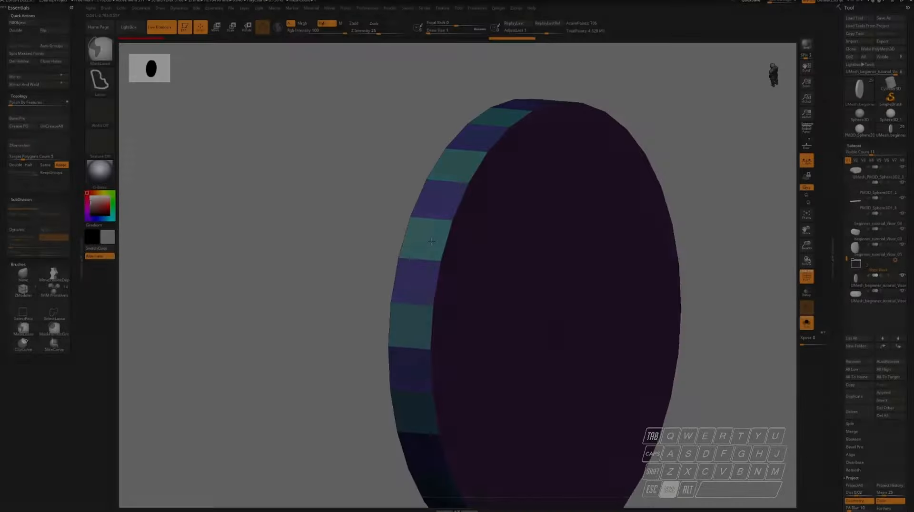
key(space)
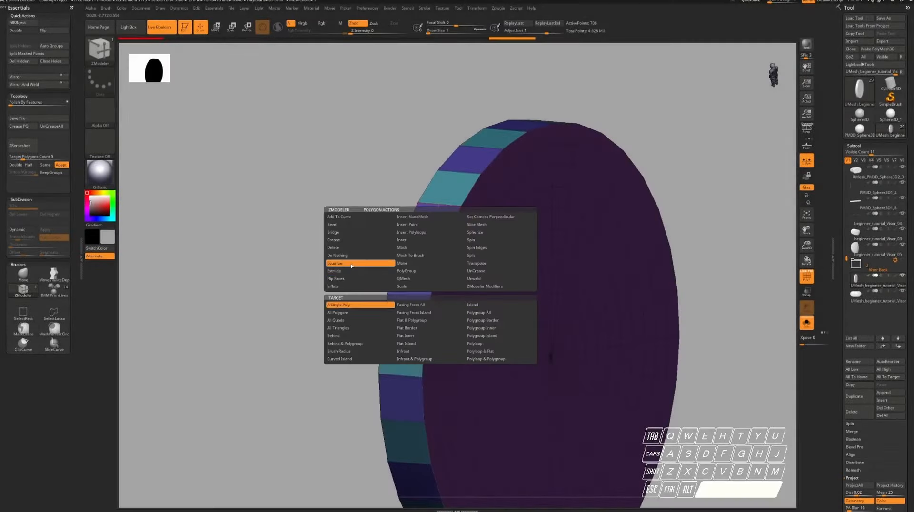